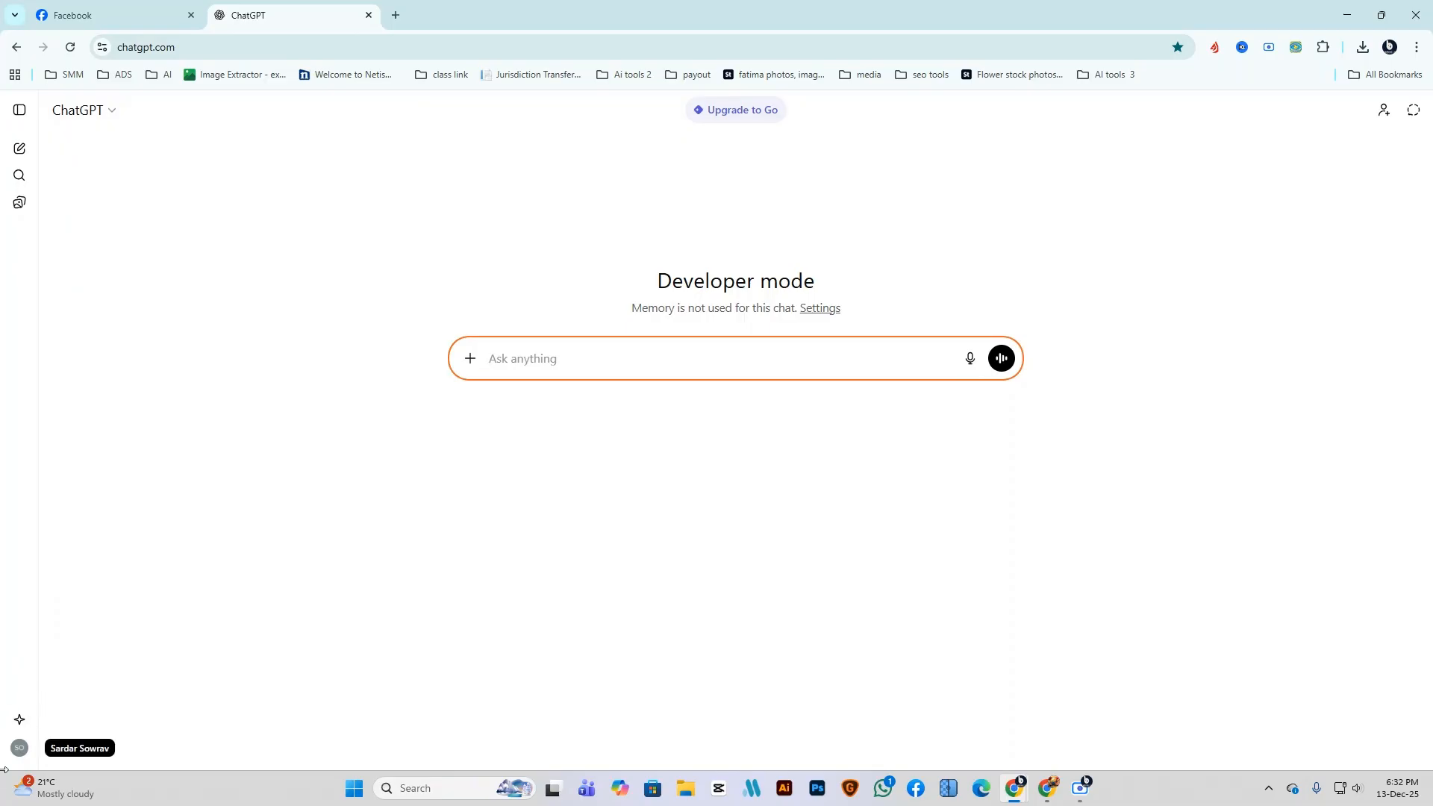
Connect the Adobe Photoshop app under Apps & Connectors in the account settings and close the settings.
click(23, 751)
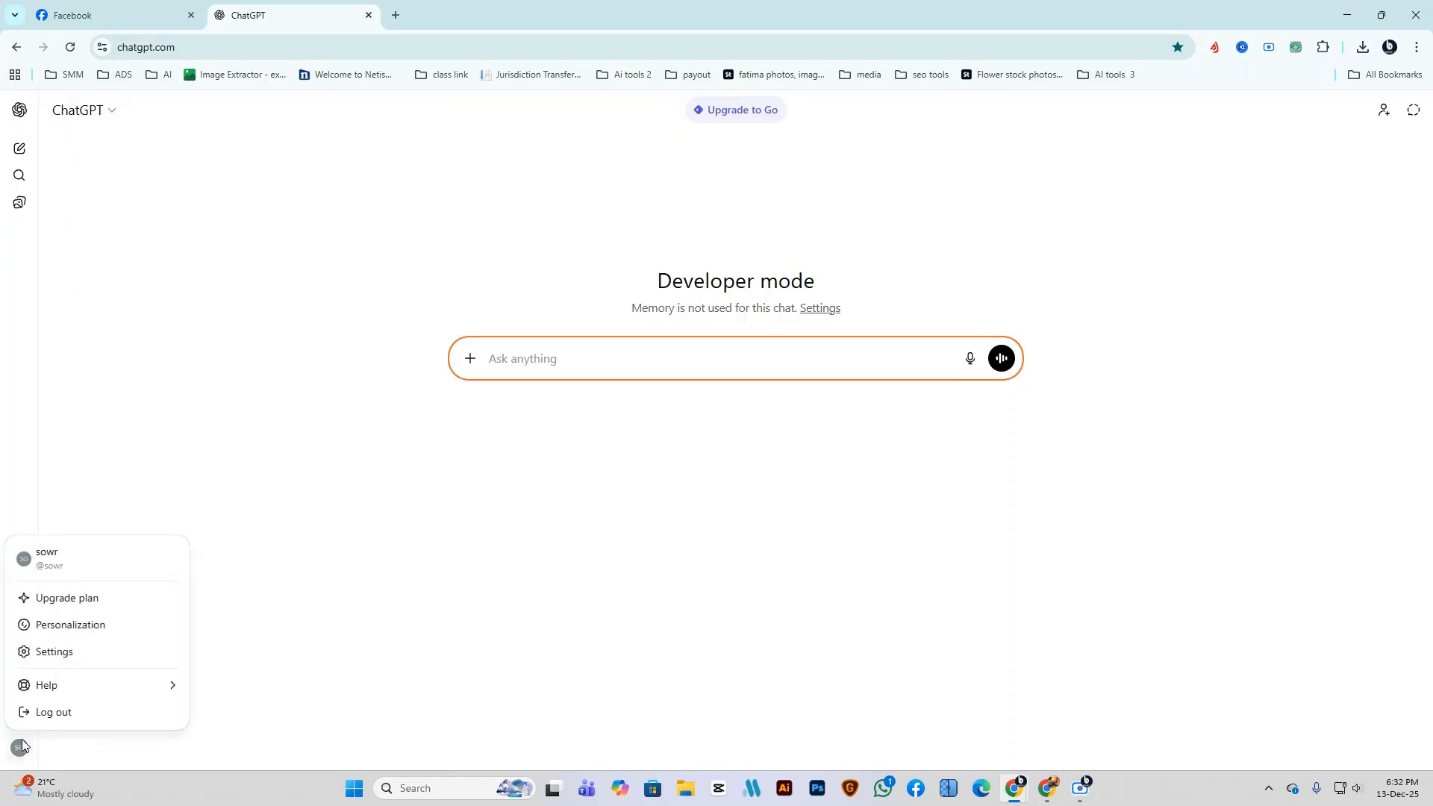
click(89, 659)
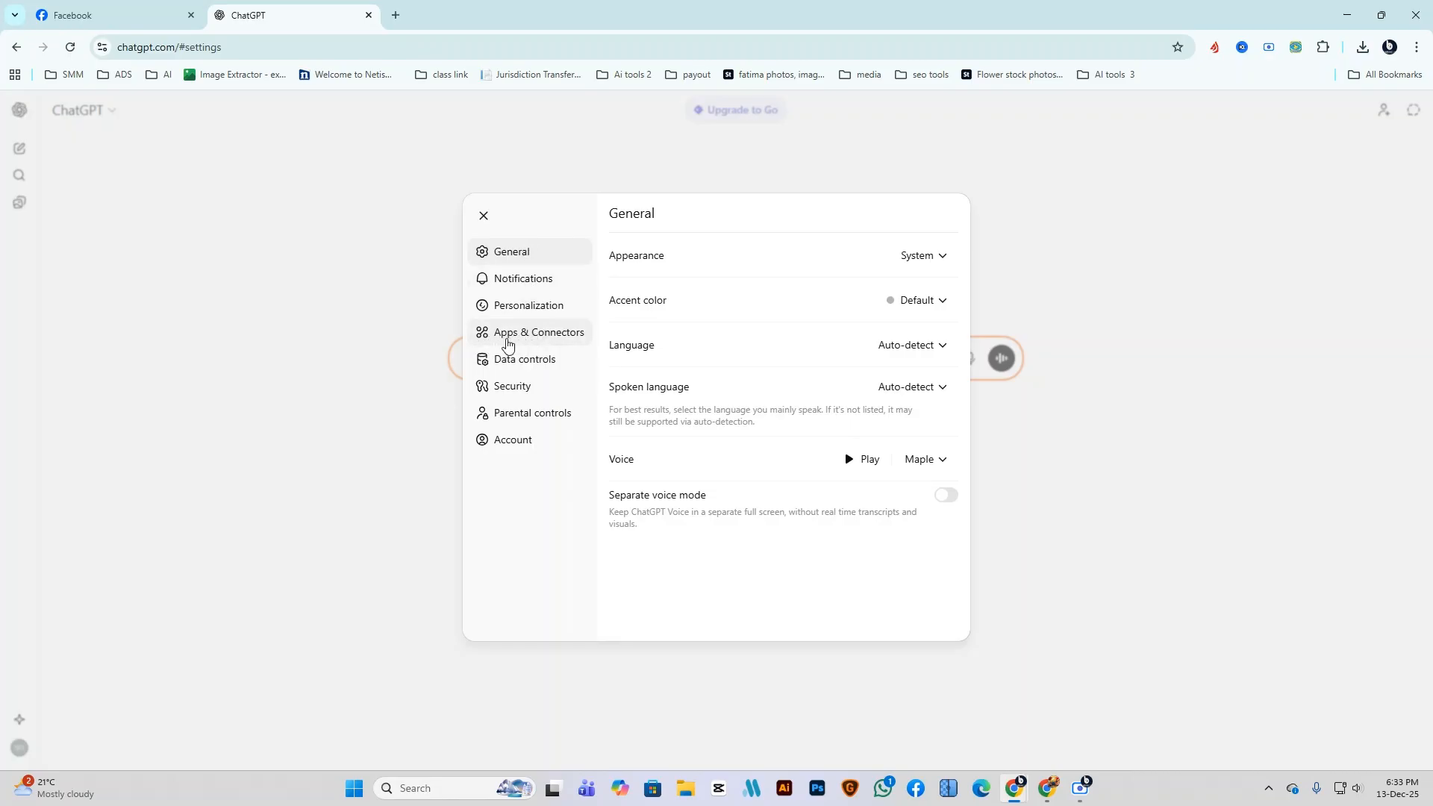
click(555, 341)
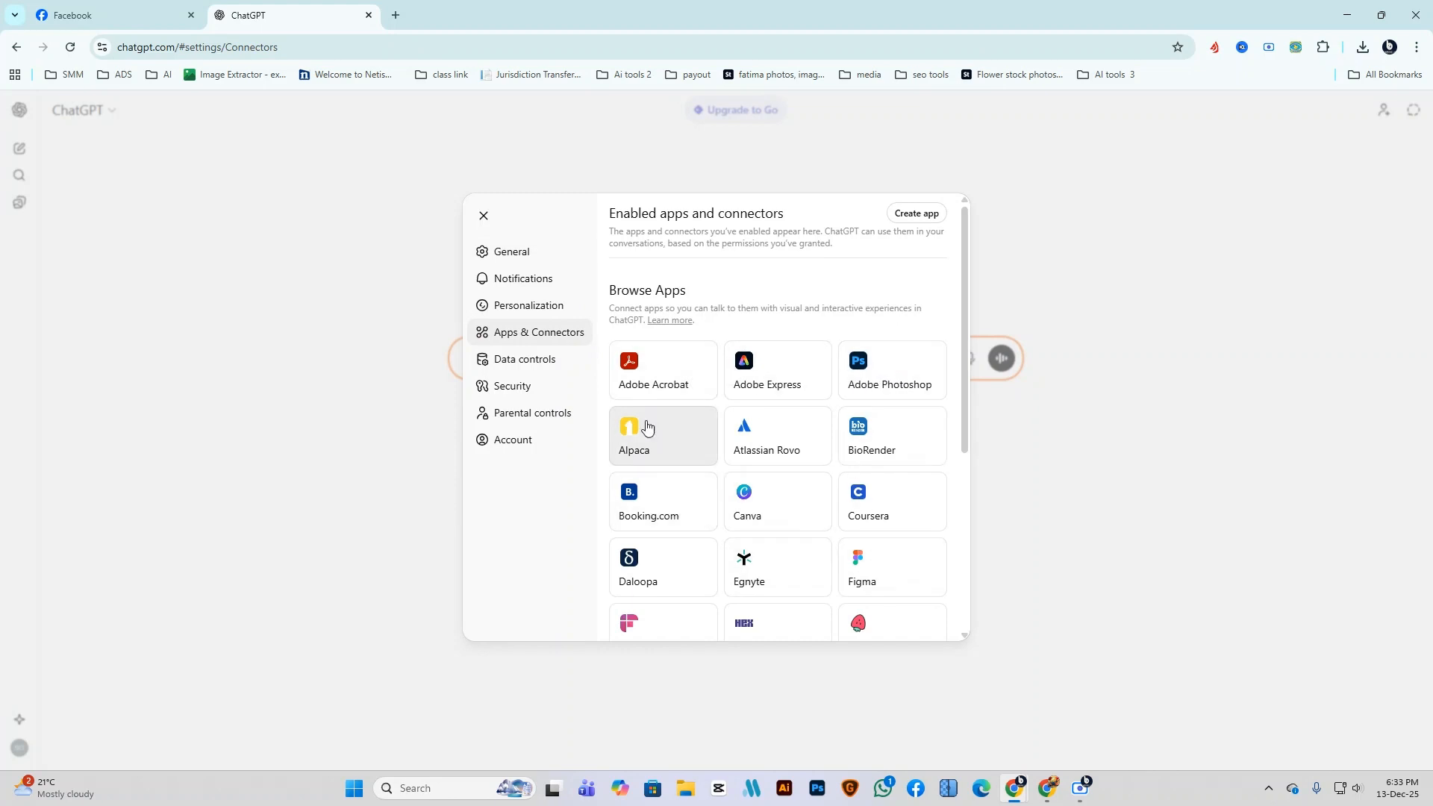
click(882, 388)
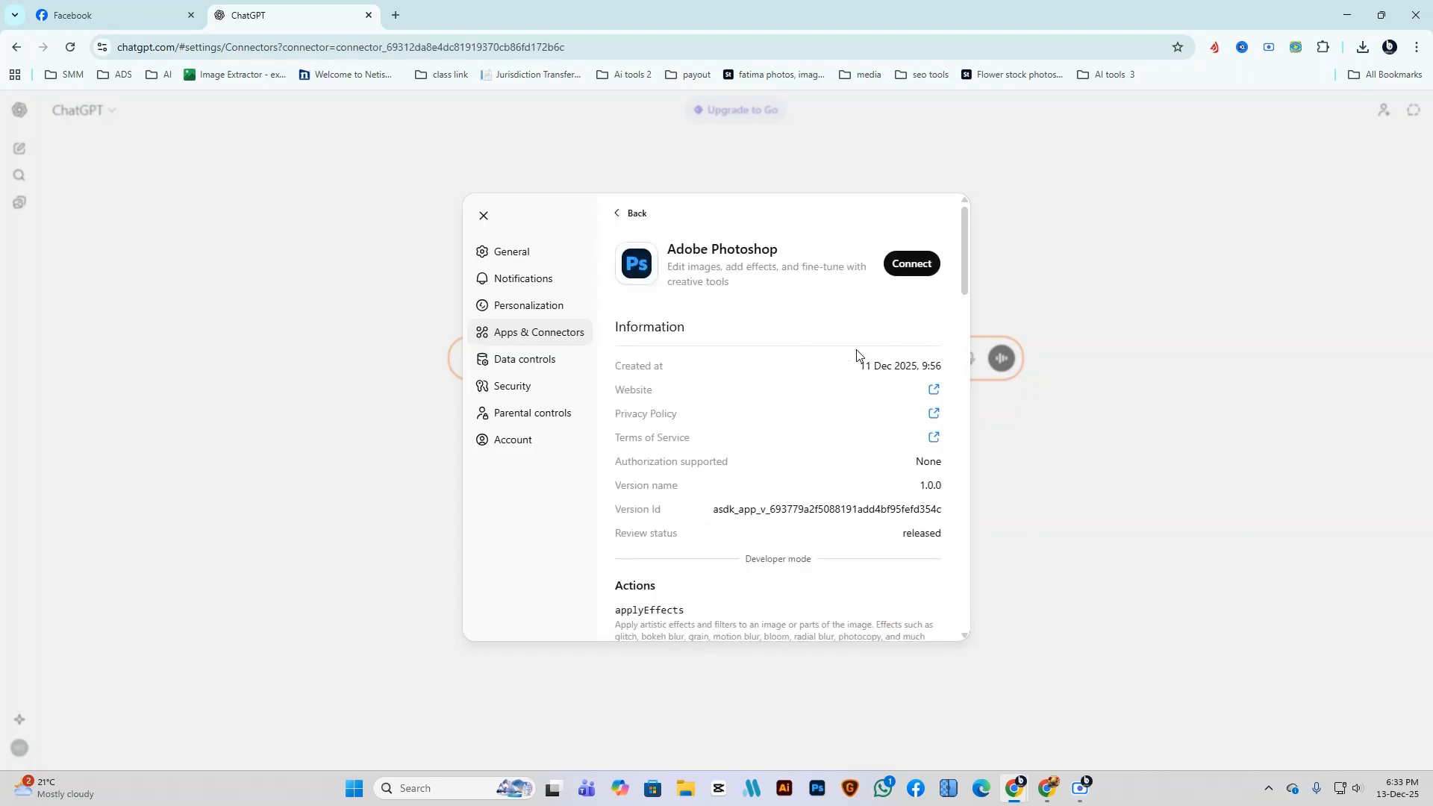
click(913, 267)
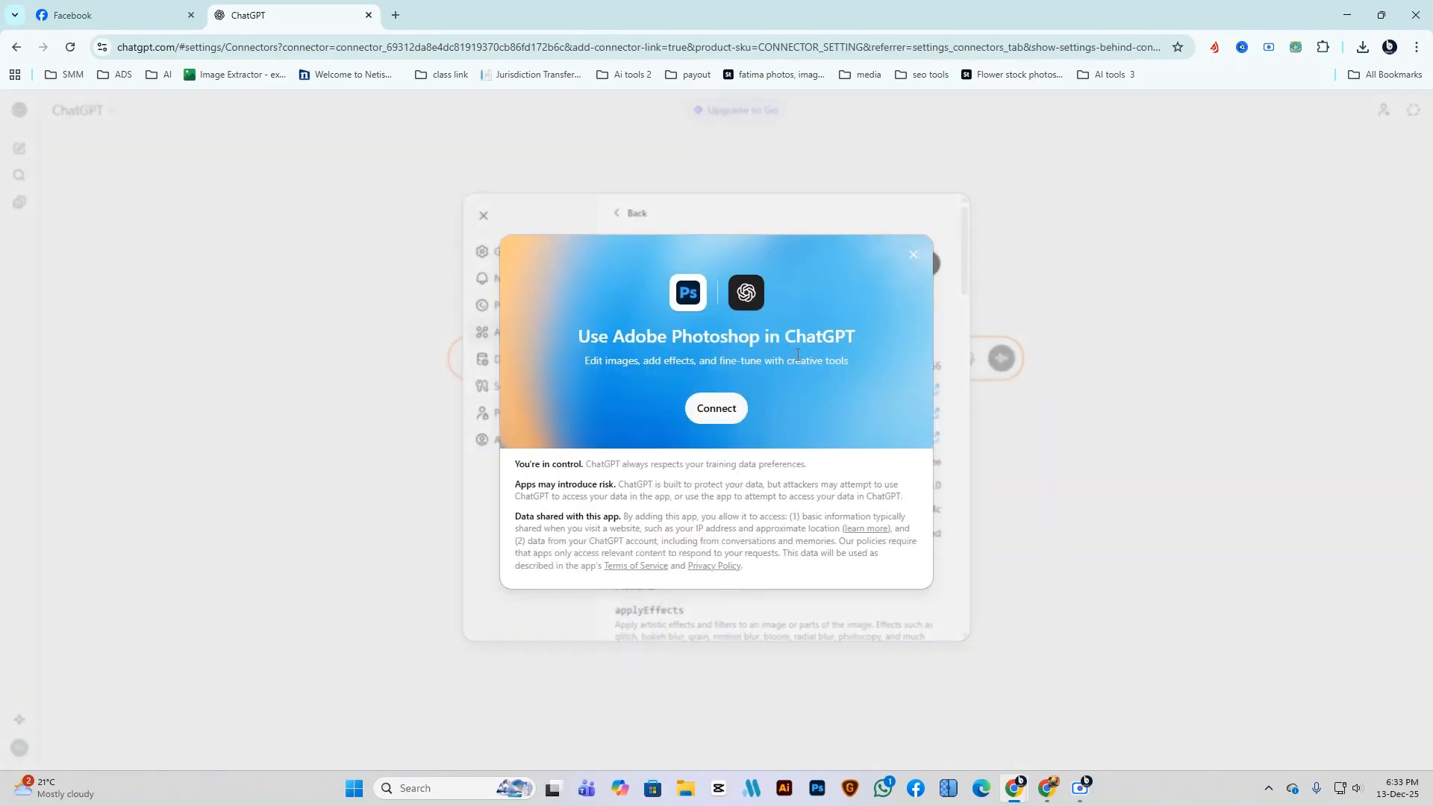
click(712, 409)
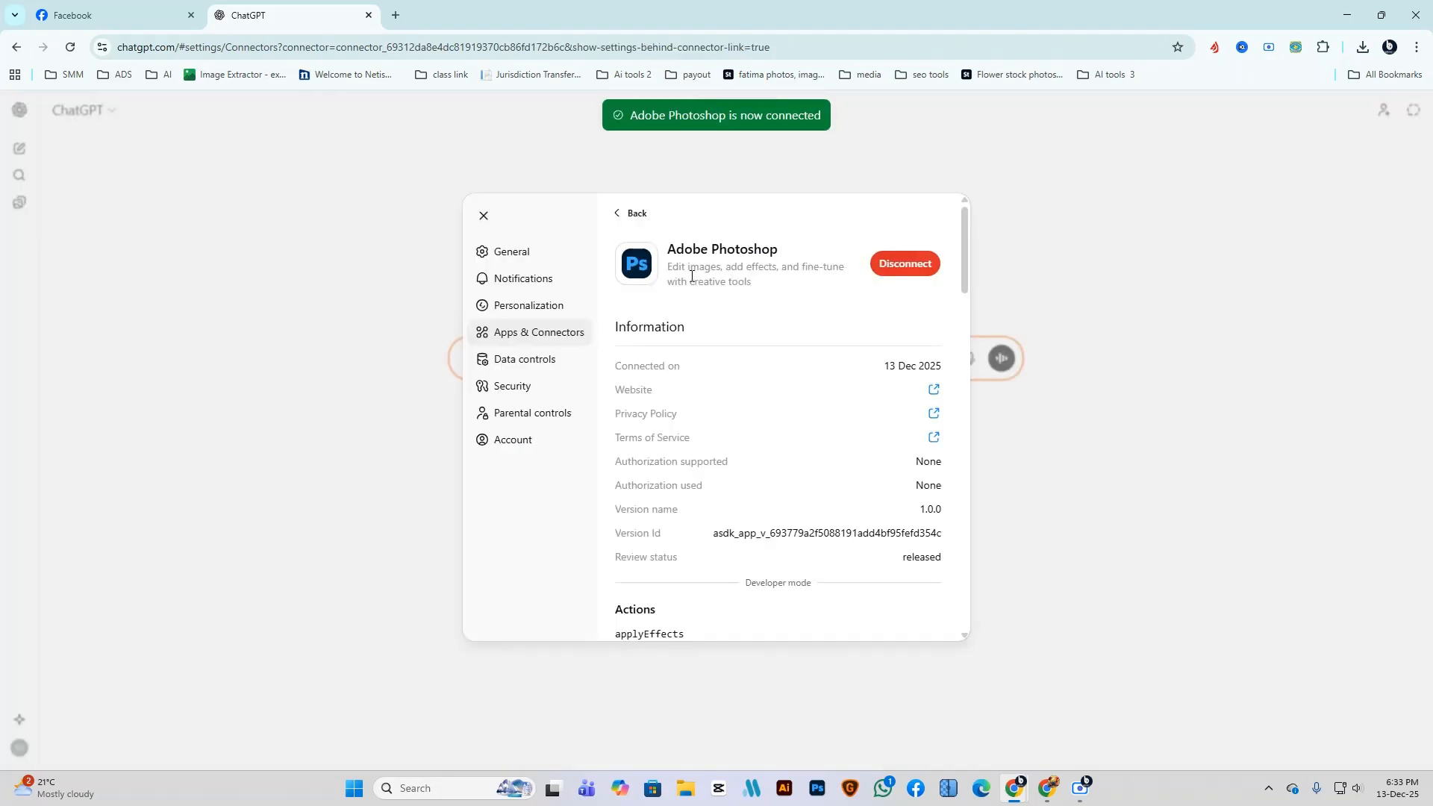
scroll(737, 522, down, 10)
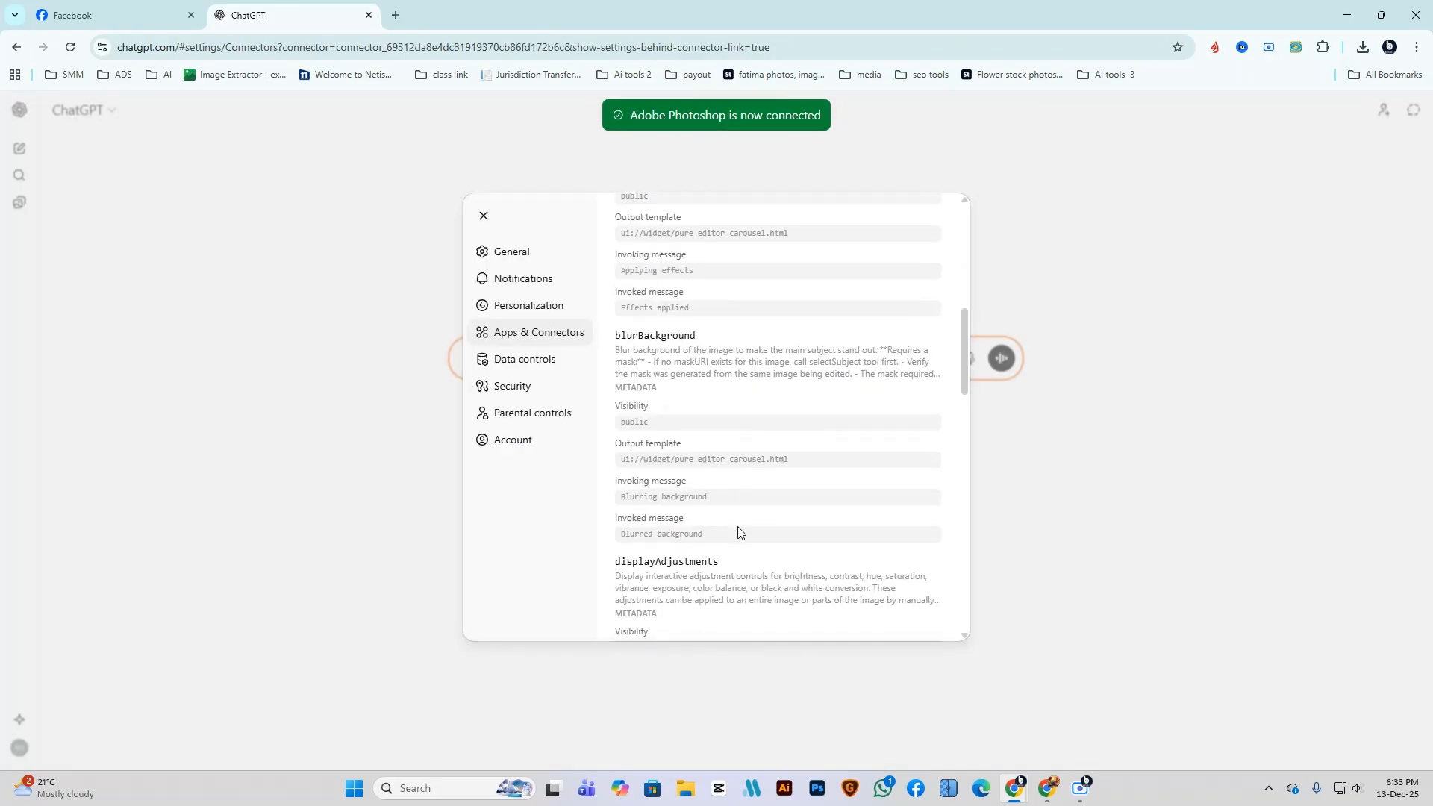
scroll(737, 528, up, 12)
click(1254, 291)
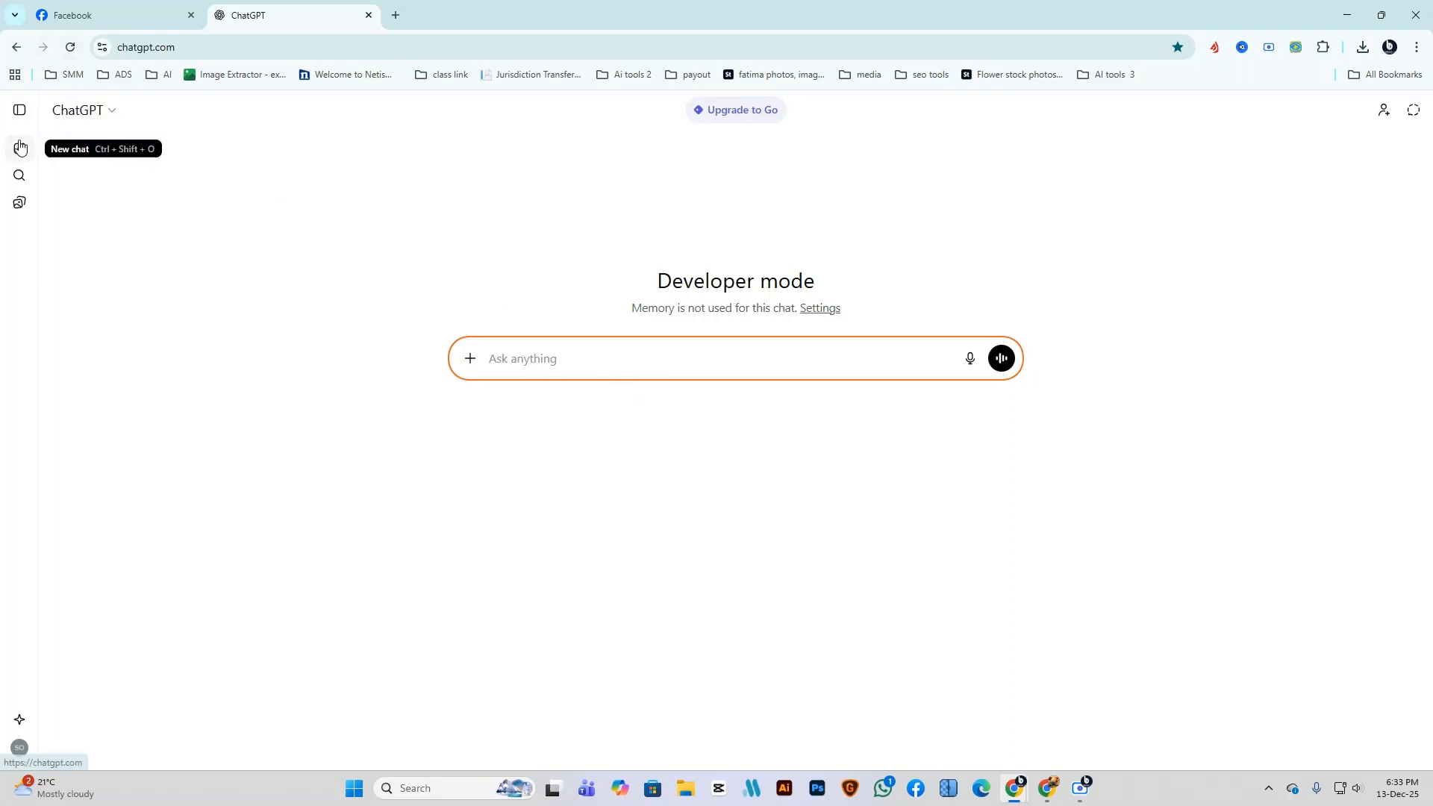
Expand the chat sidebar and add Adobe Photoshop as the tool for the new chat prompt.
click(20, 110)
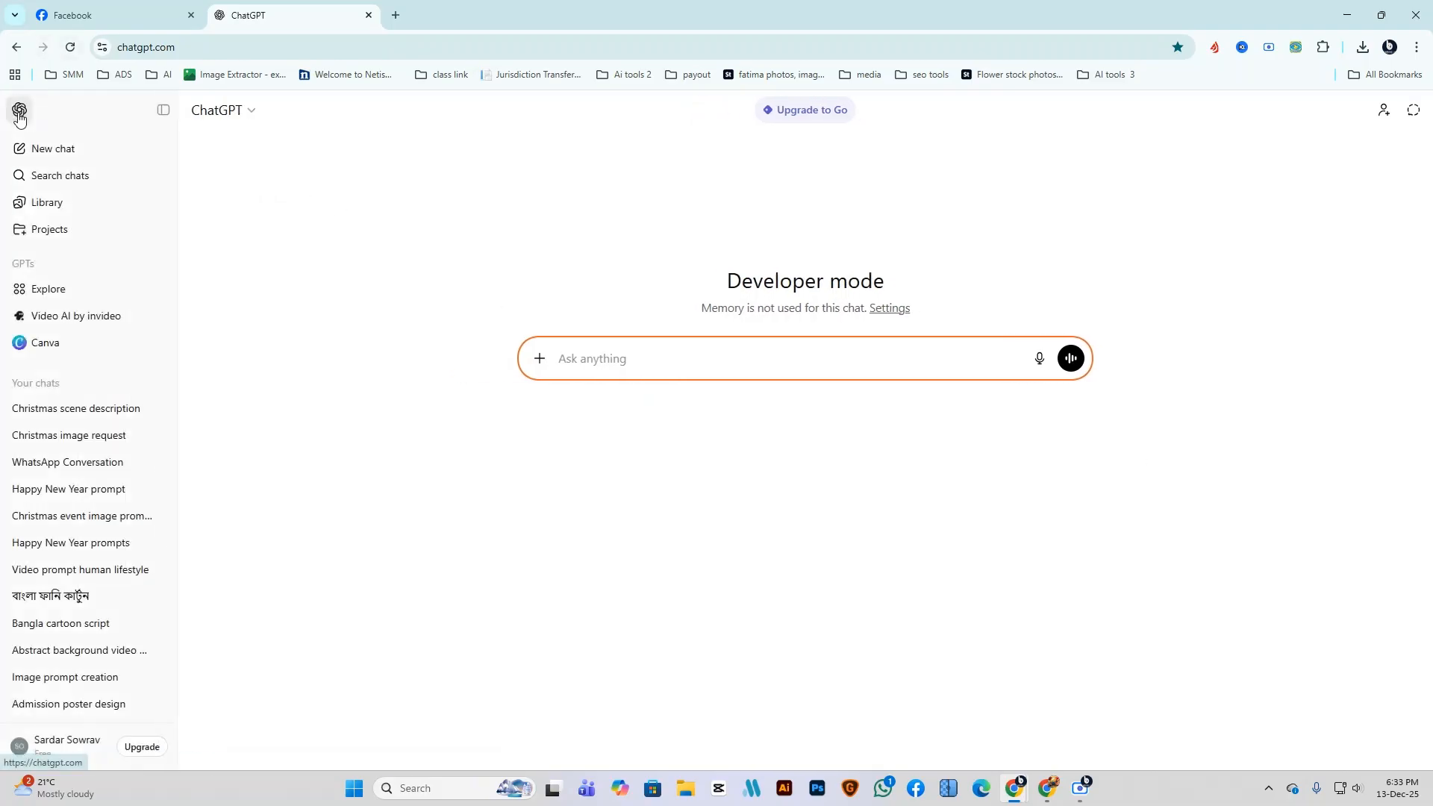
click(548, 360)
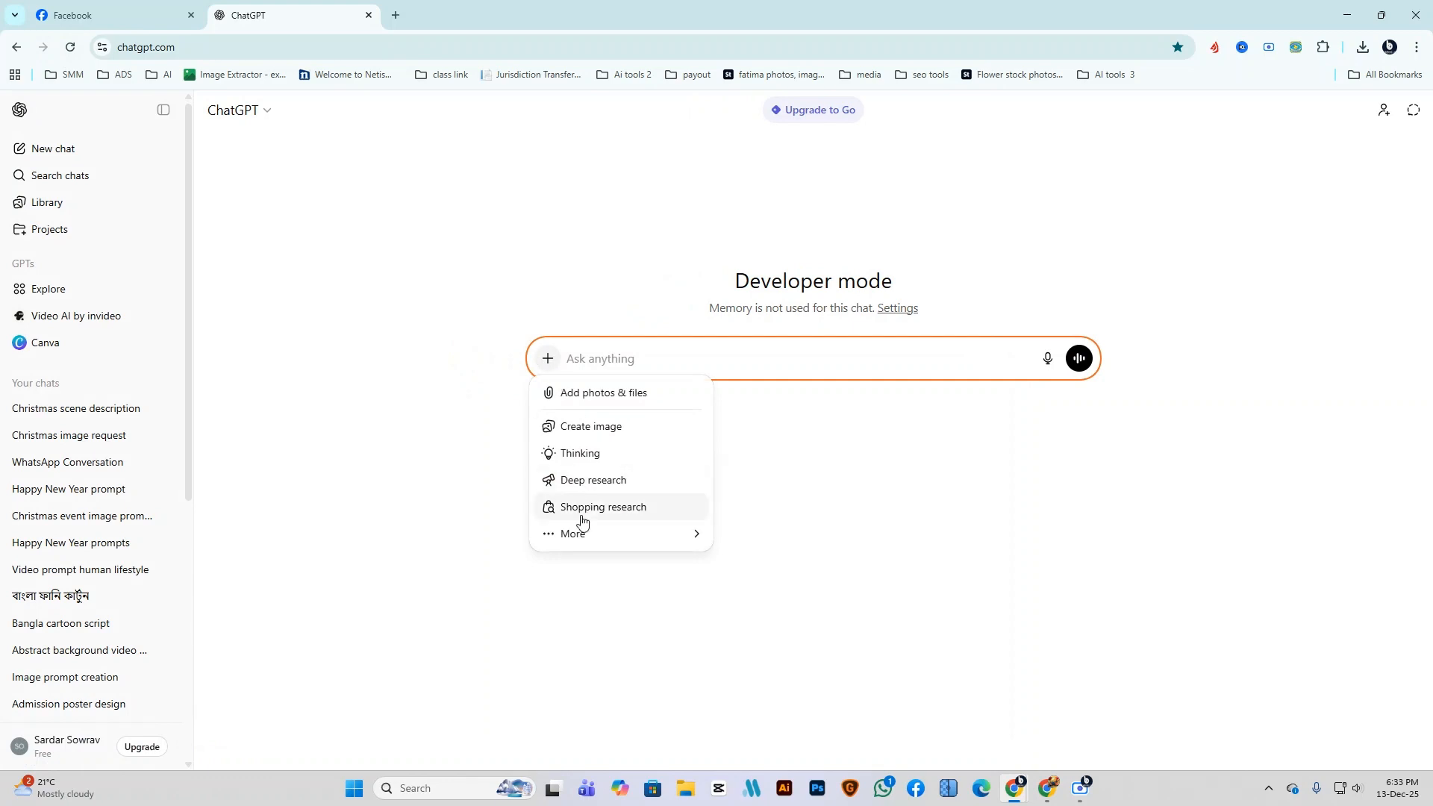
mouse_move(580, 532)
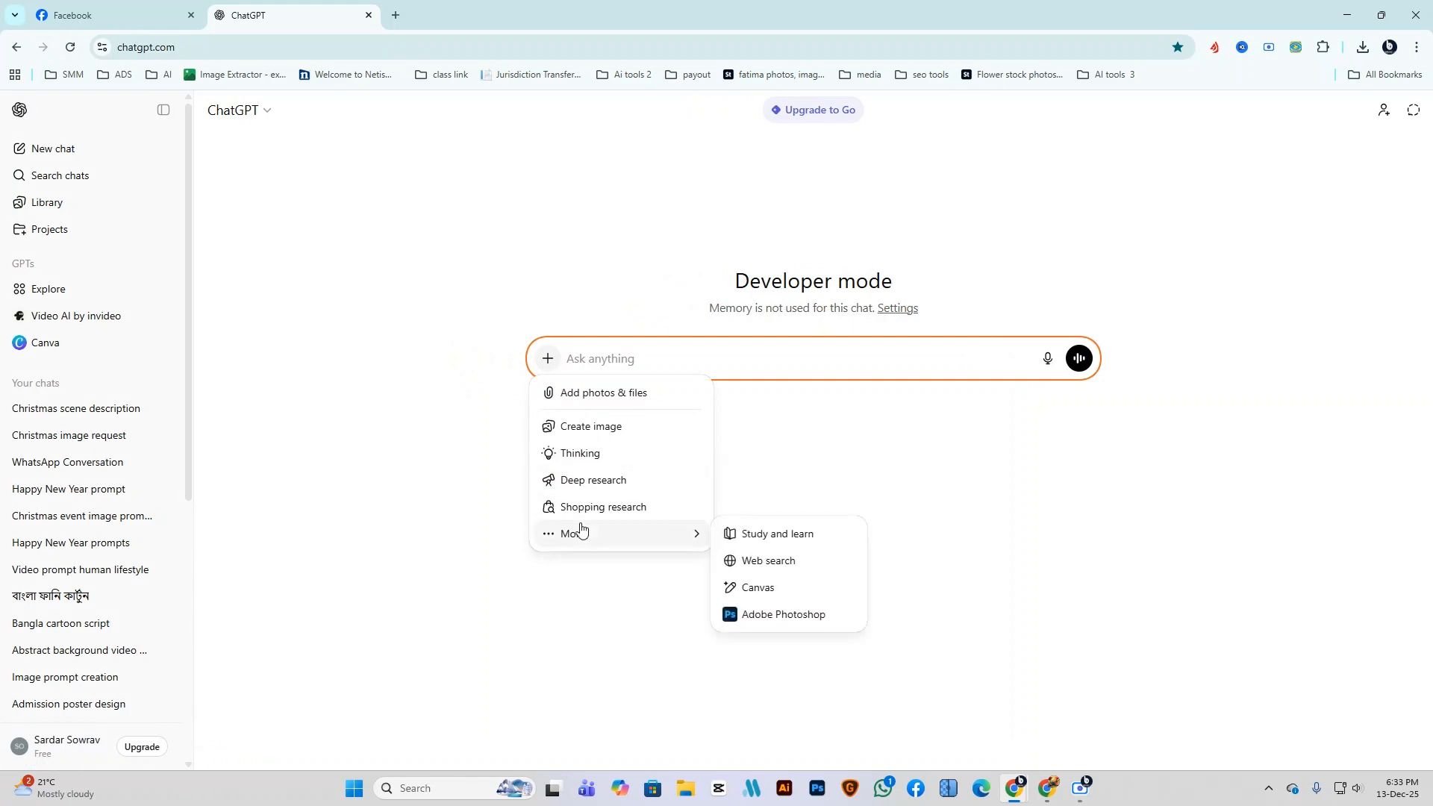
click(784, 614)
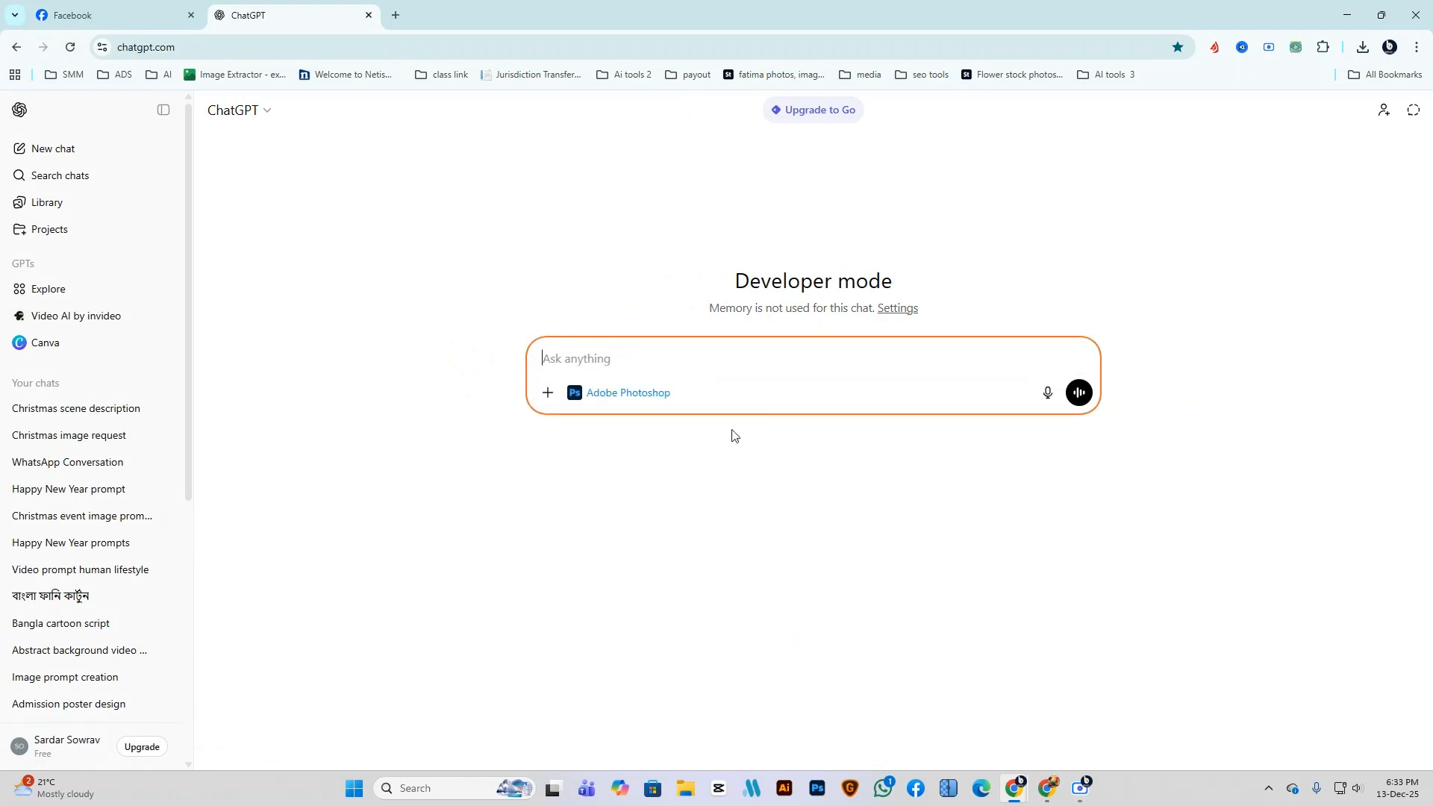
click(550, 395)
click(619, 426)
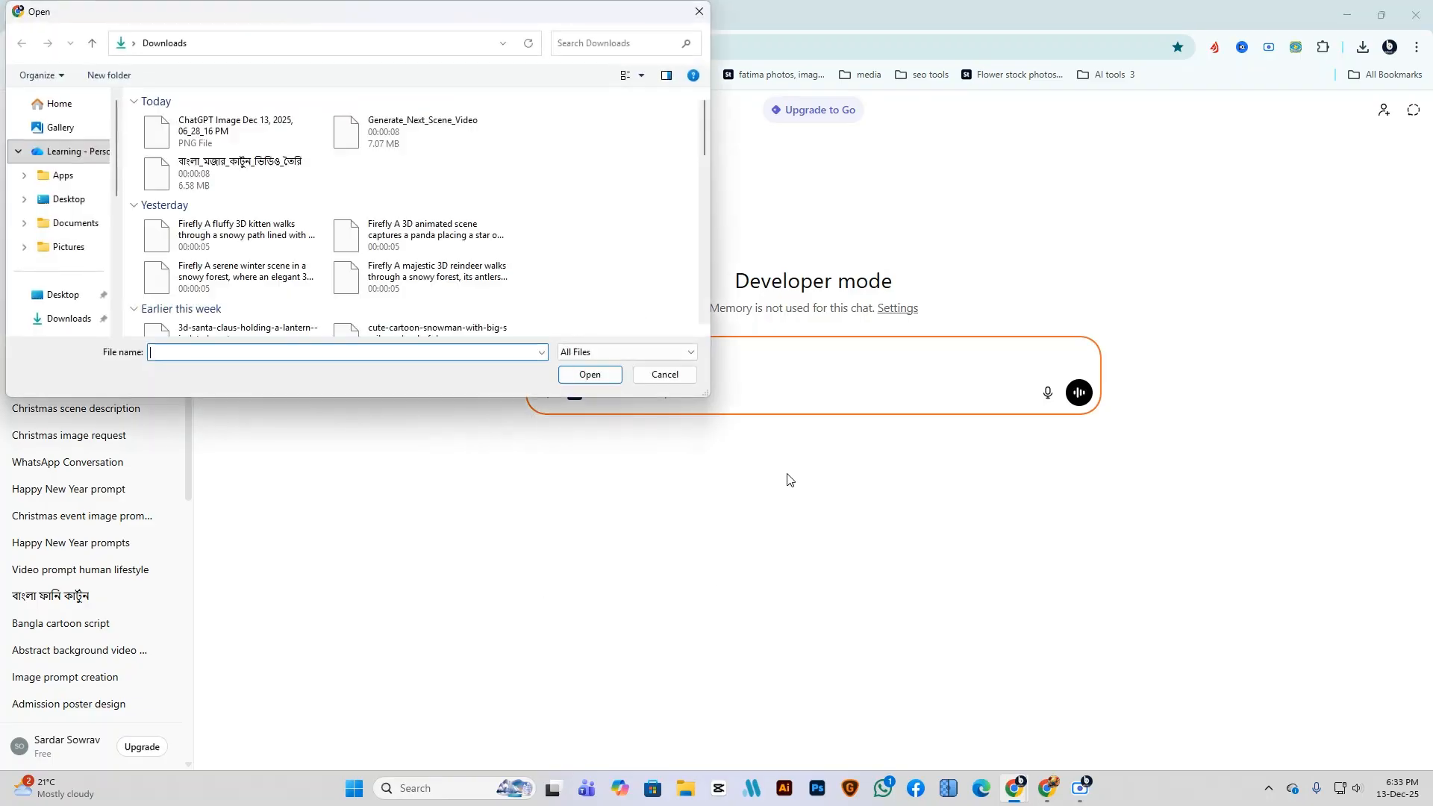
click(666, 374)
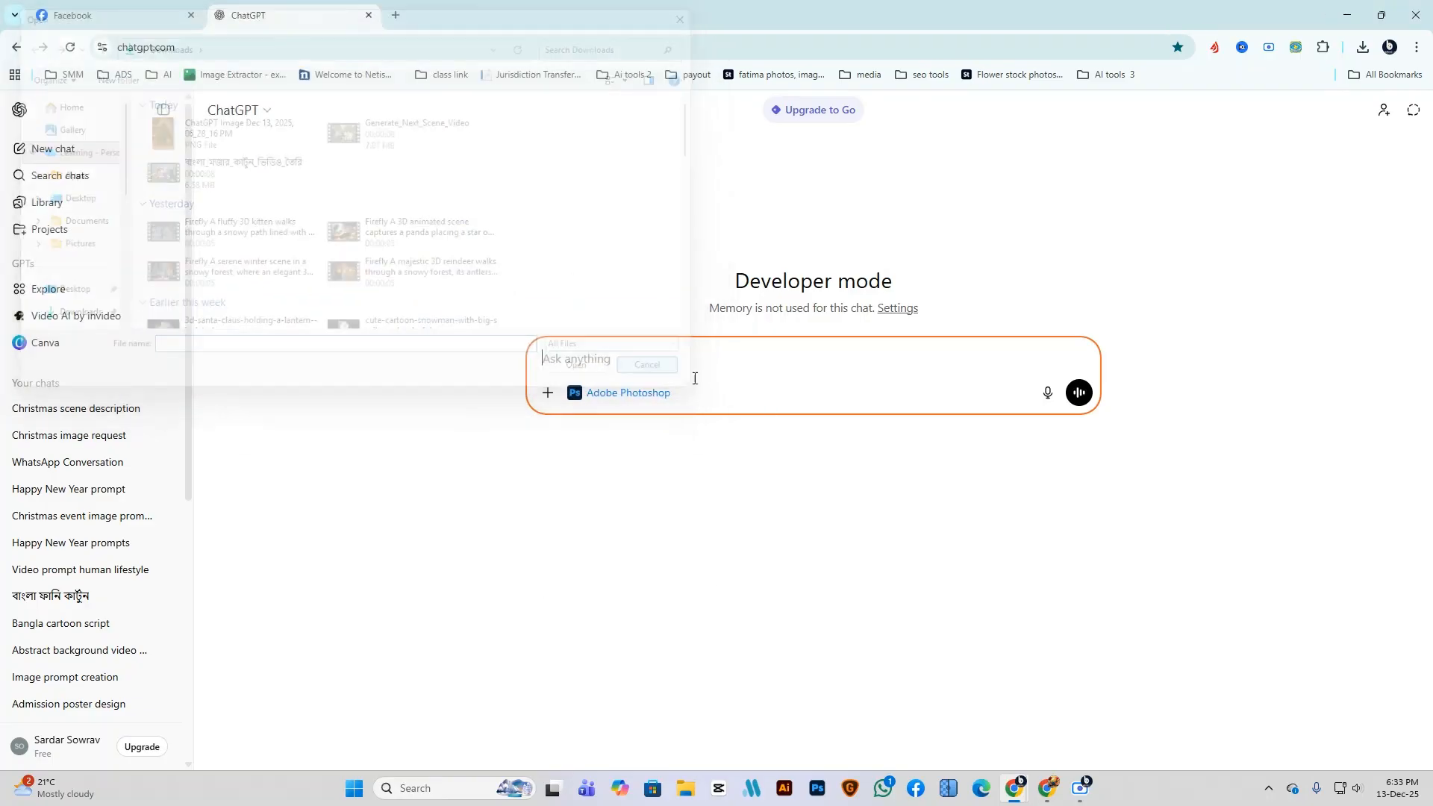
Start adding a photo to the prompt and browse to the Work (E:) drive in the file chooser.
click(545, 394)
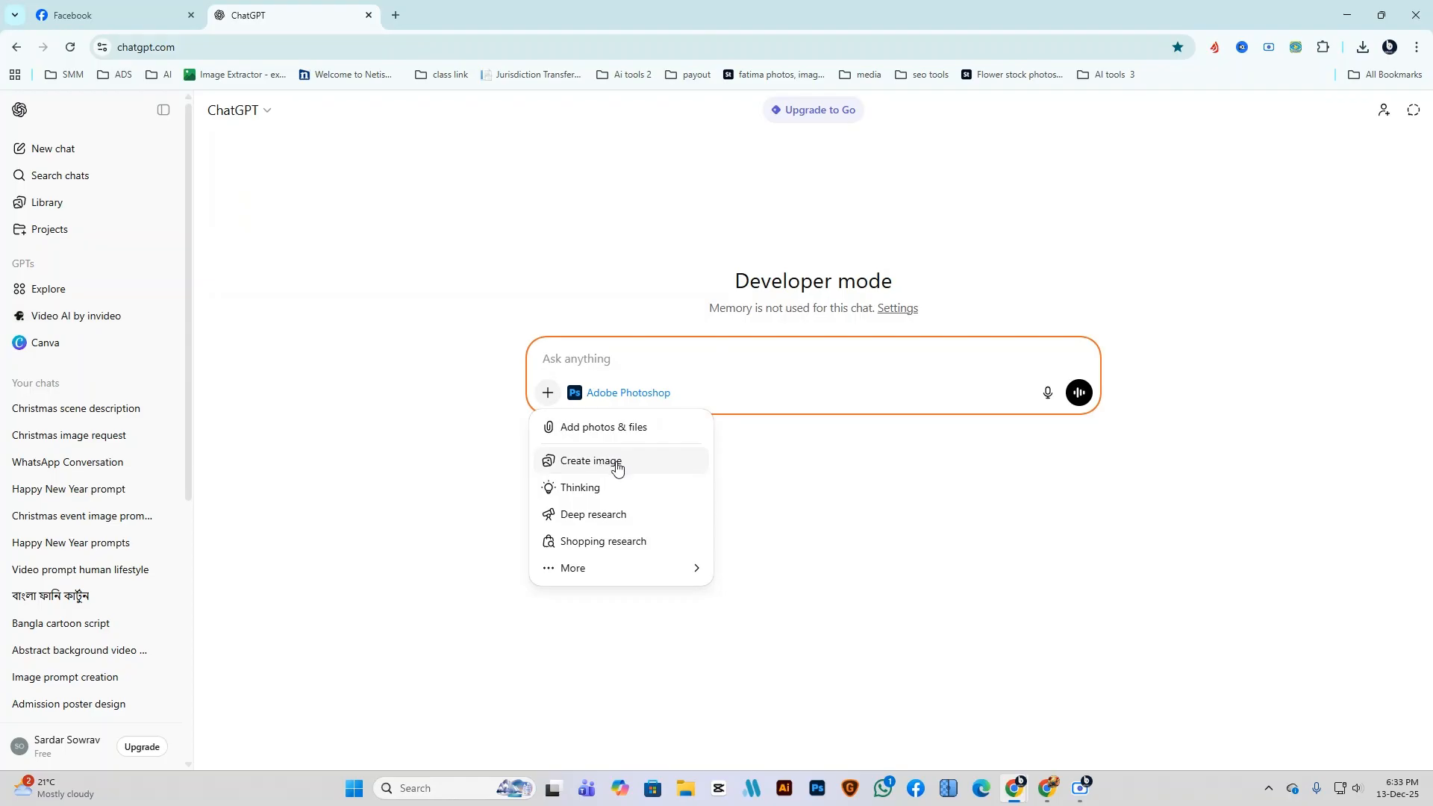
click(619, 435)
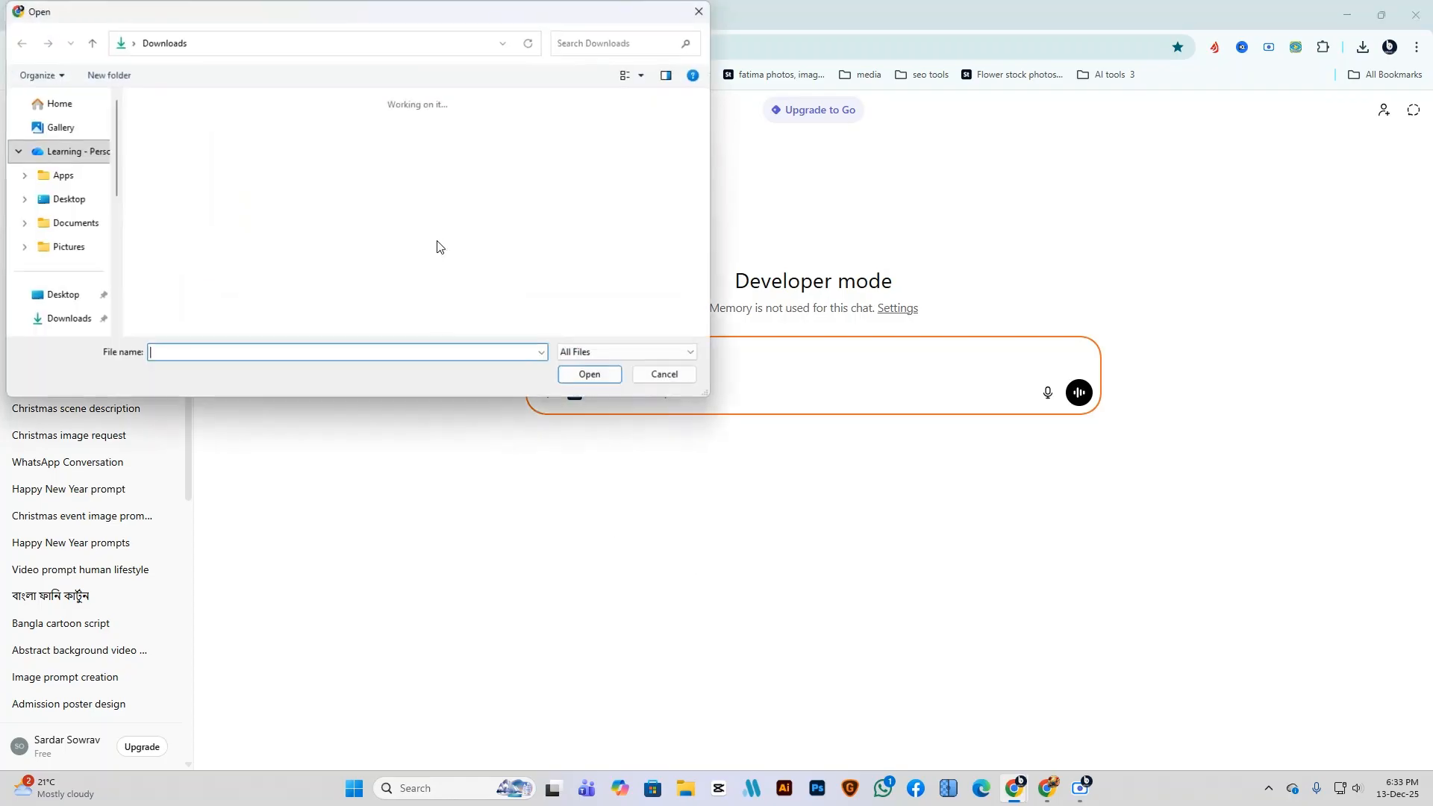
scroll(345, 231, down, 1)
scroll(346, 230, down, 6)
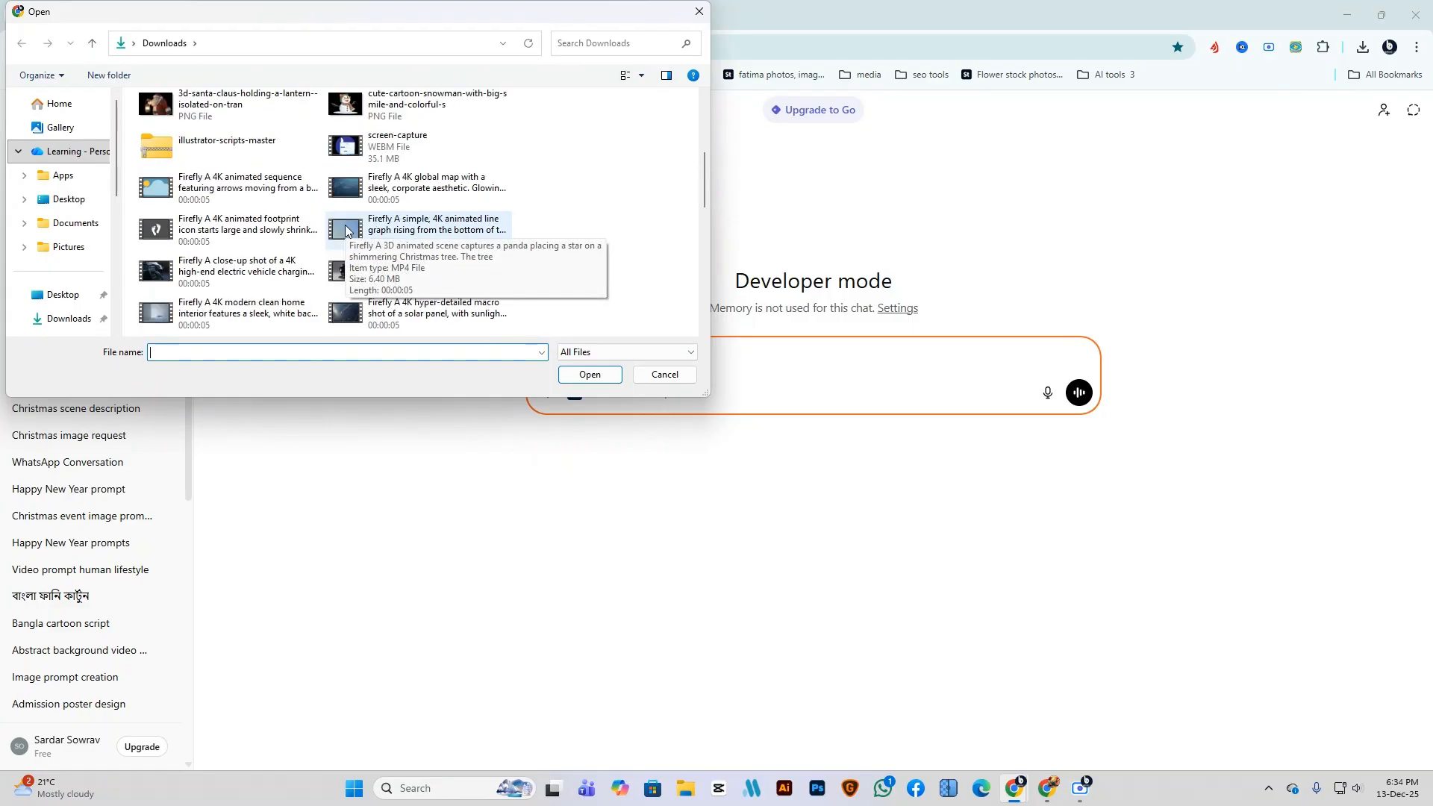
scroll(349, 230, down, 5)
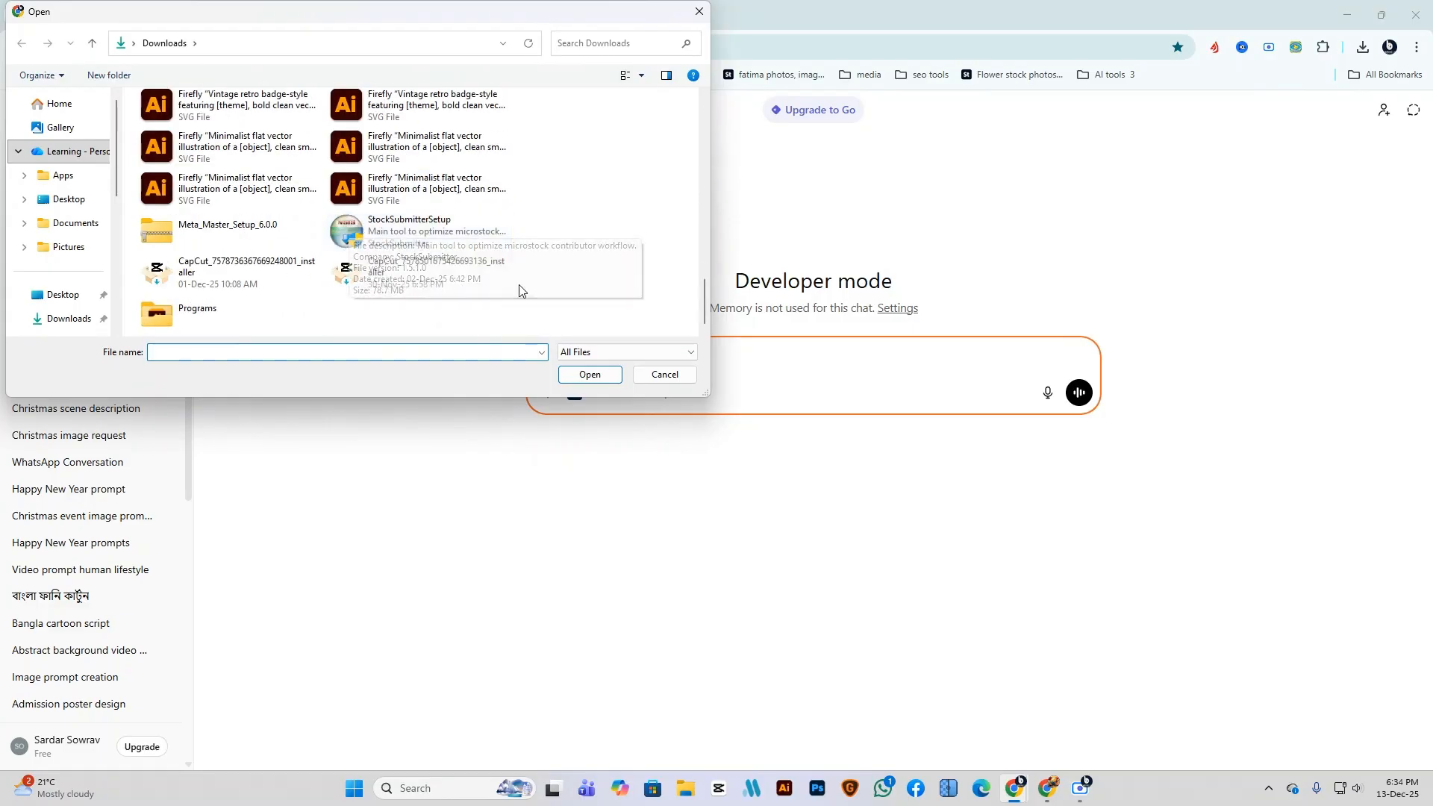
scroll(71, 238, down, 3)
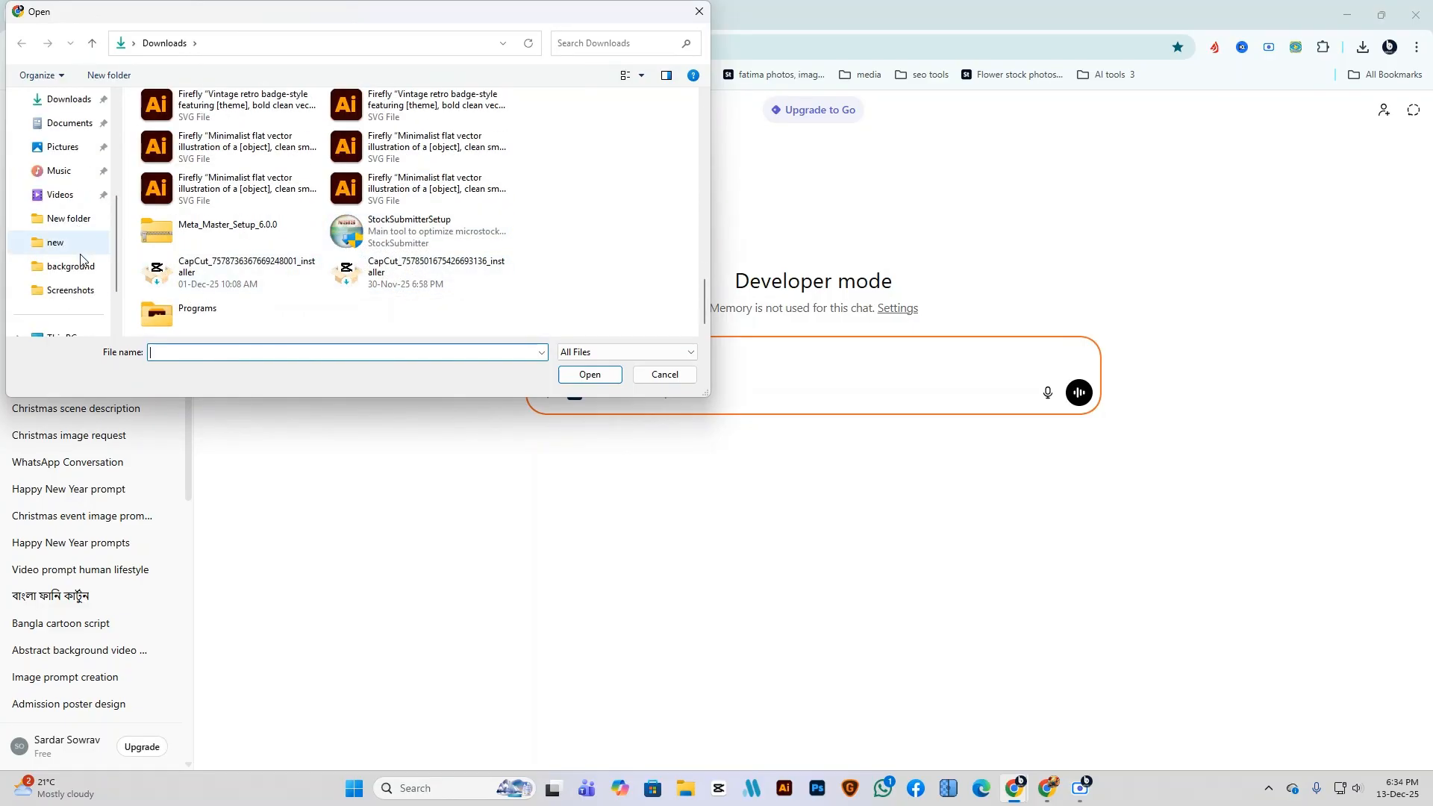
scroll(84, 252, down, 2)
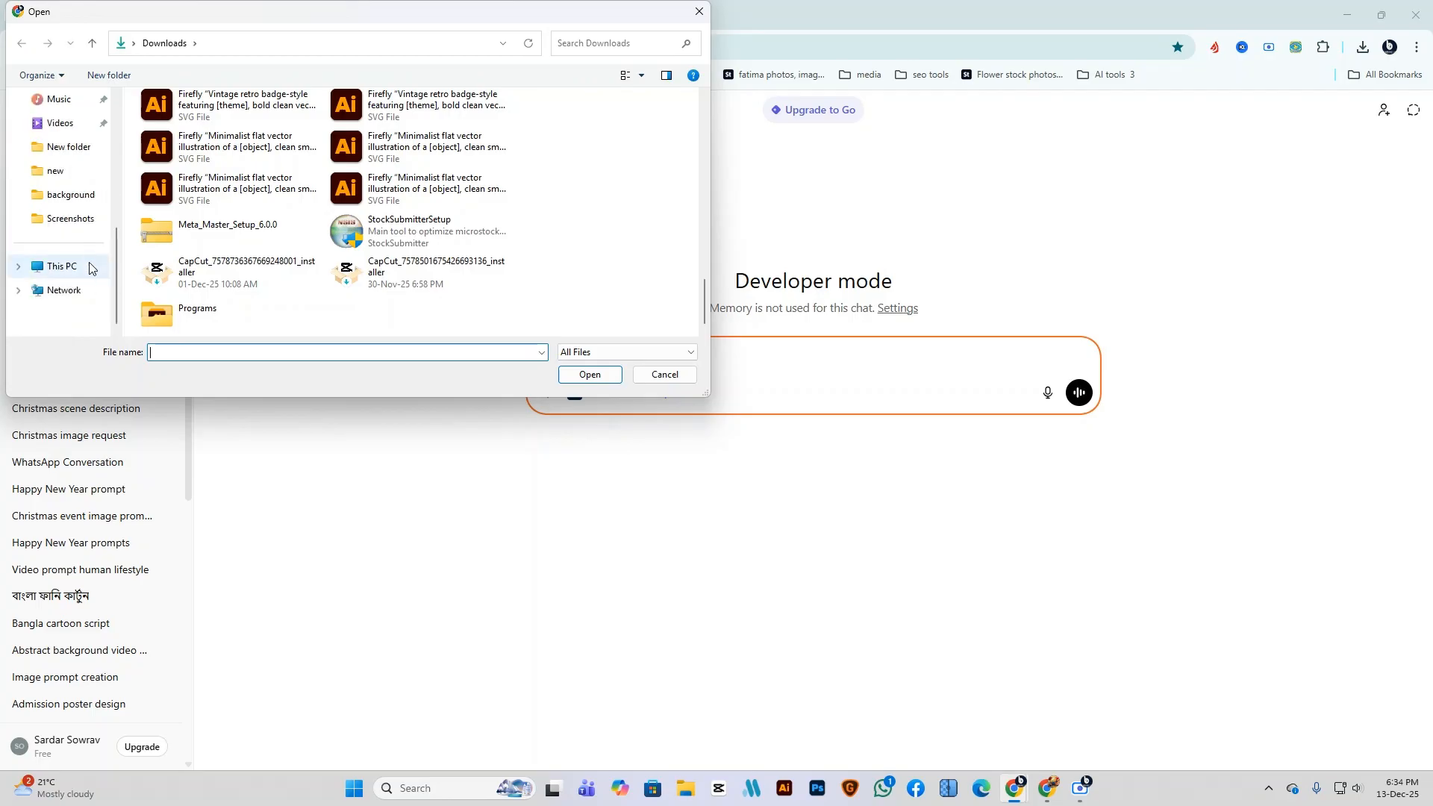
click(61, 266)
click(587, 127)
double_click(587, 127)
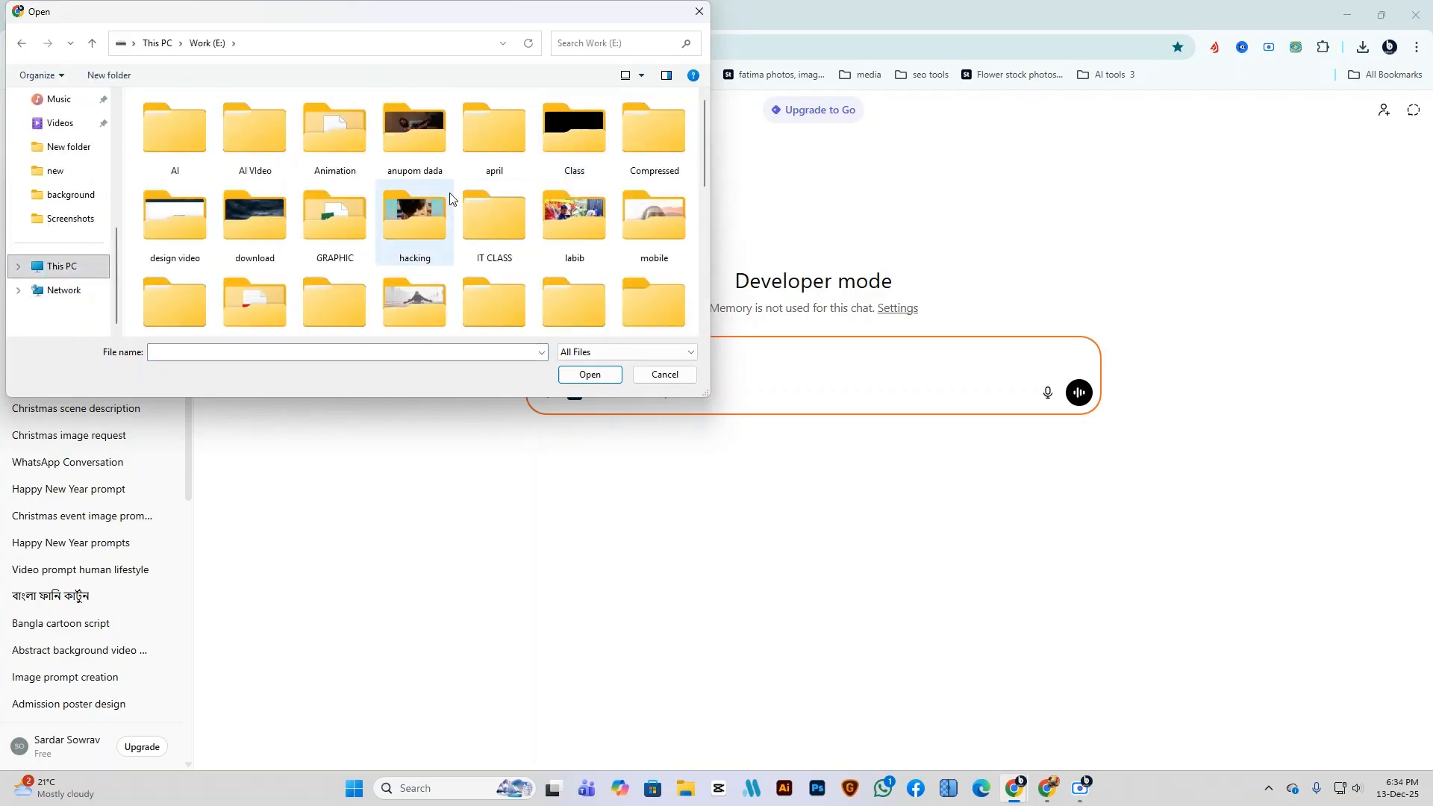
Attach the ornament image "3. 20251212_112147_987" from the Whisk Downloads folder inside New folder (6).
scroll(299, 238, down, 2)
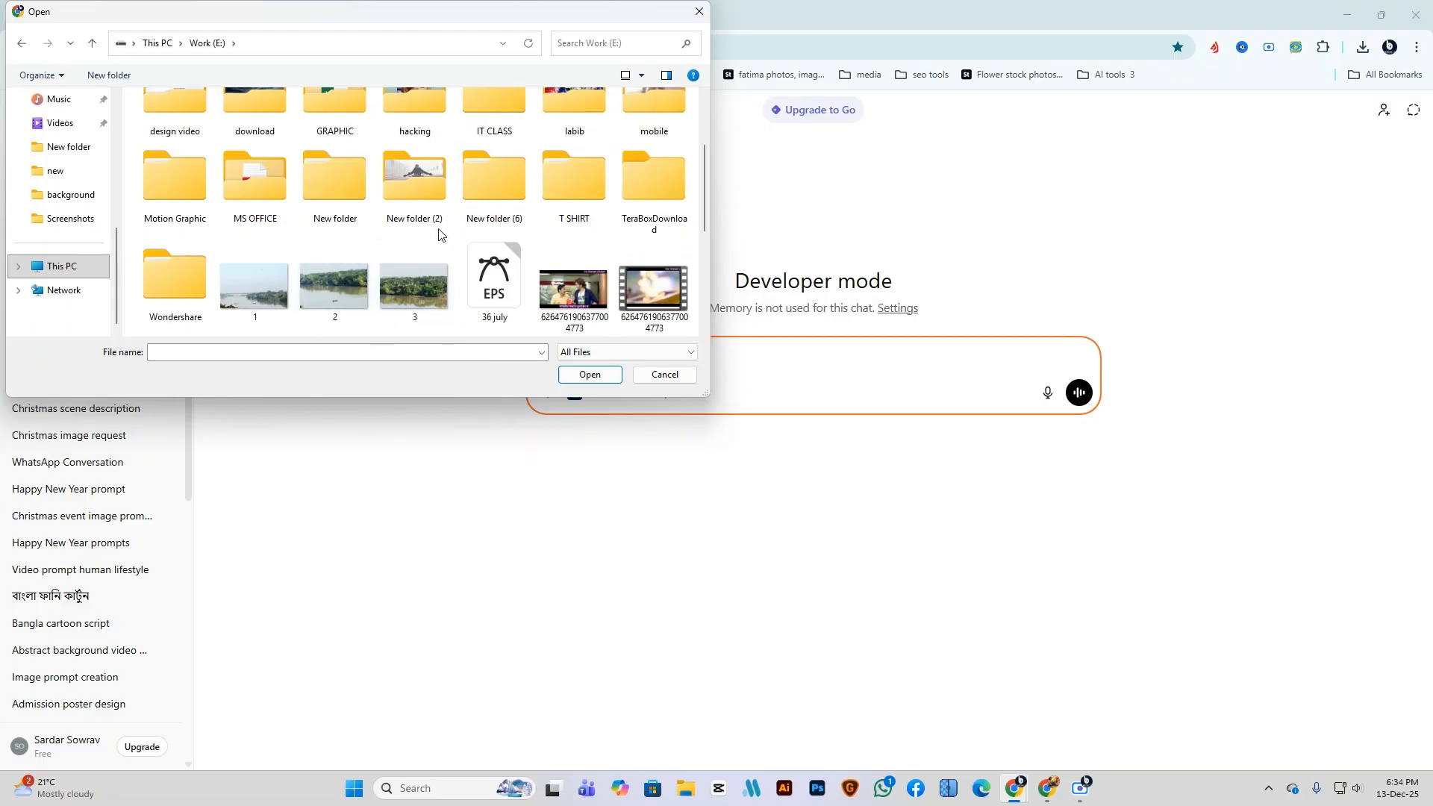
double_click(491, 193)
double_click(222, 126)
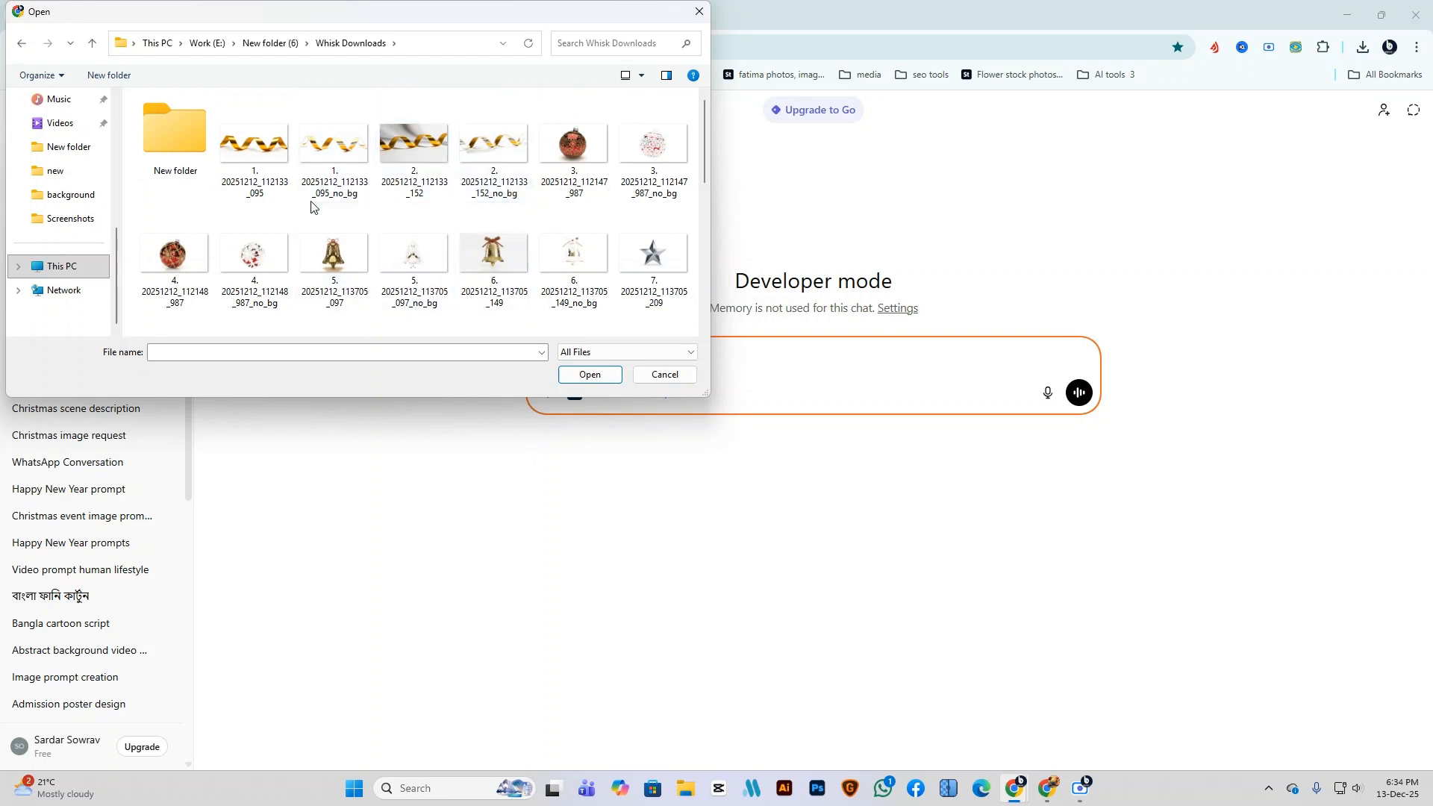
click(573, 149)
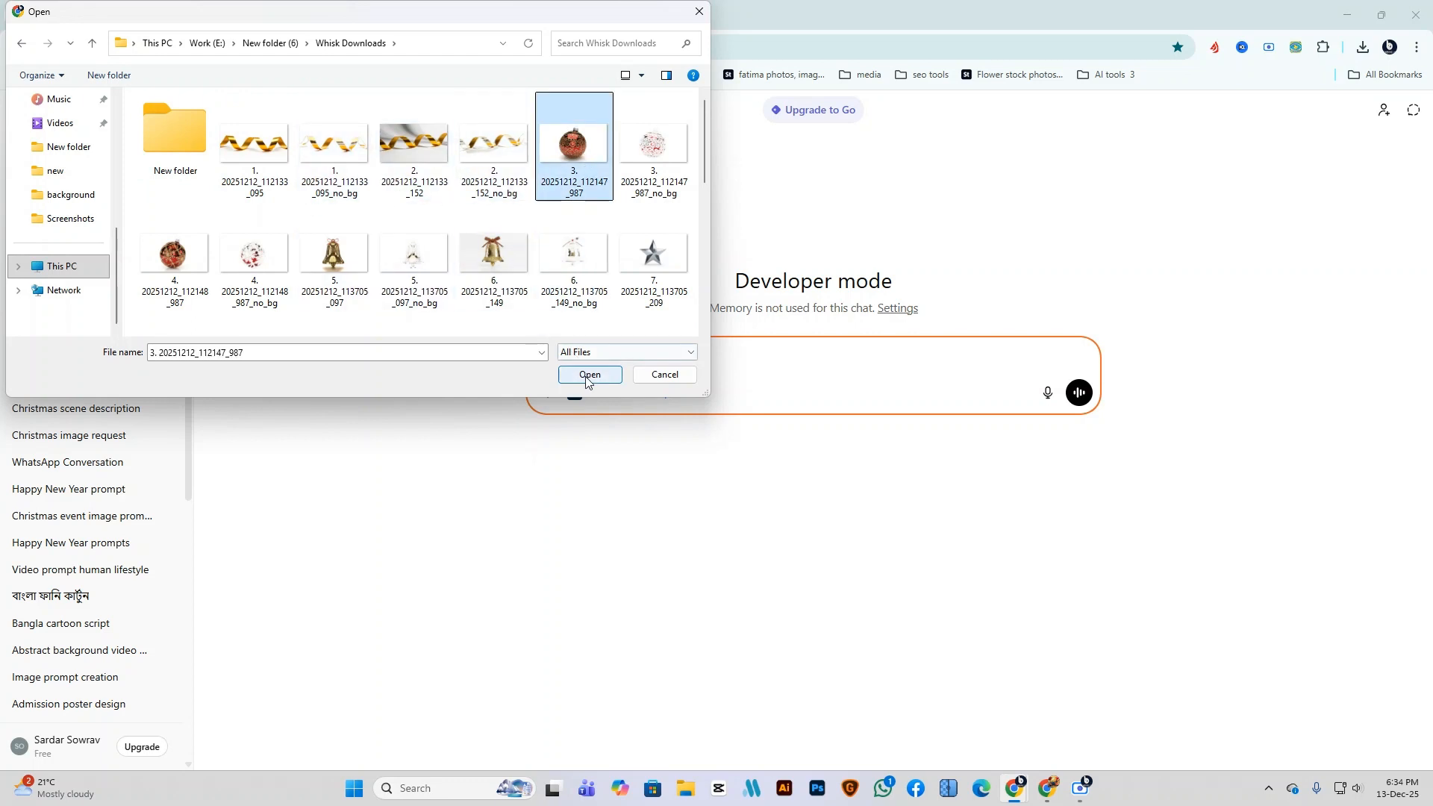
click(588, 376)
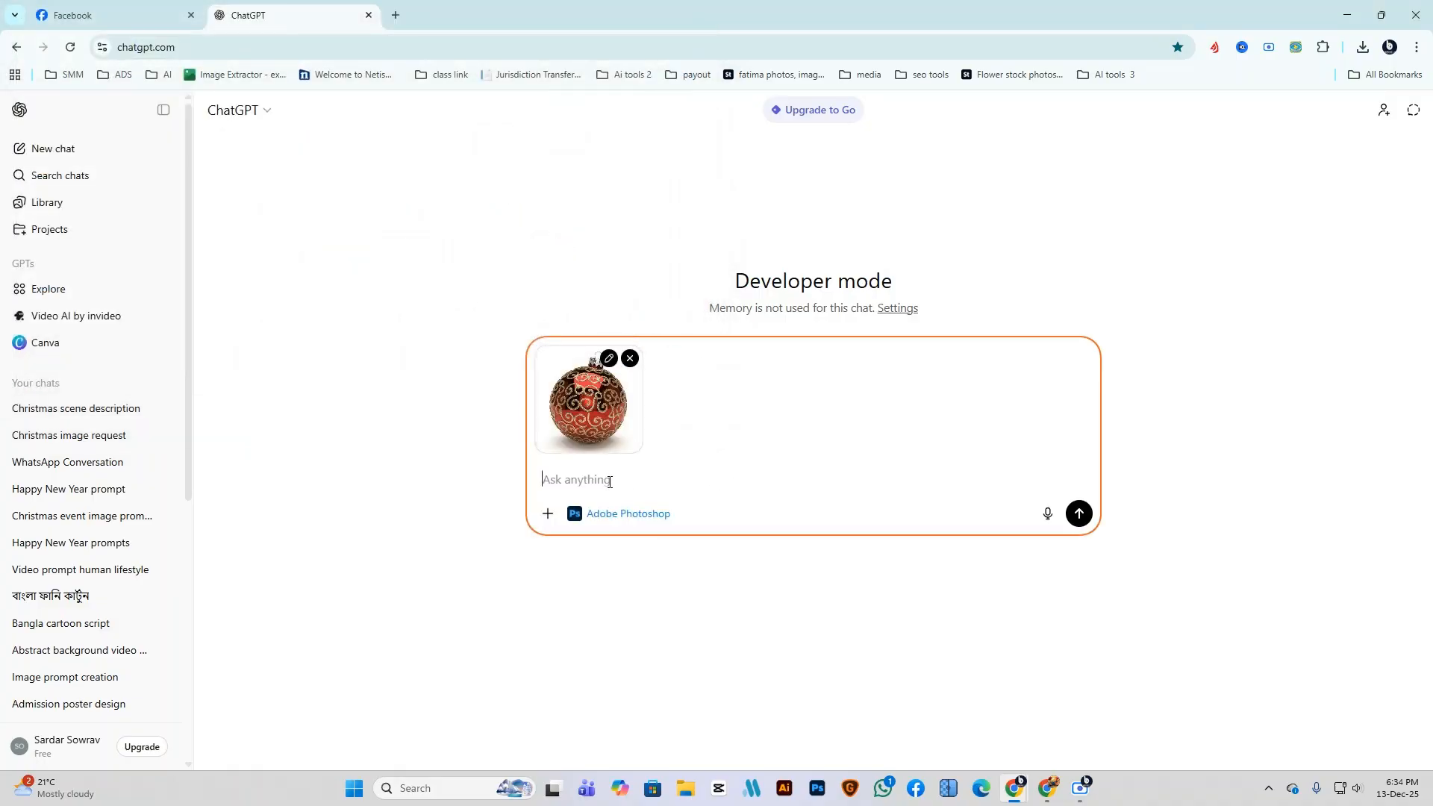
Send the prompt "make it background black" with the attached ornament image.
text(make it background black)
key(Return)
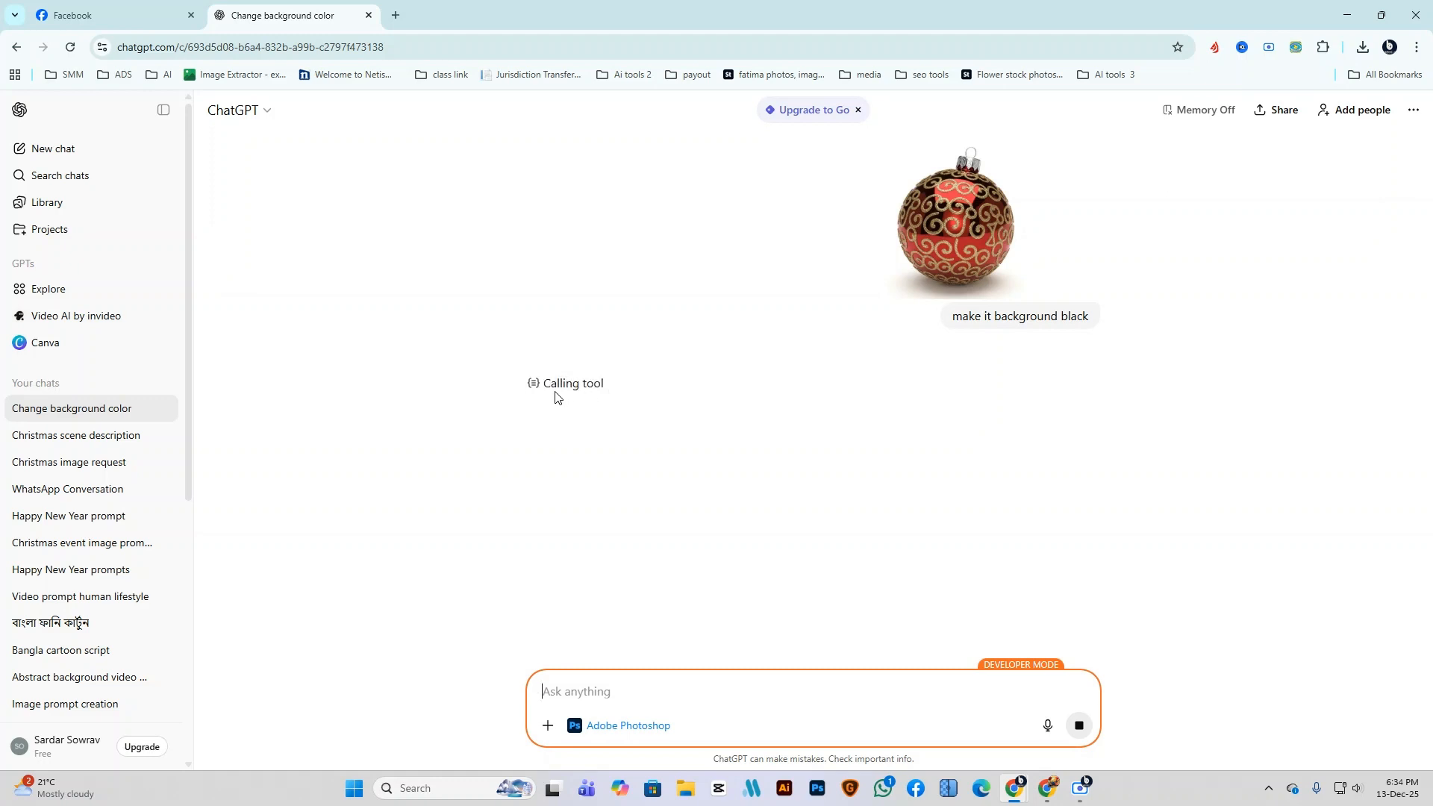
Follow the Adobe Photoshop tool calls in the reply and examine the processed ornament image.
drag(545, 387, 629, 391)
click(868, 436)
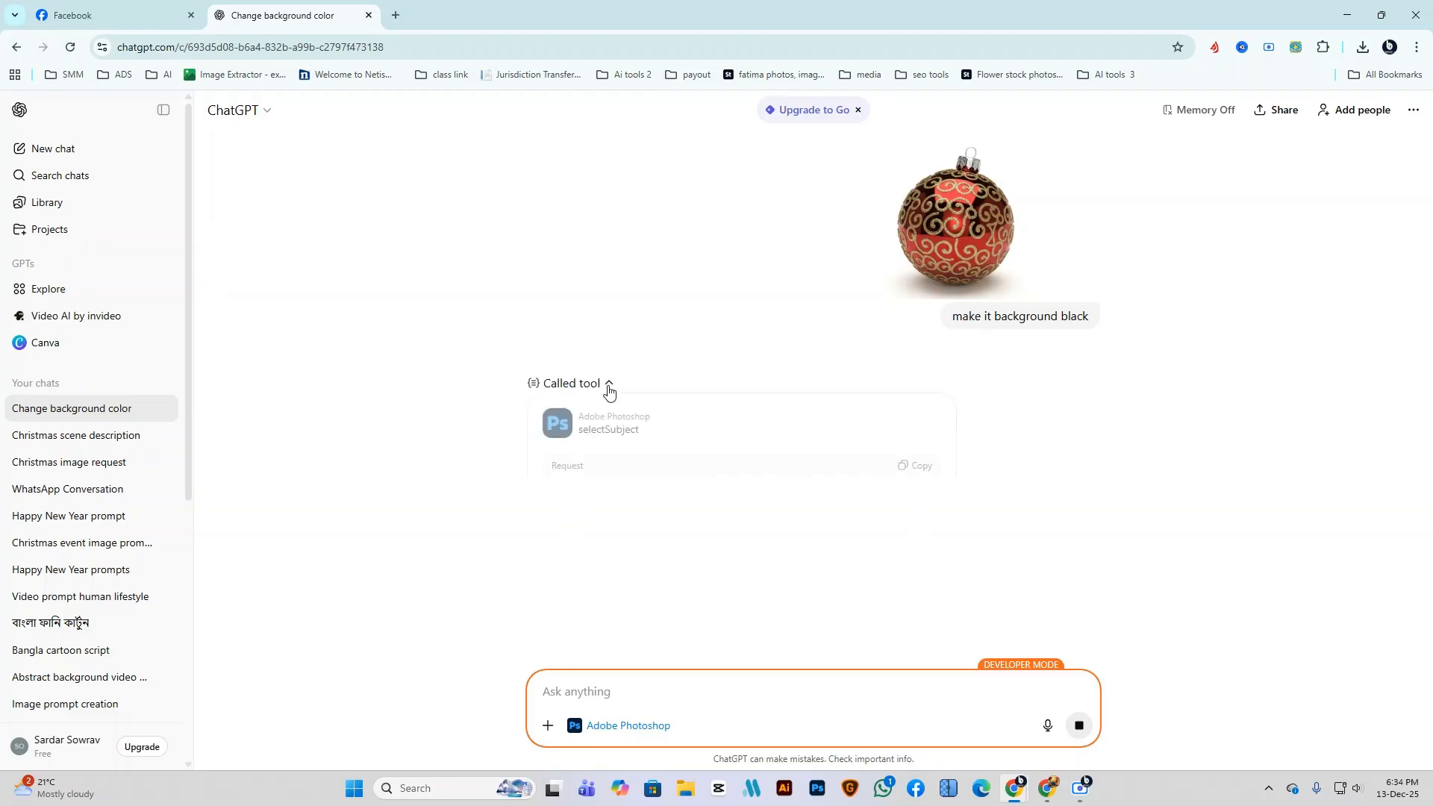
scroll(746, 445, down, 2)
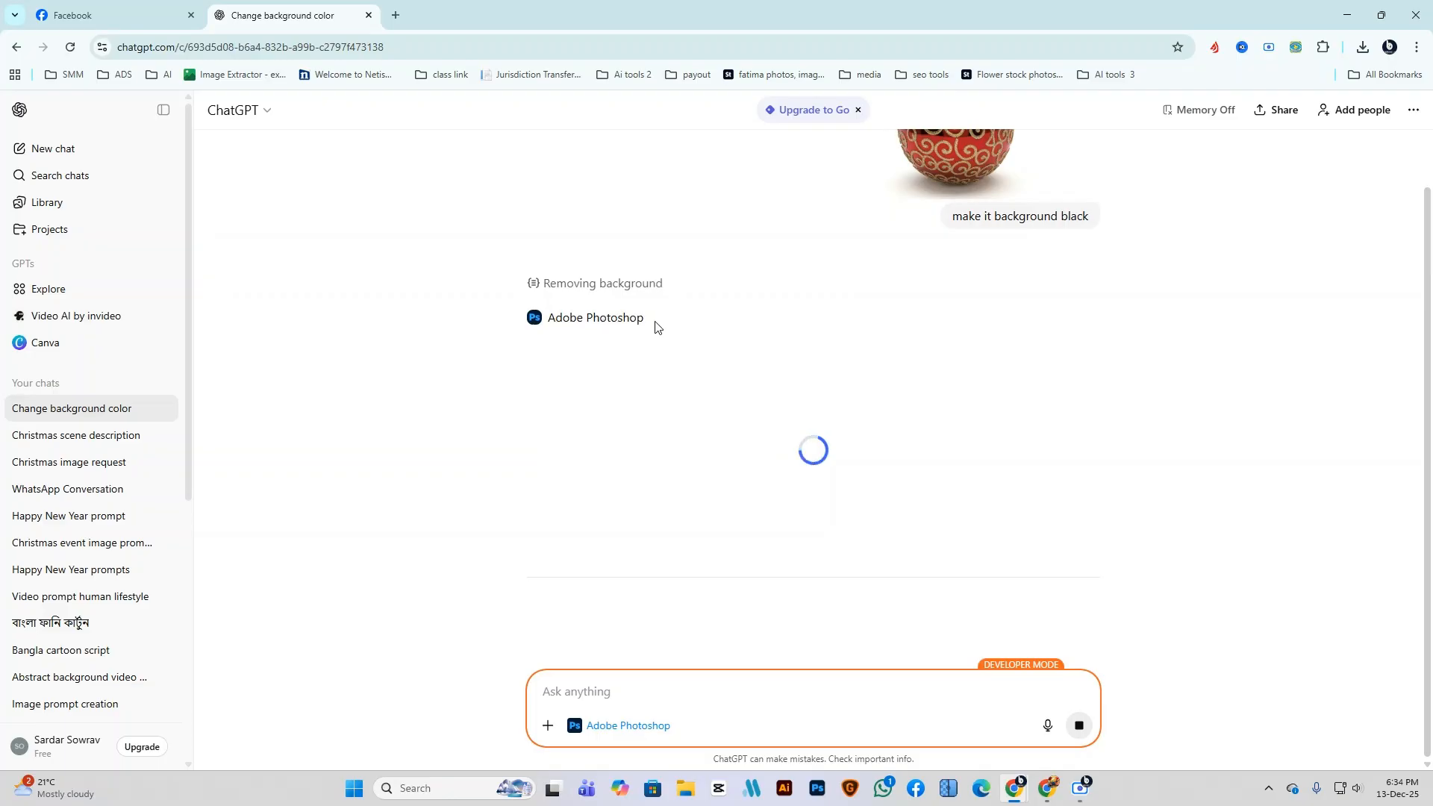
scroll(875, 464, up, 2)
scroll(895, 440, down, 2)
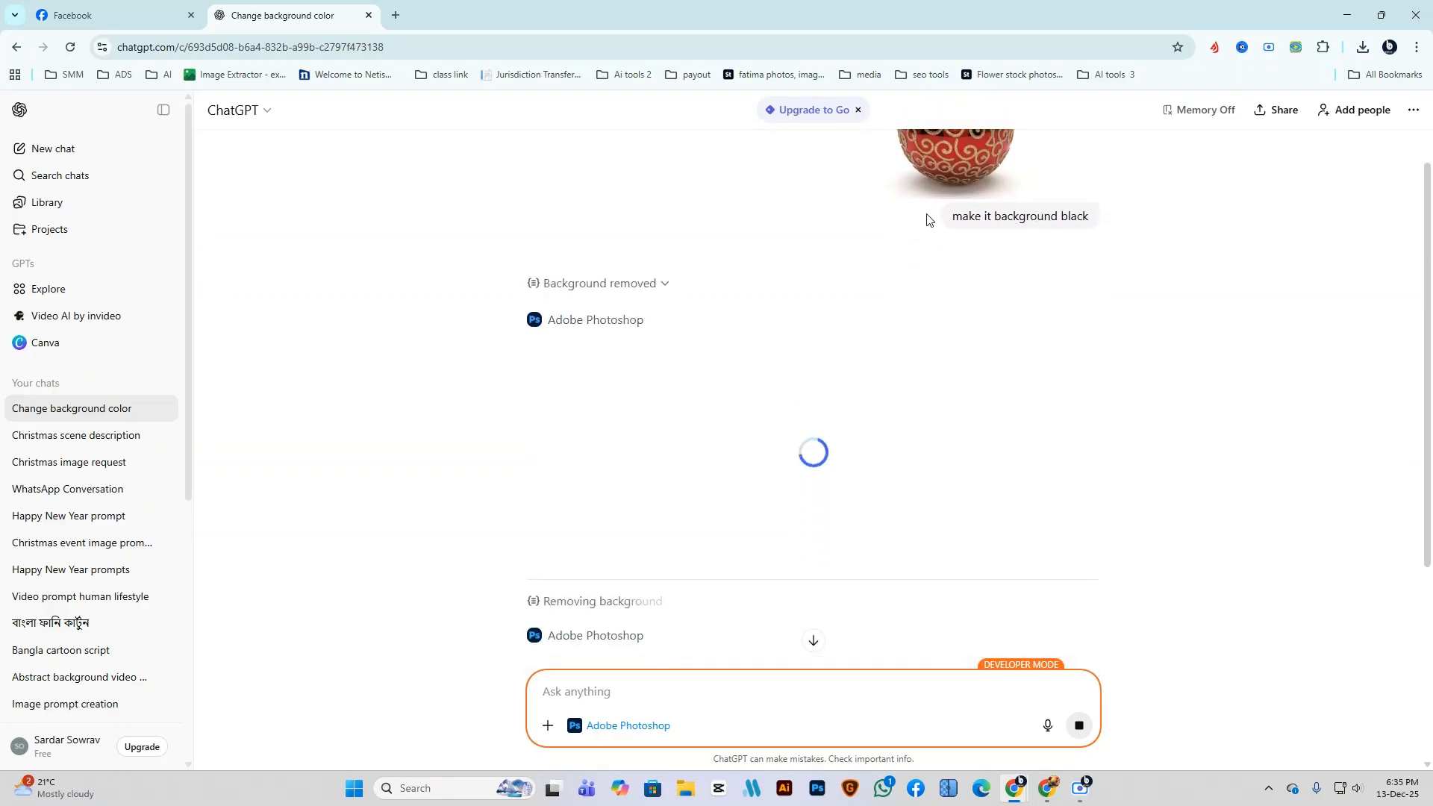
scroll(927, 224, up, 2)
scroll(911, 291, down, 3)
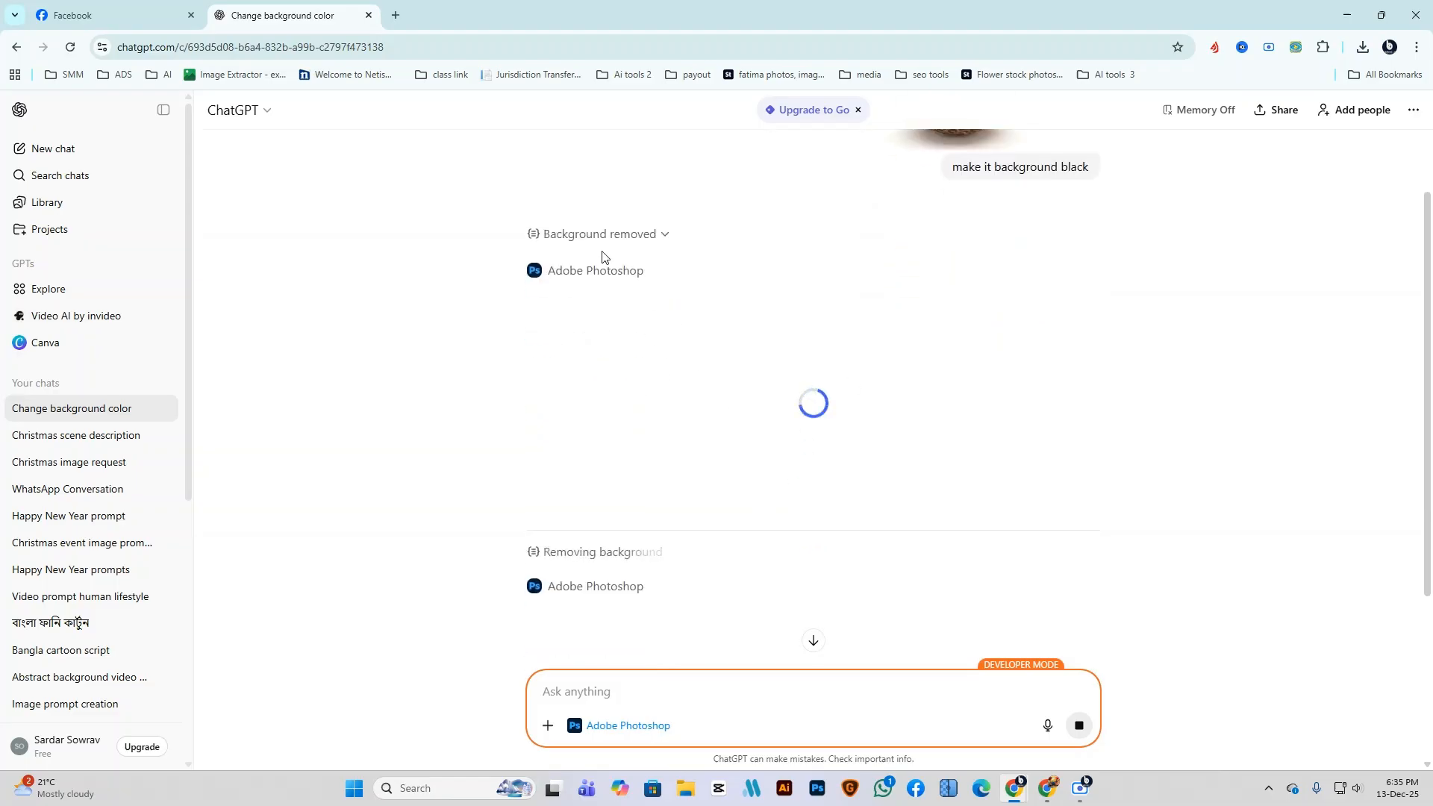
scroll(816, 271, up, 1)
scroll(799, 306, down, 2)
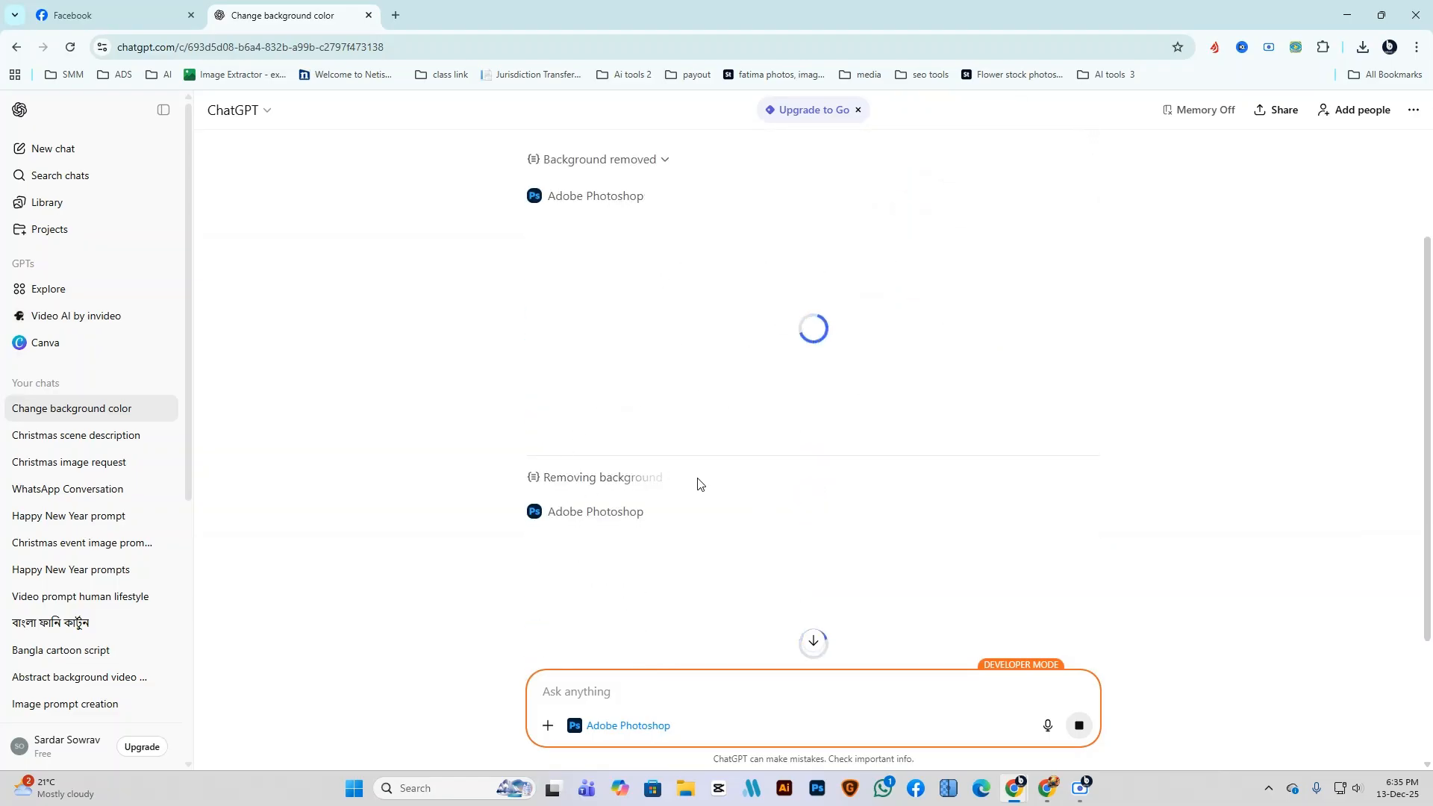
scroll(716, 485, down, 2)
scroll(776, 492, up, 2)
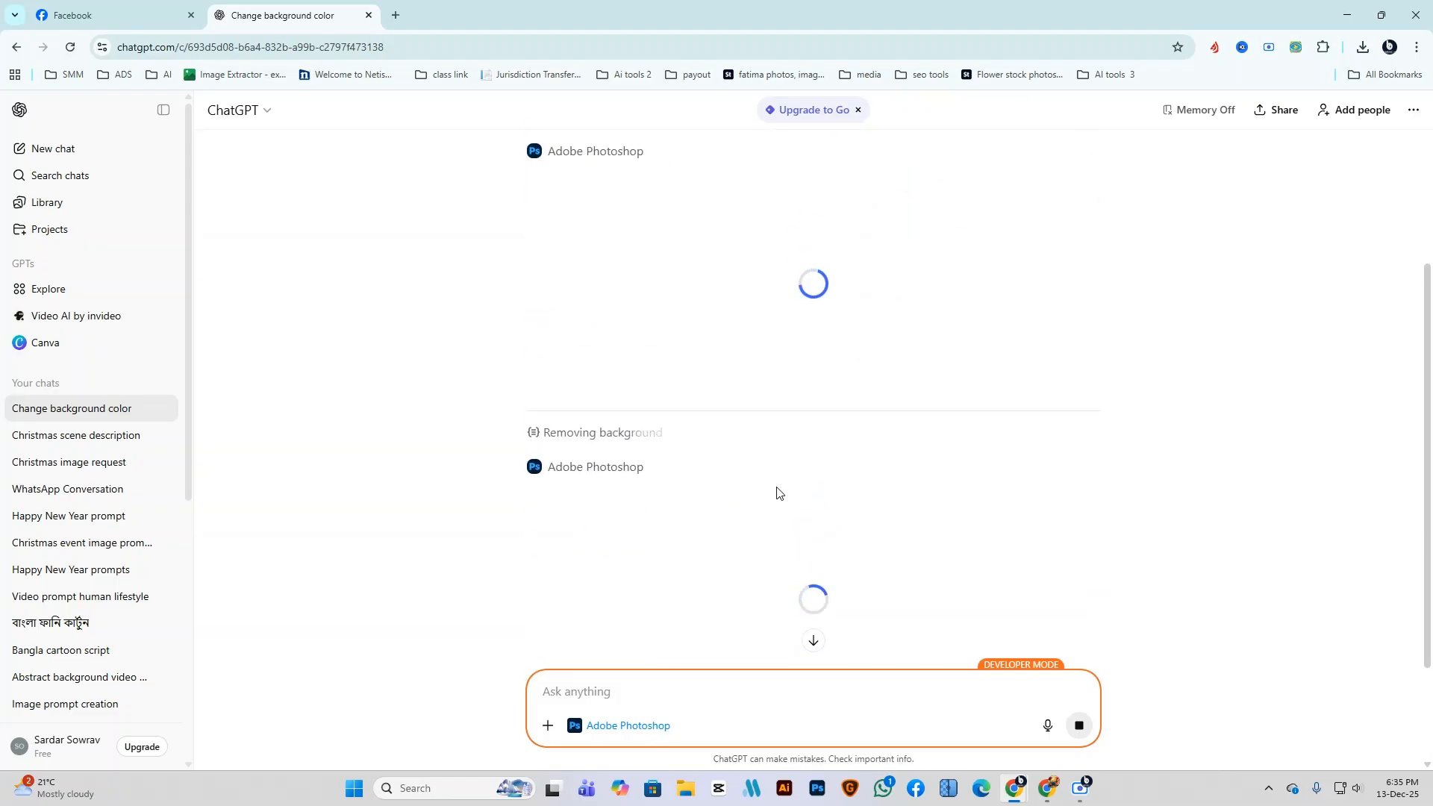
scroll(779, 476, down, 2)
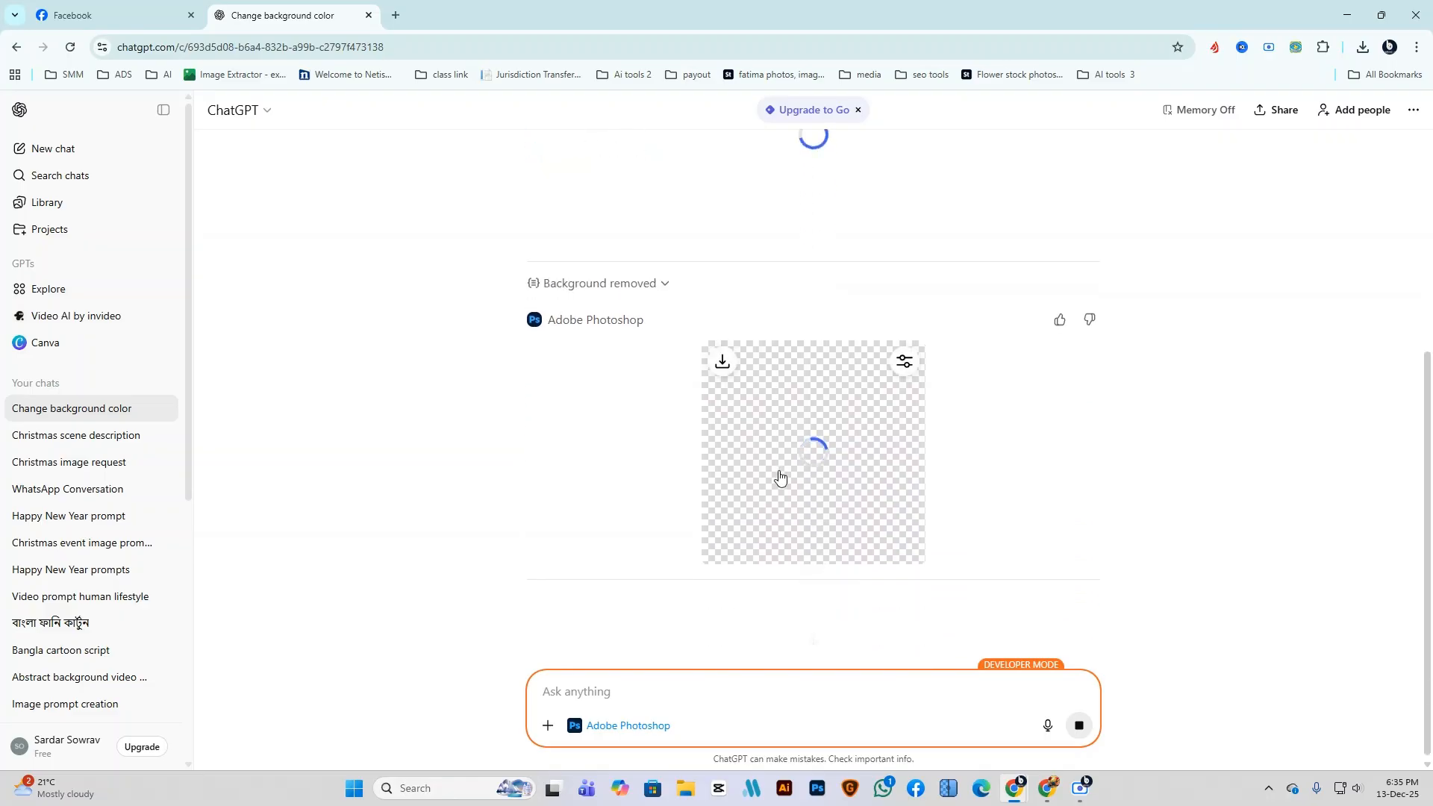
scroll(821, 463, up, 1)
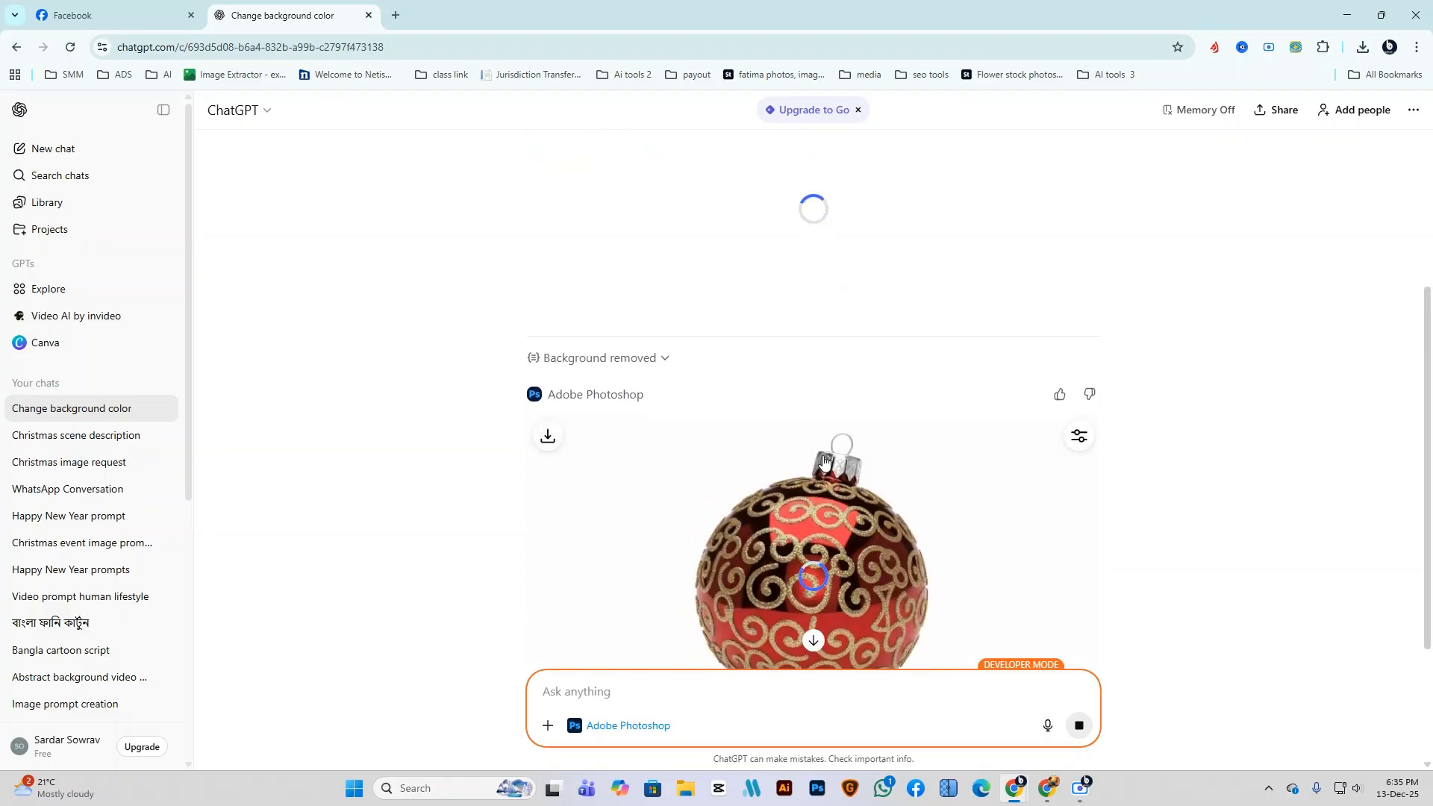
scroll(823, 460, down, 3)
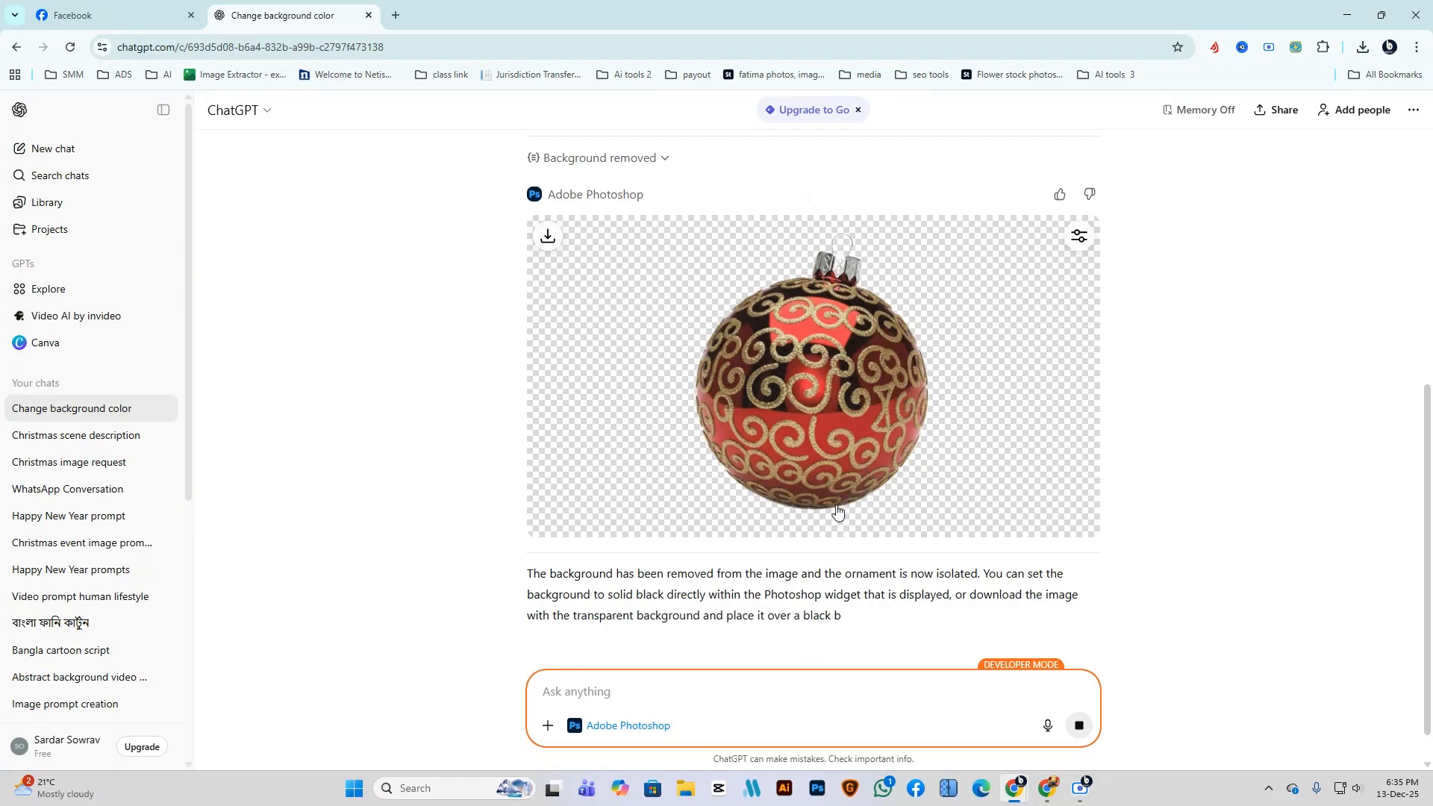
Examine the full reply to the black background request, including the request details of the first background removal call and the cut-out ornament.
scroll(816, 526, down, 1)
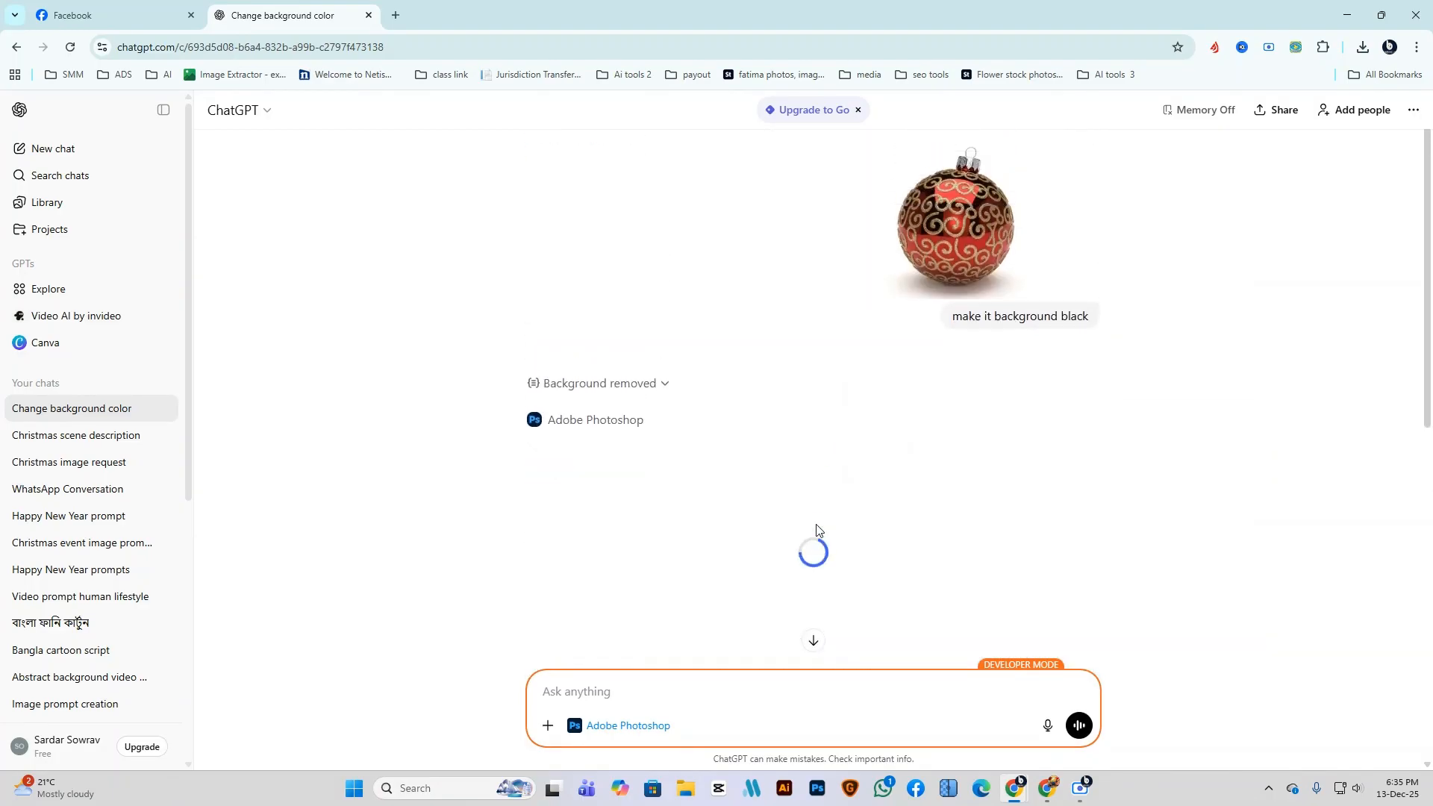
scroll(815, 523, down, 5)
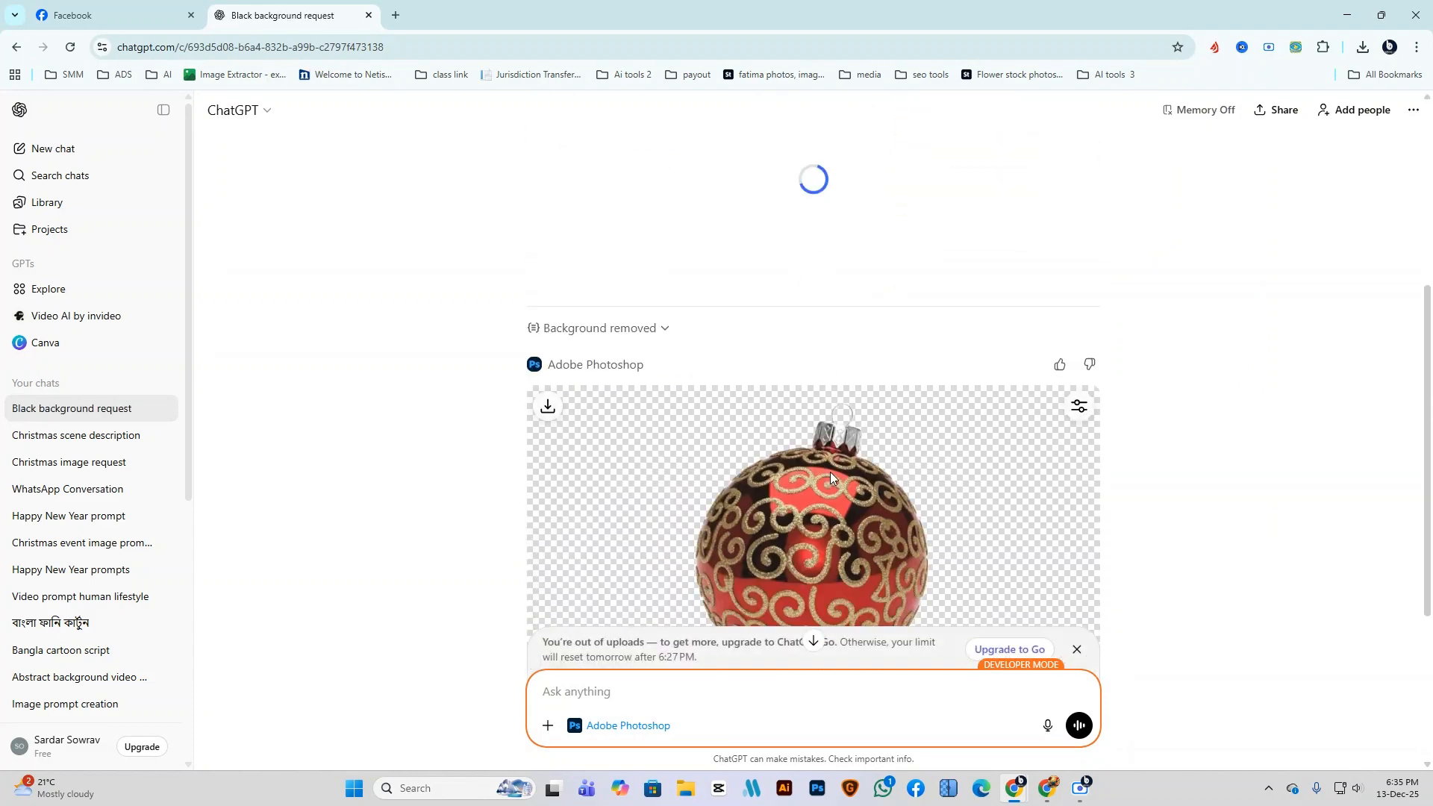
scroll(830, 476, down, 3)
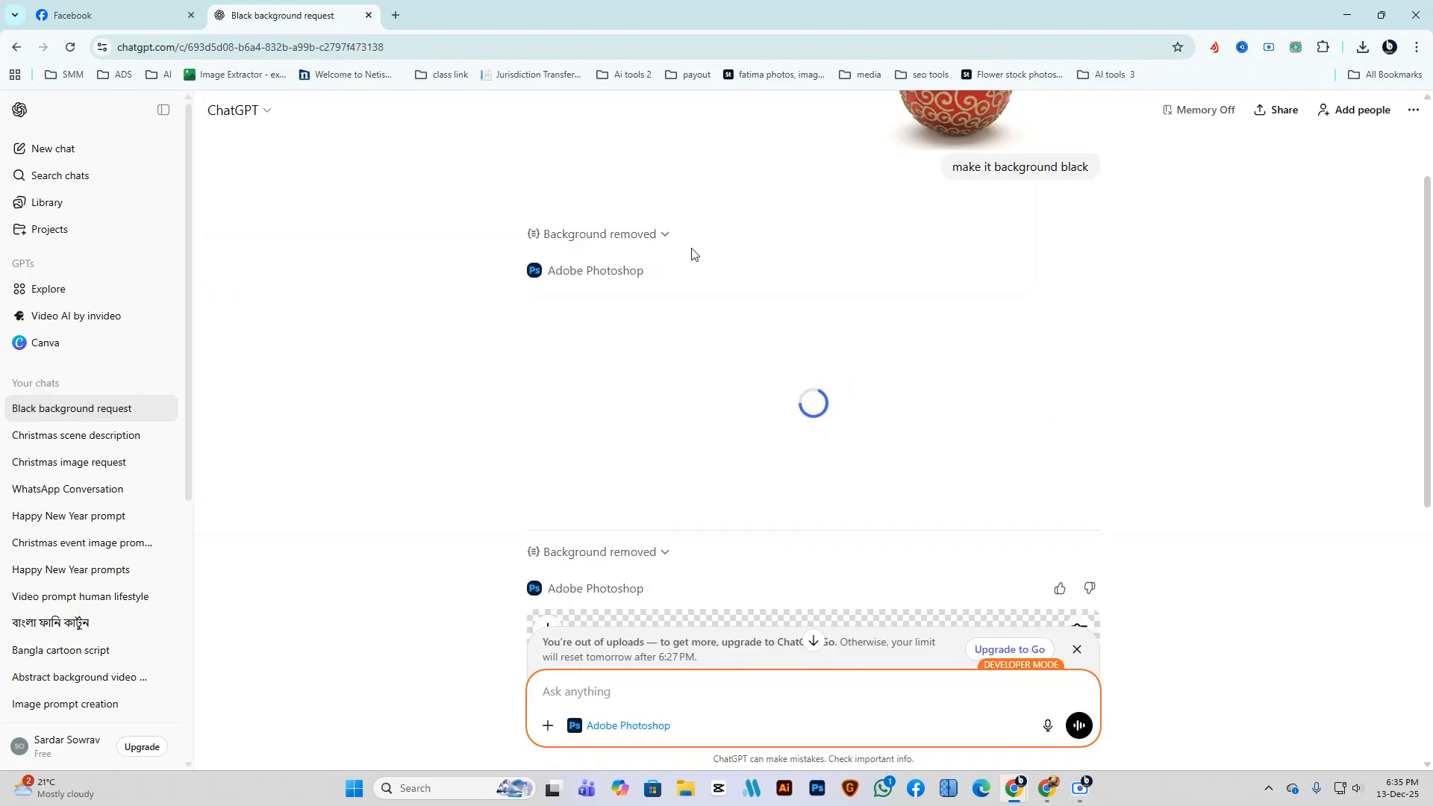
click(665, 235)
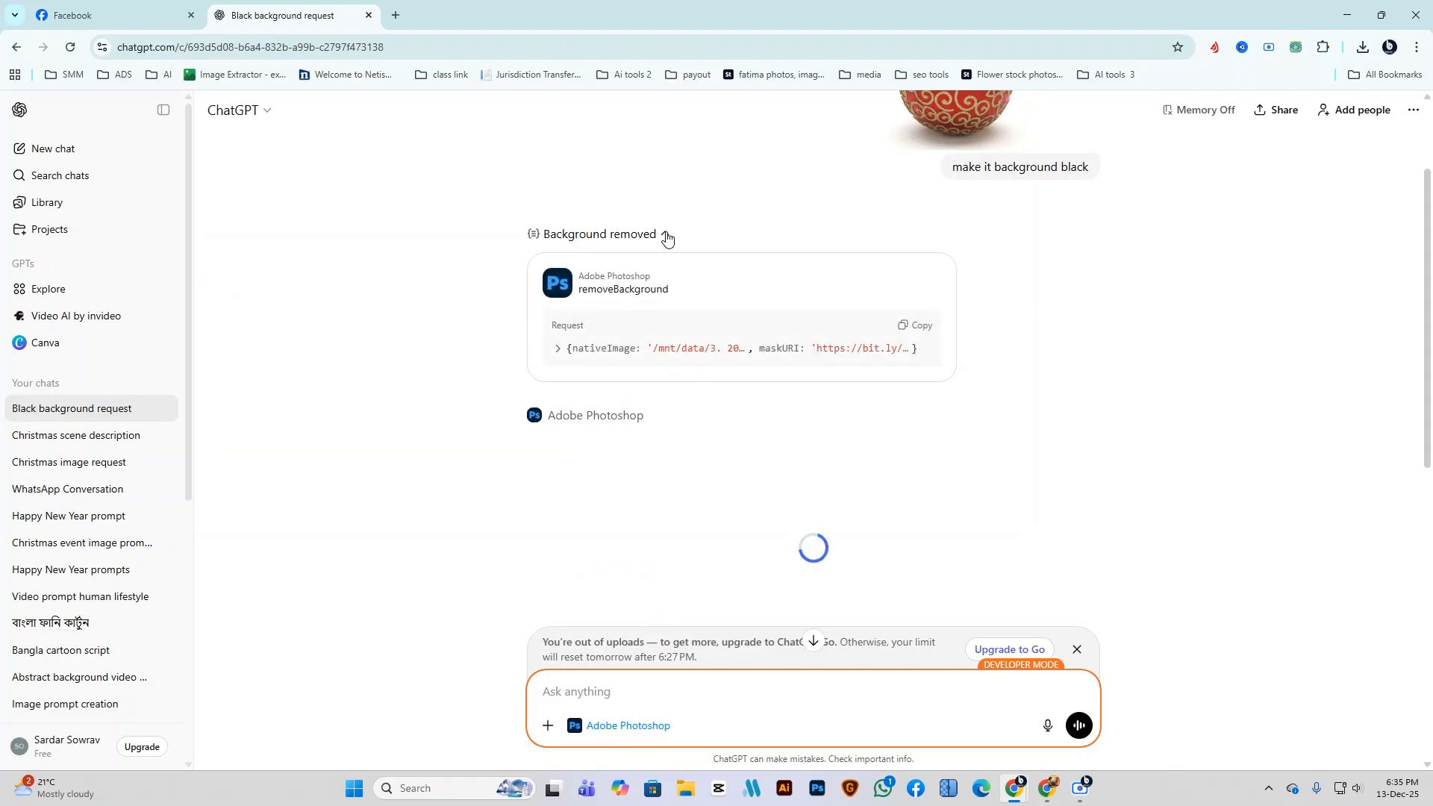
click(665, 236)
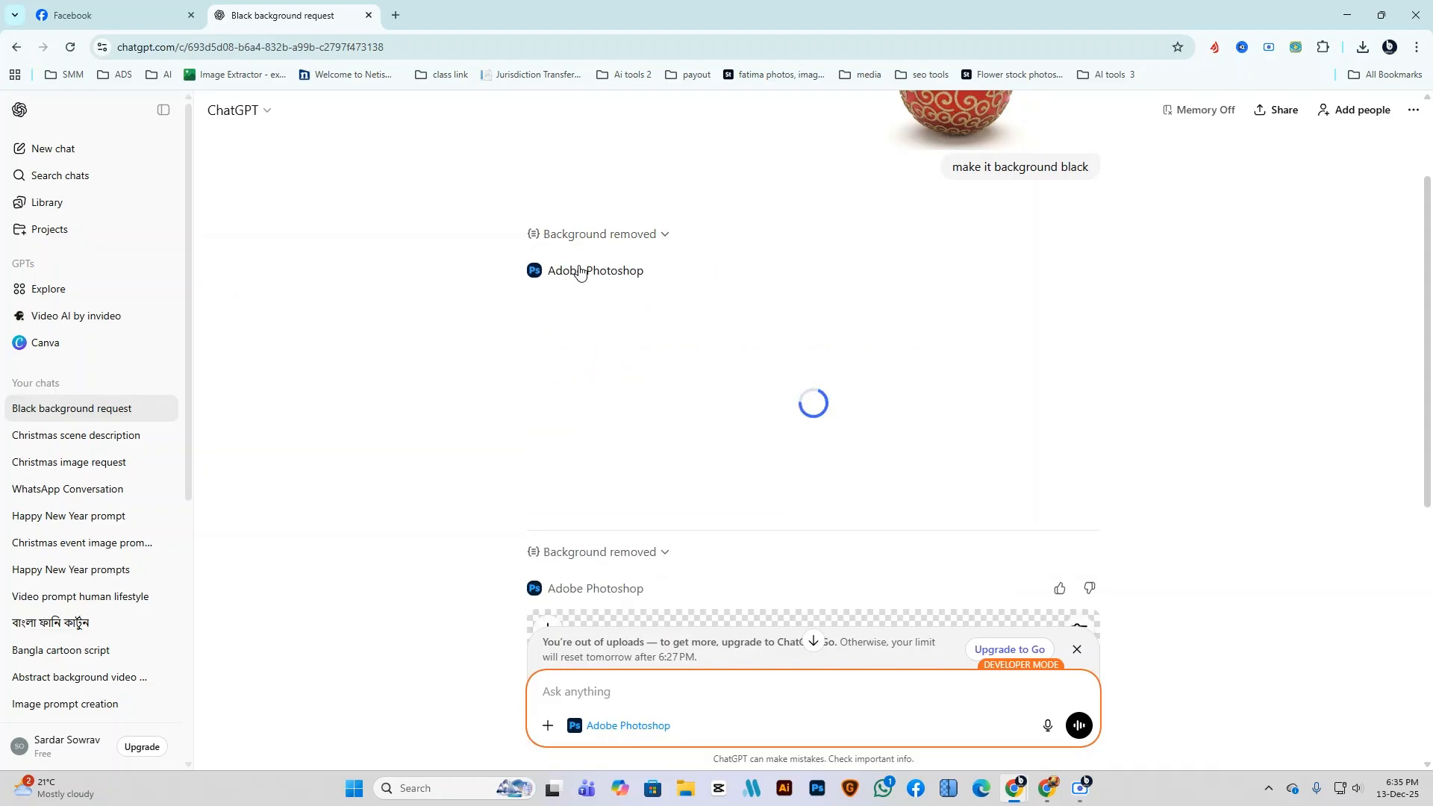
scroll(777, 341, down, 5)
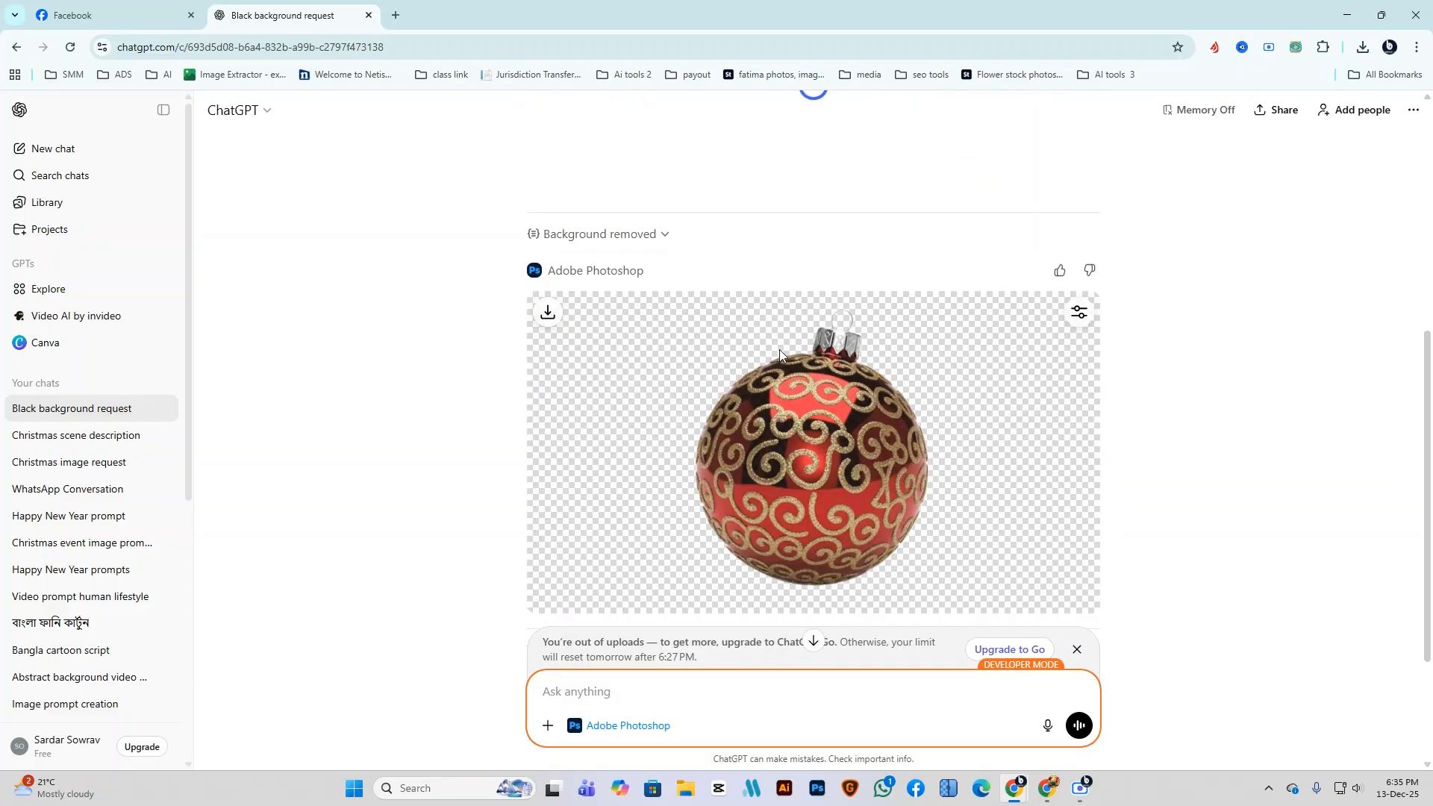
scroll(780, 361, up, 6)
scroll(857, 276, down, 8)
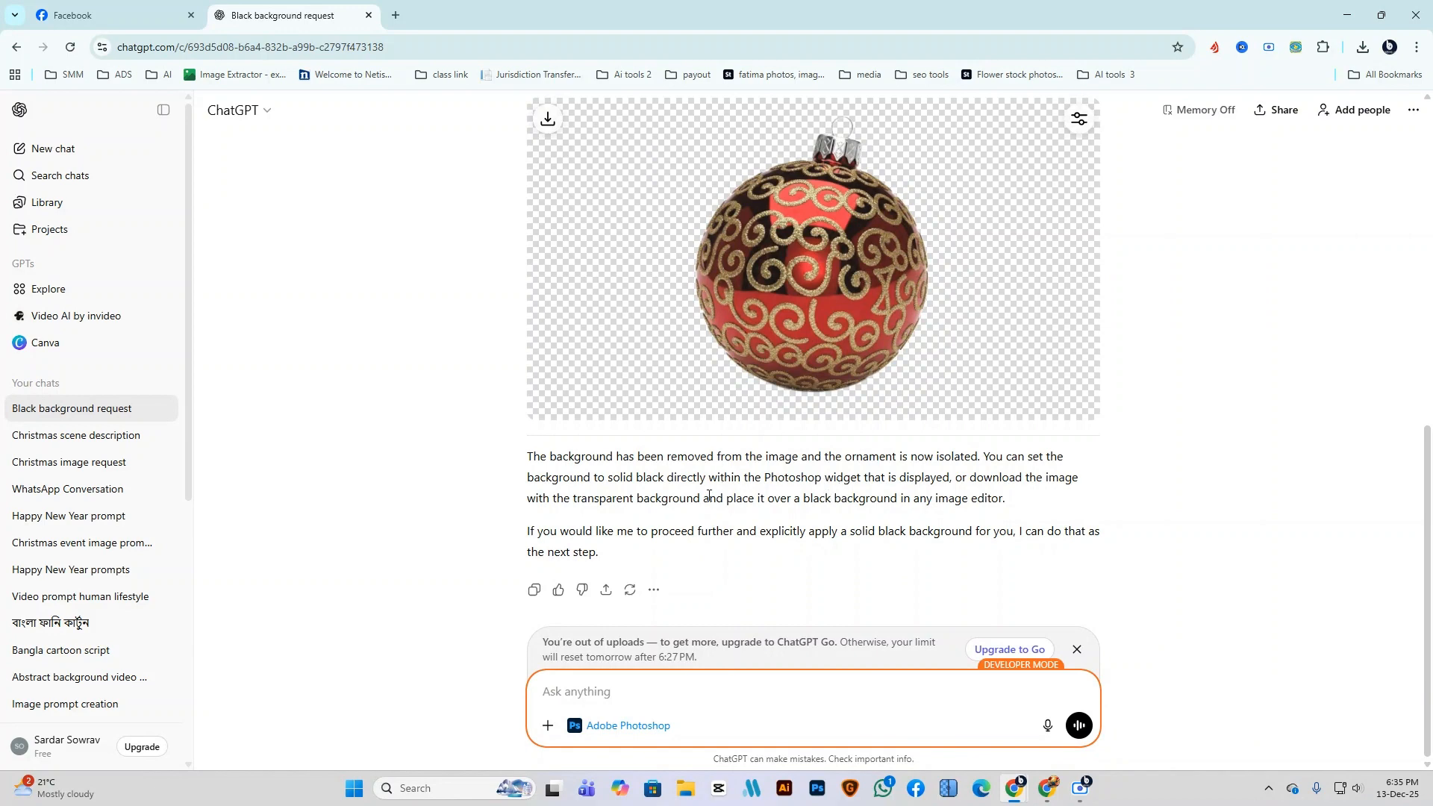
scroll(831, 481, up, 6)
scroll(831, 482, down, 6)
scroll(754, 328, up, 1)
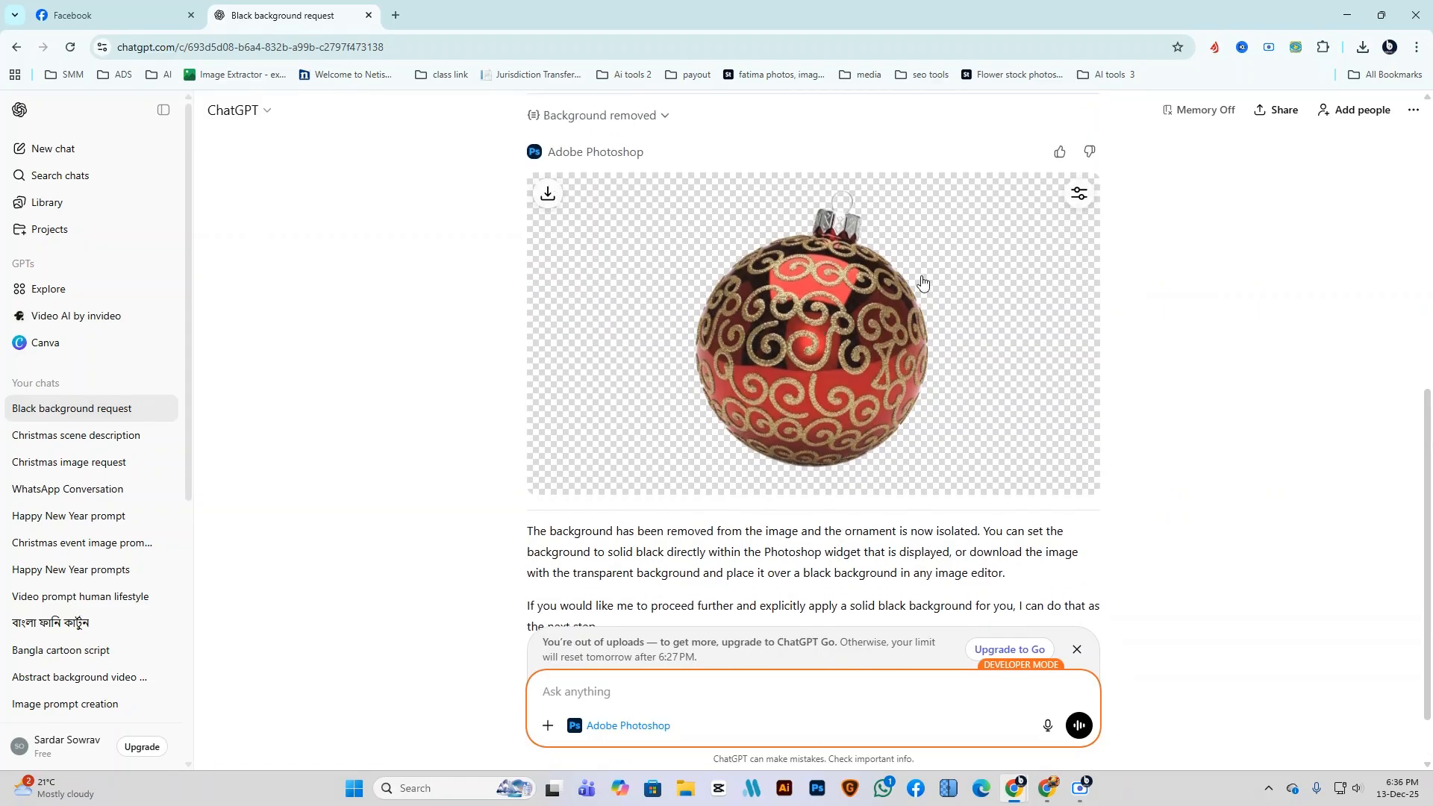
Expand the cut-out ornament image, open it in Photoshop on the web and dismiss the local network access prompt.
click(1079, 198)
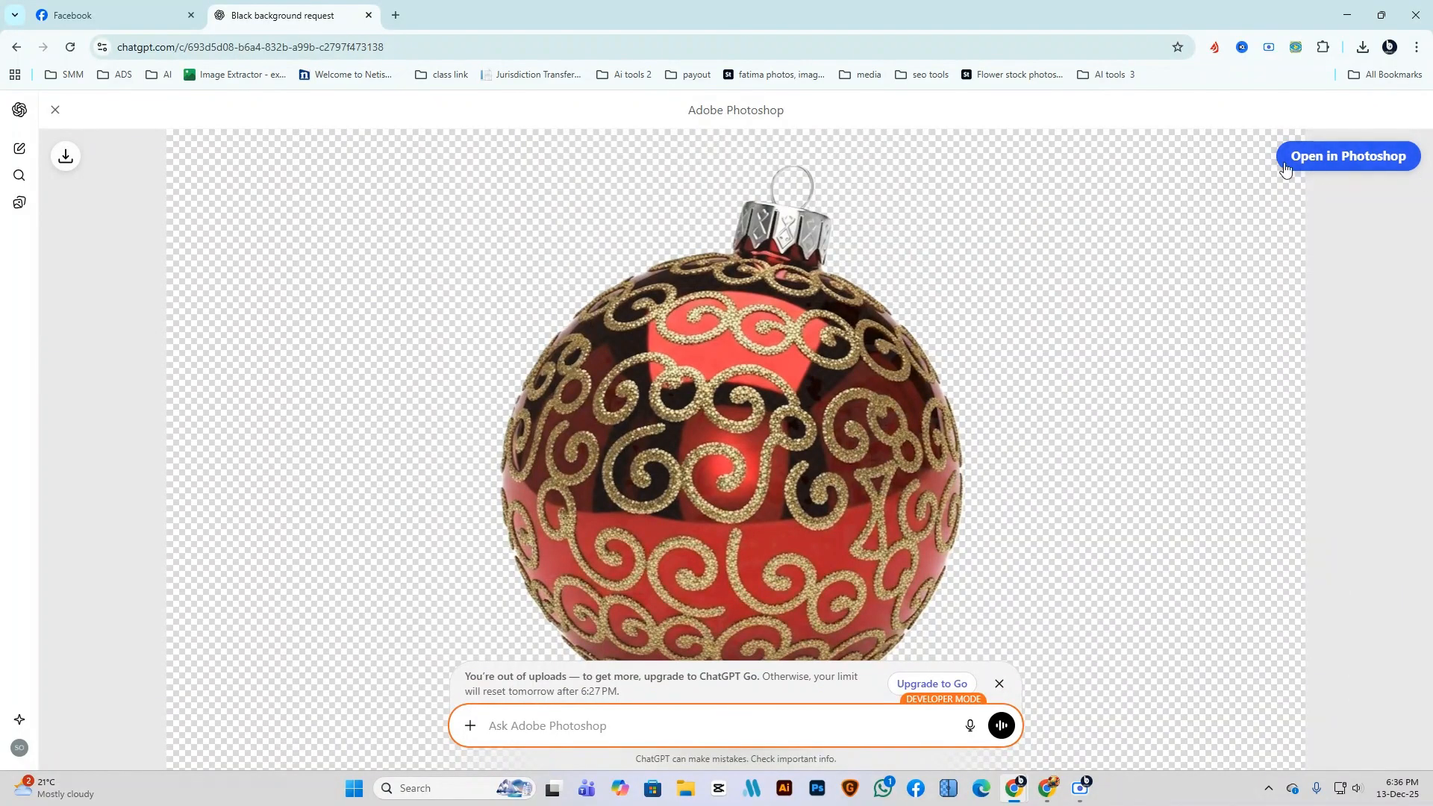
click(1329, 168)
click(1374, 157)
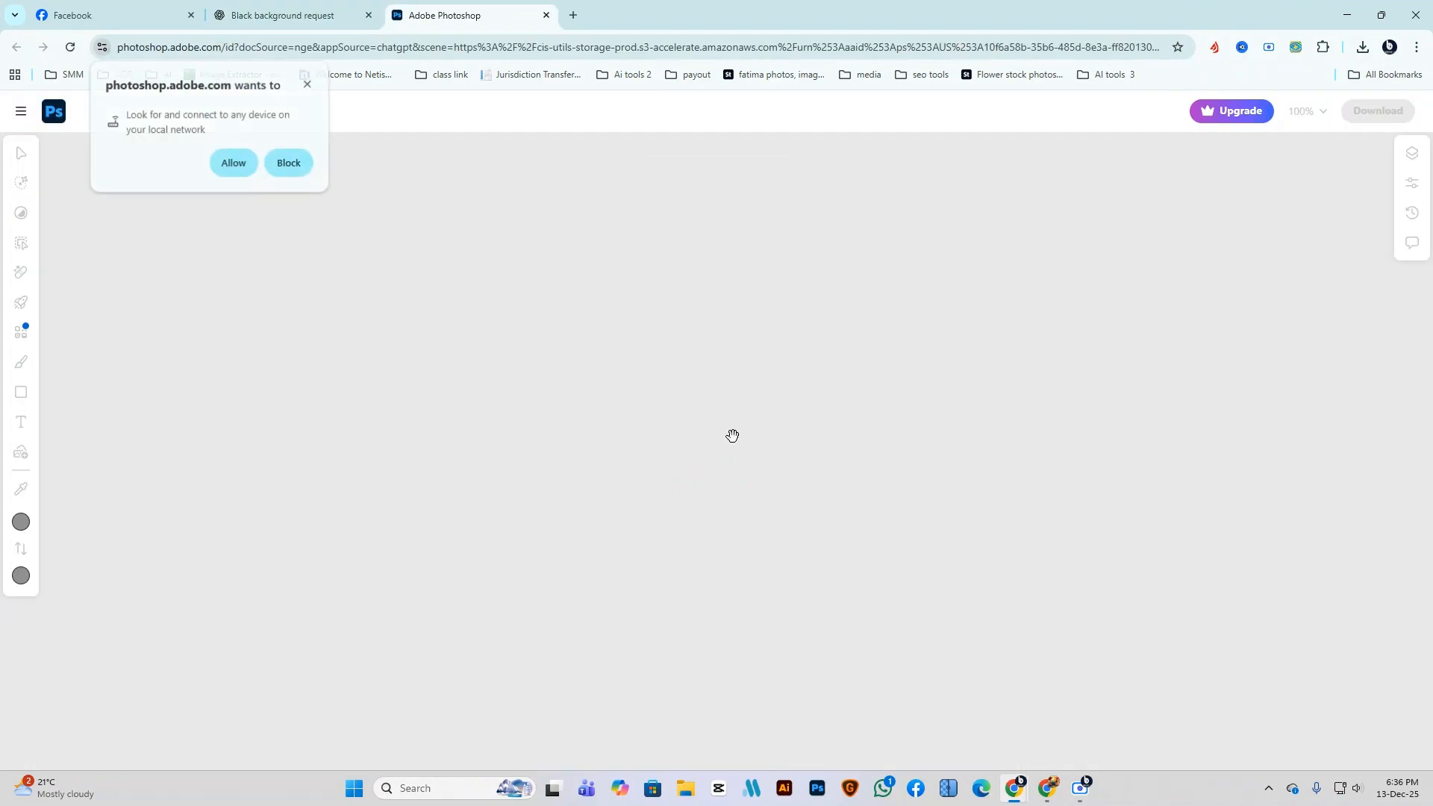
click(308, 85)
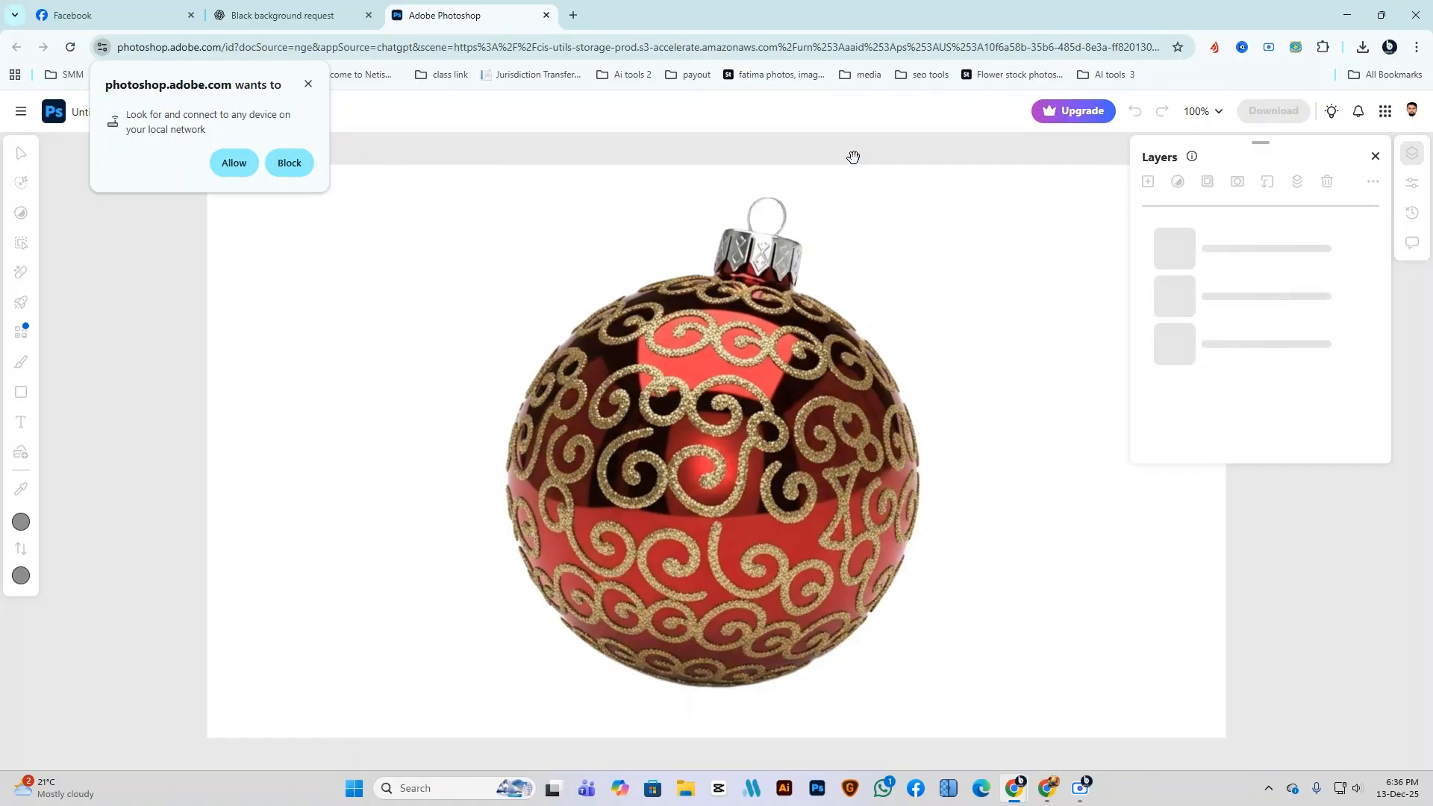
click(308, 84)
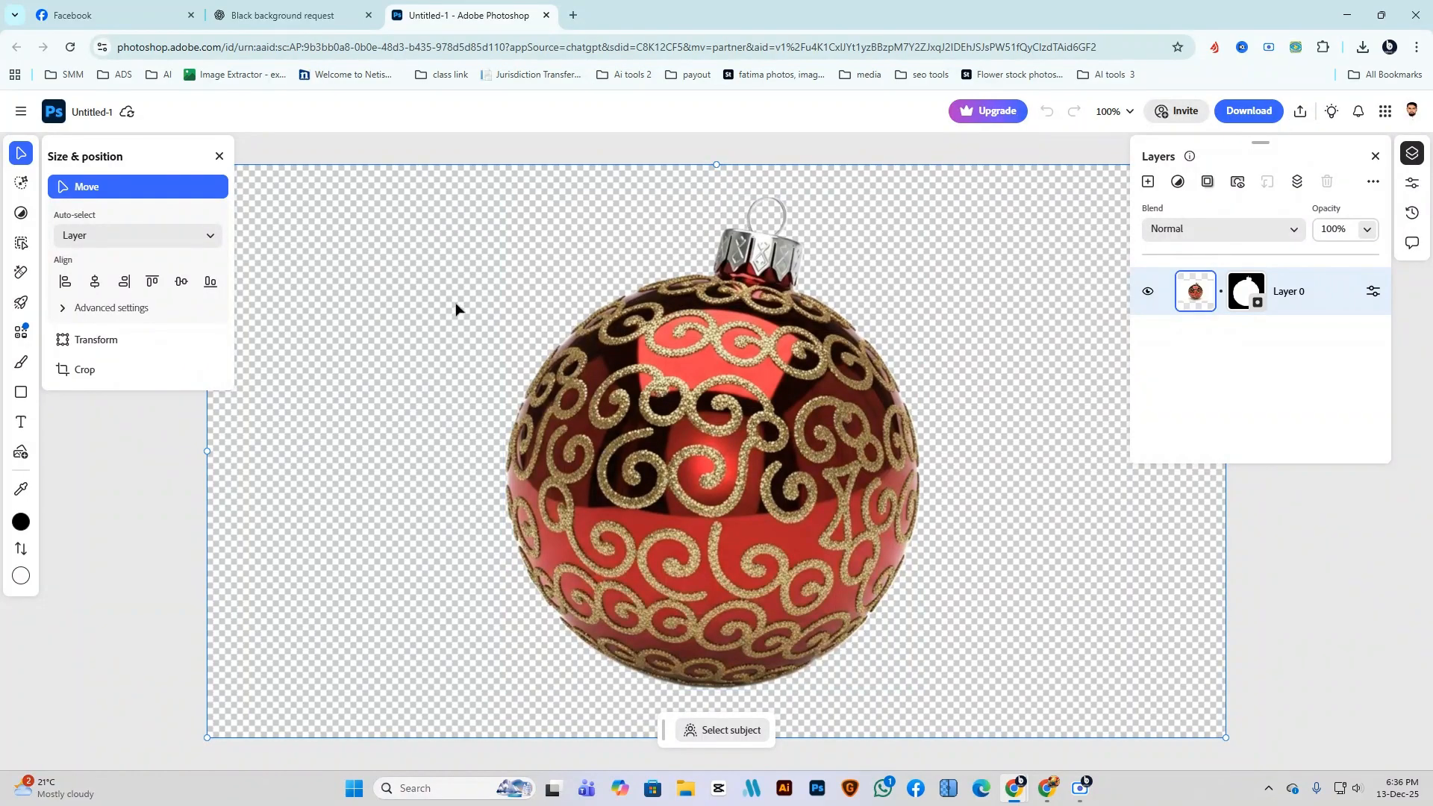
Check the foreground color and set the background color to dark gray #333030.
click(21, 521)
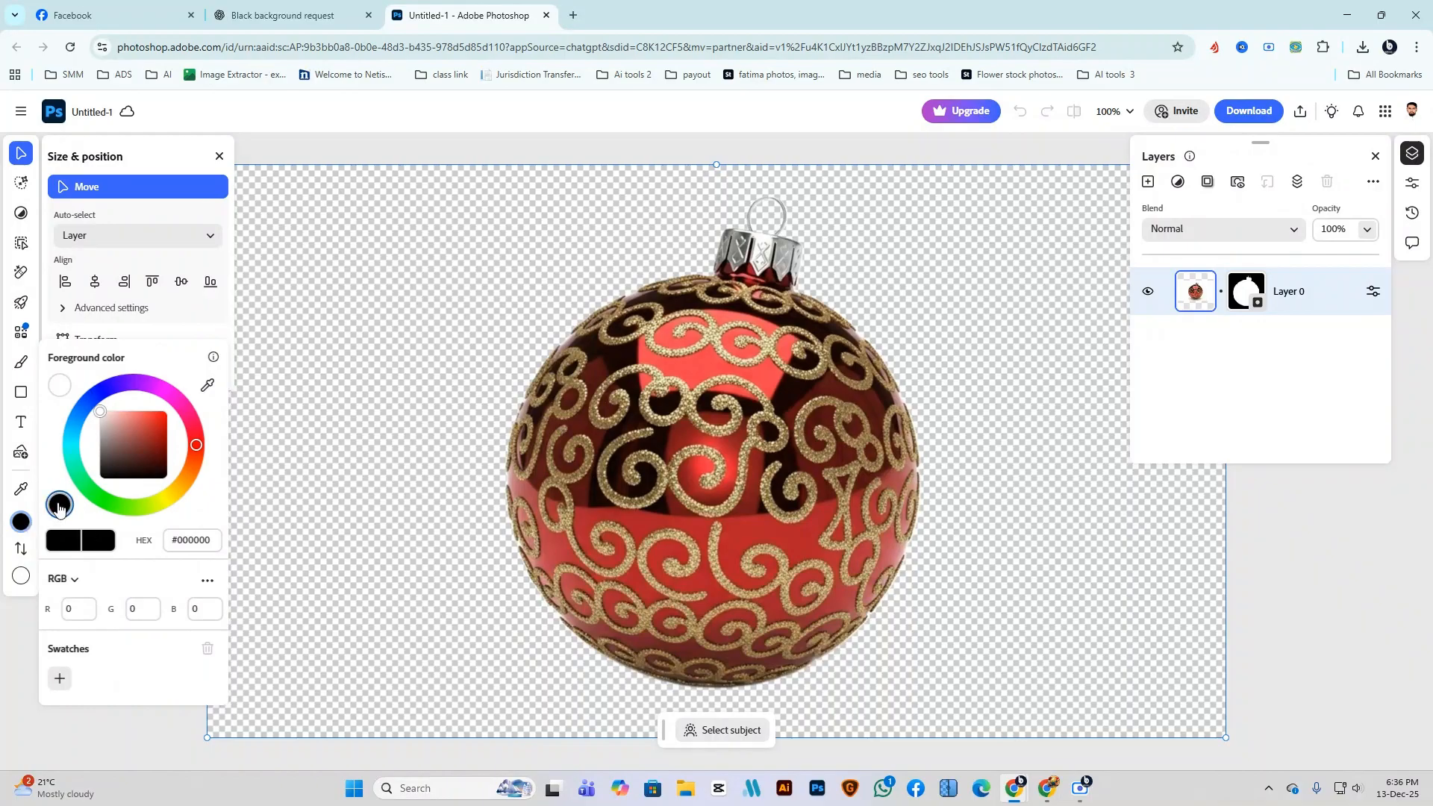
click(347, 383)
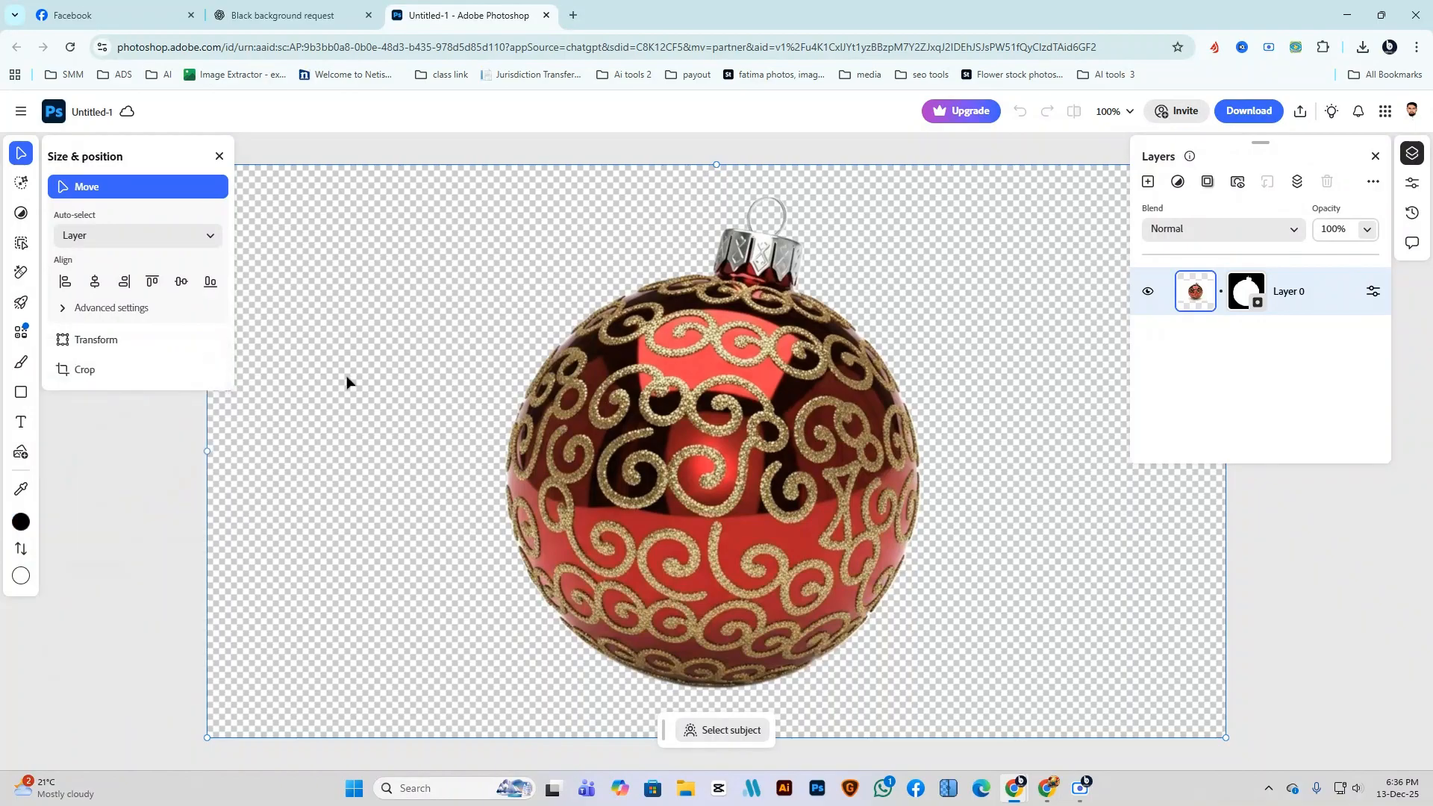
click(219, 156)
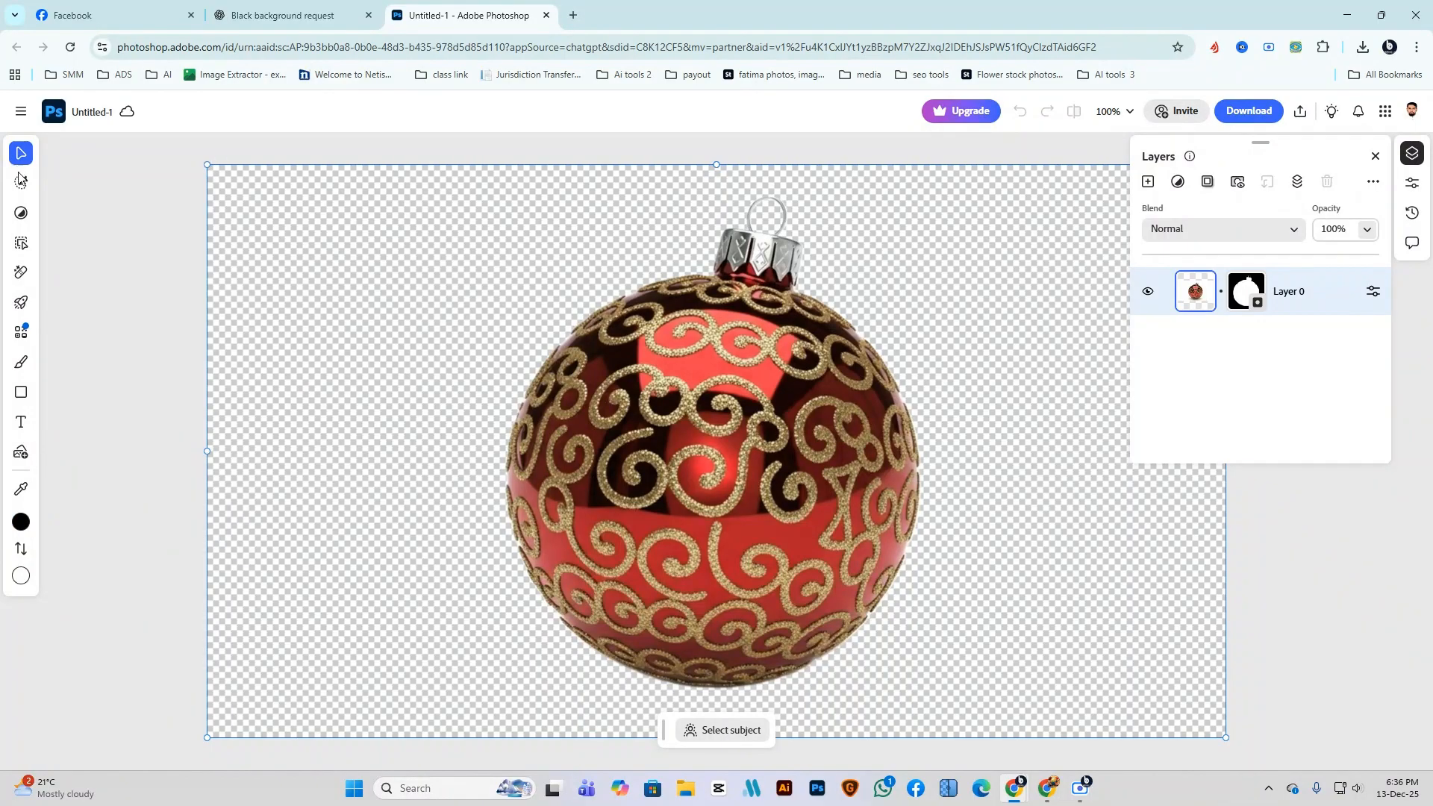
mouse_move(20, 179)
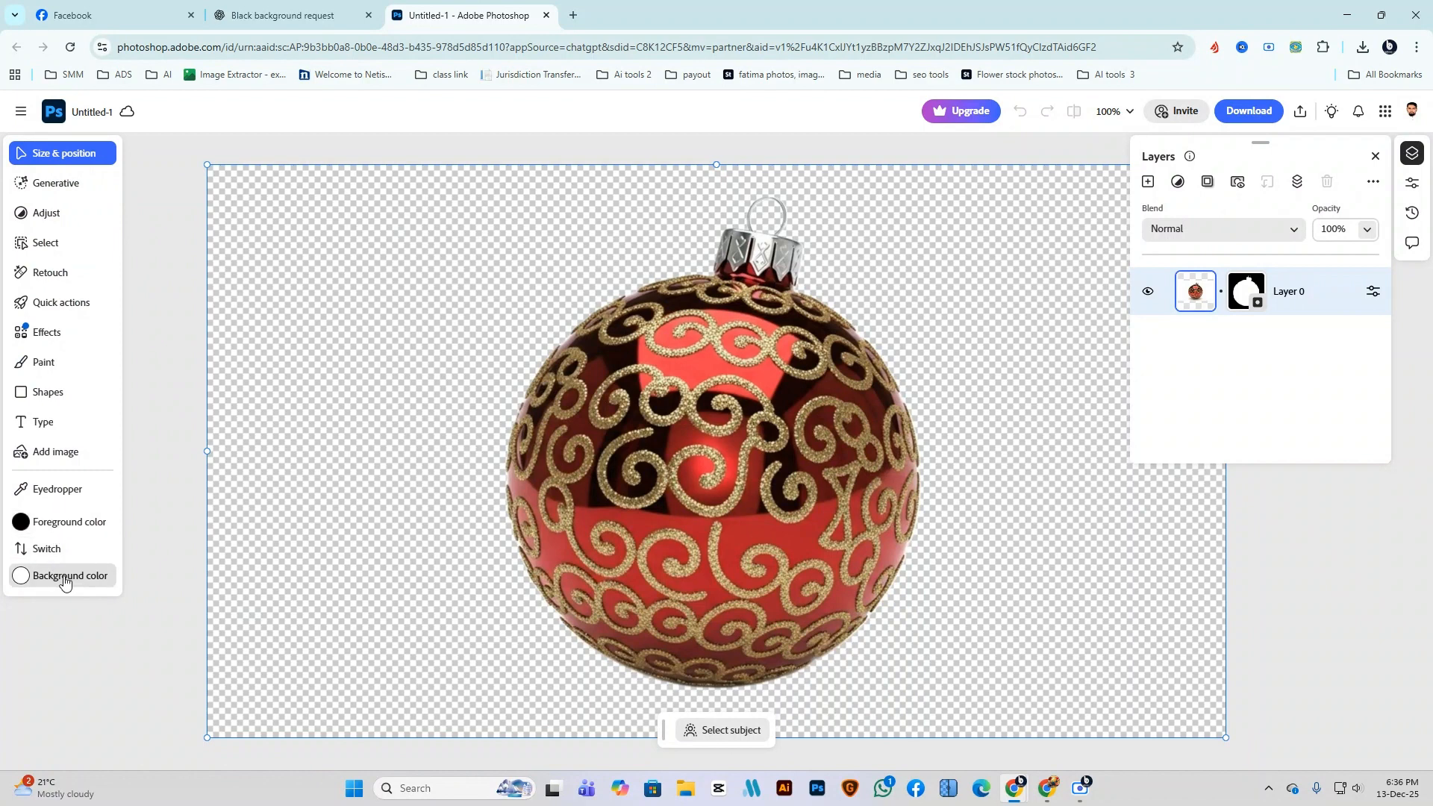
click(66, 578)
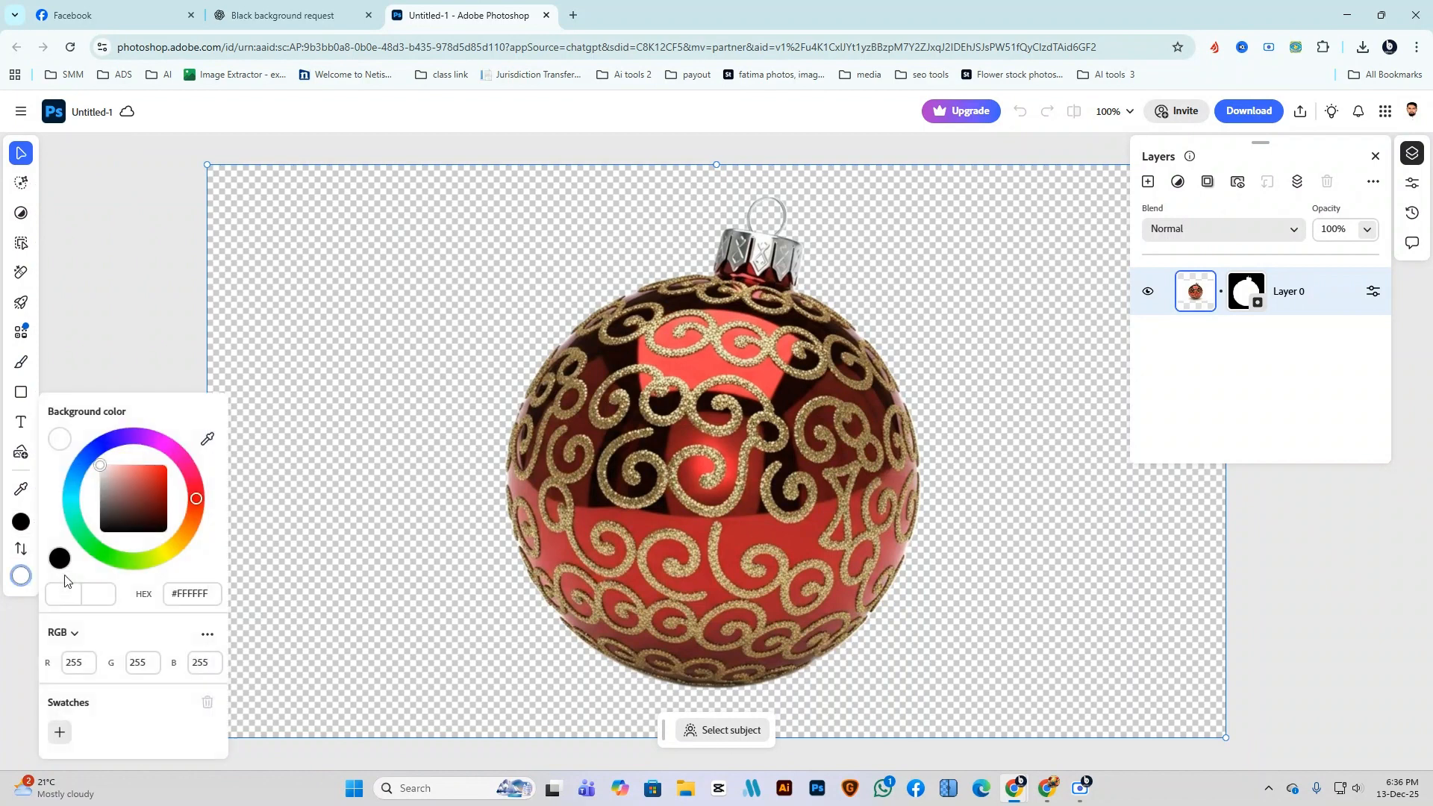
click(105, 522)
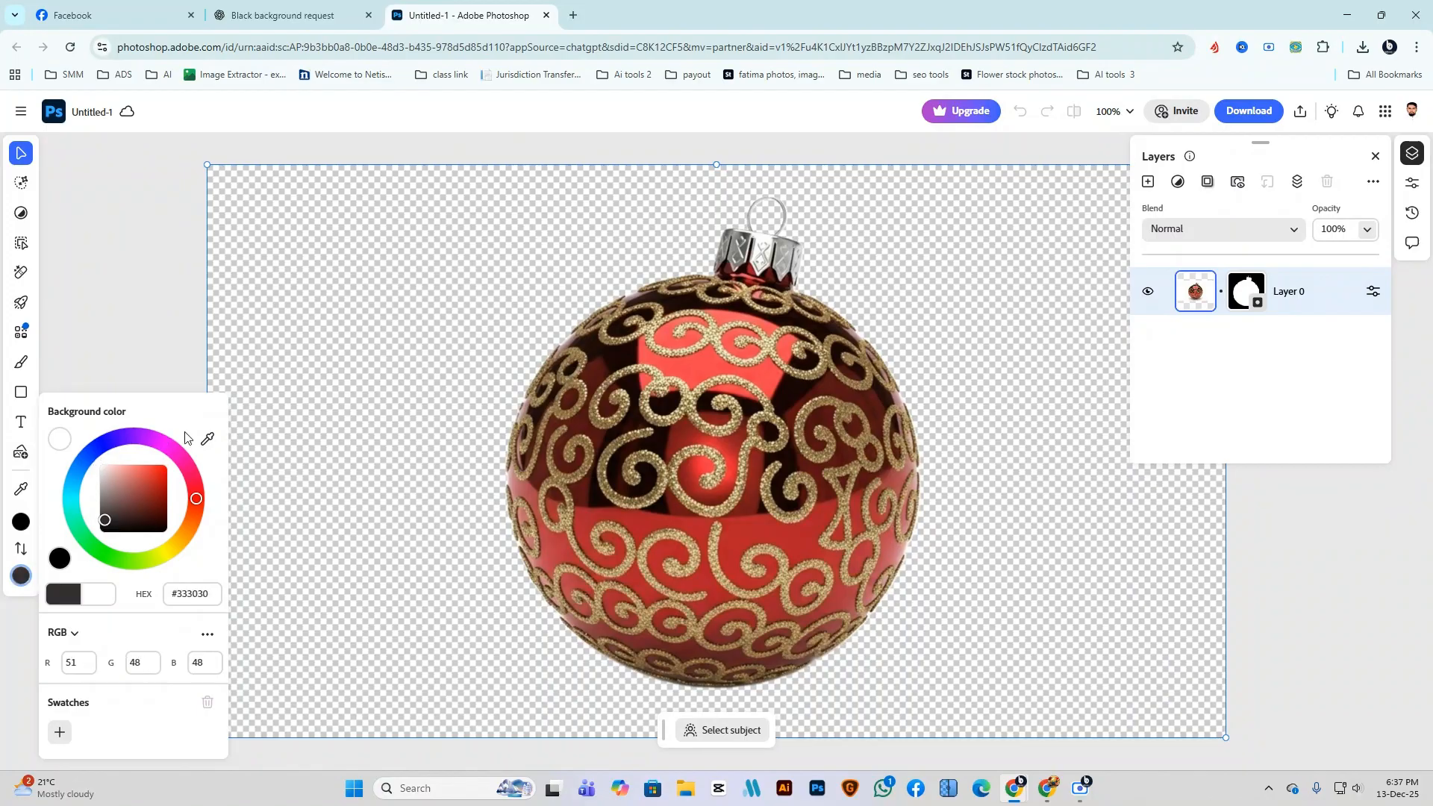
click(310, 393)
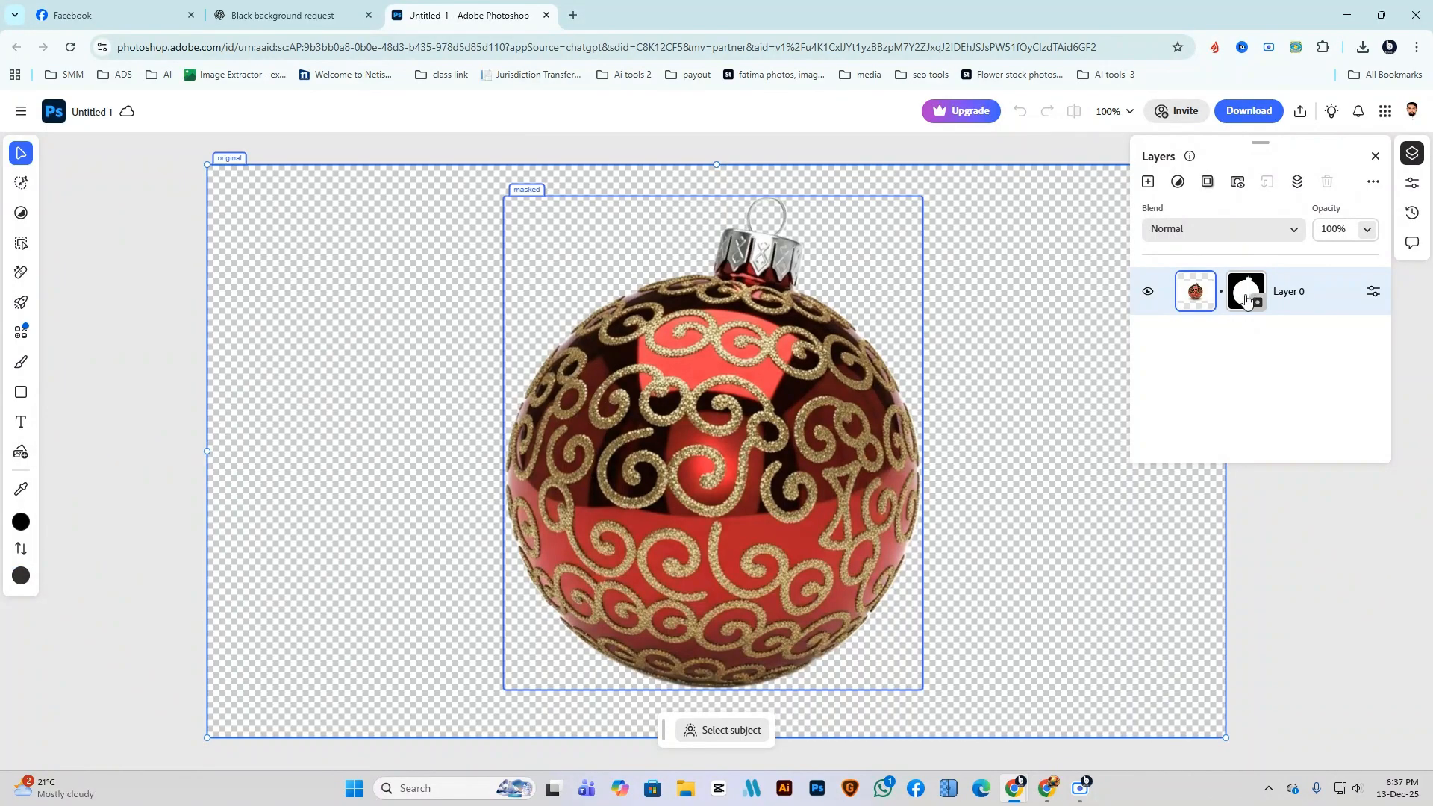
Add a Brightness/contrast adjustment layer above the ornament's Layer 0.
click(1178, 183)
click(1239, 243)
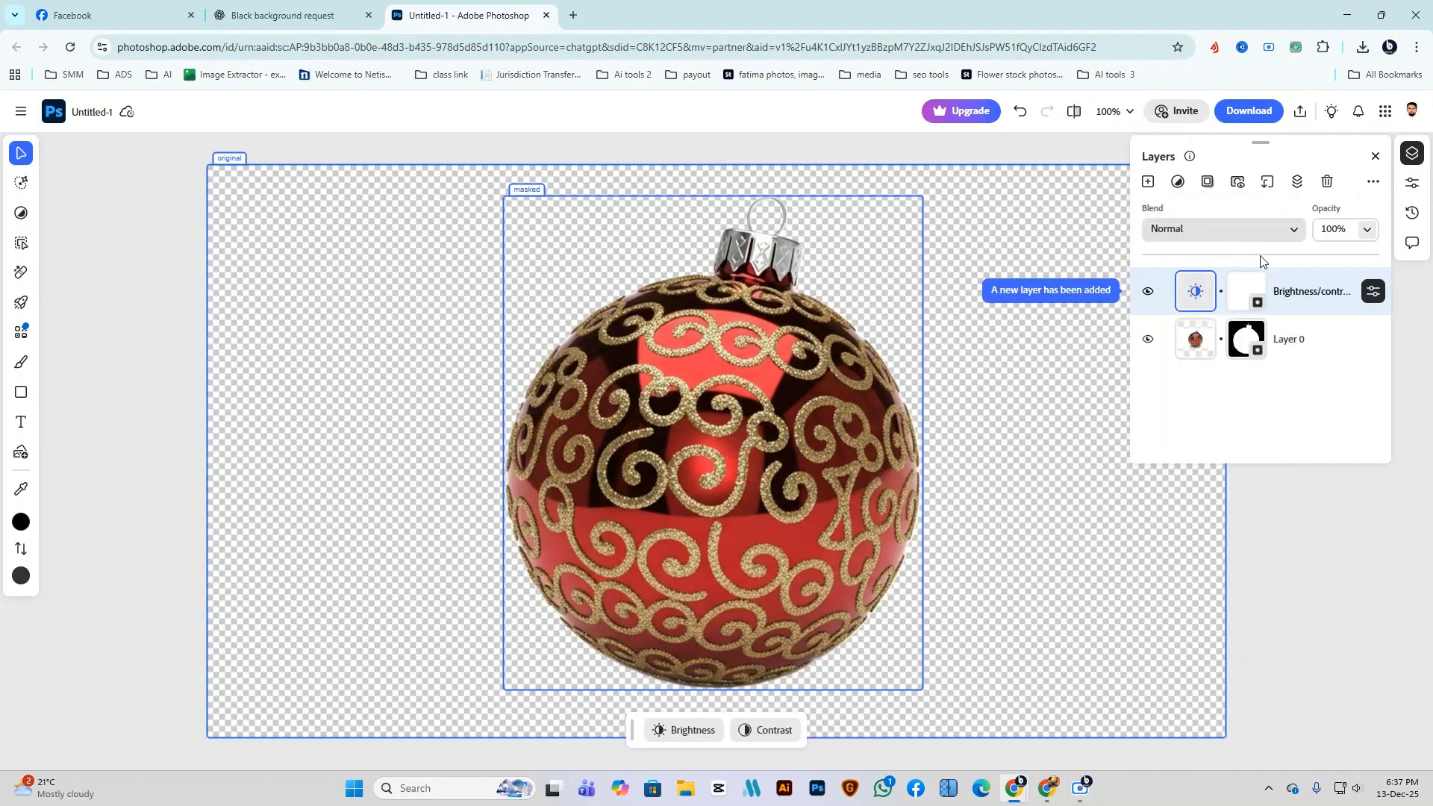
double_click(1250, 297)
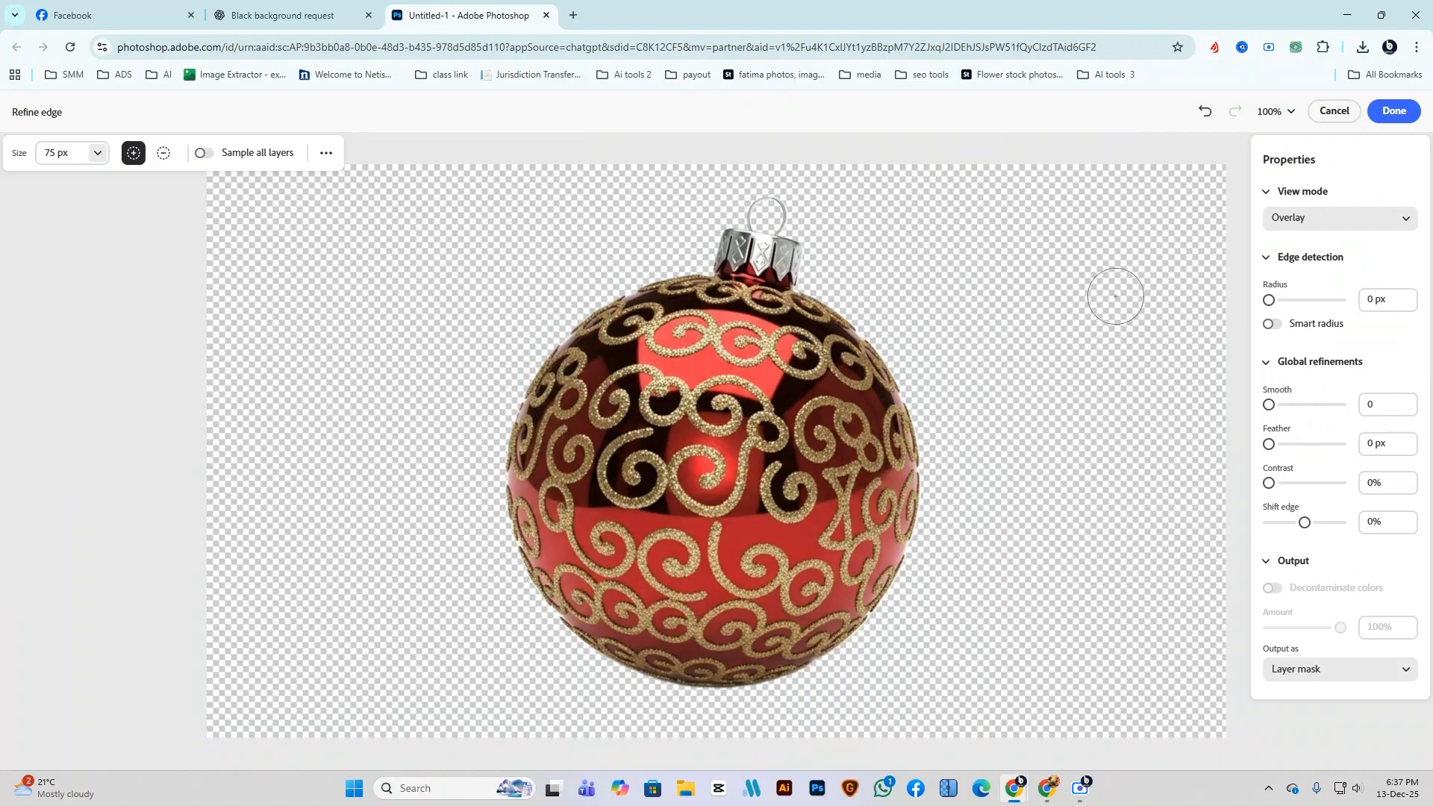
click(1272, 194)
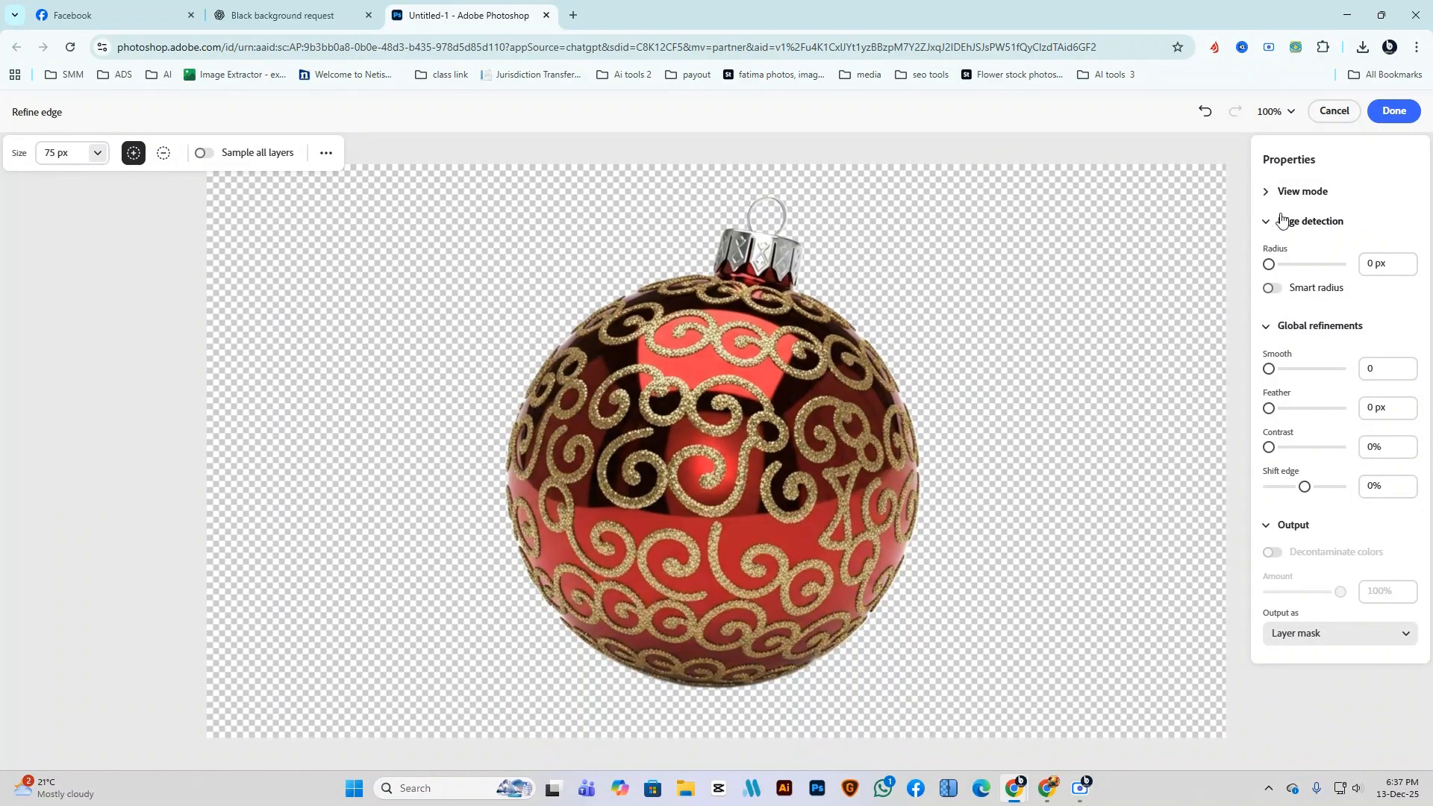
click(1270, 194)
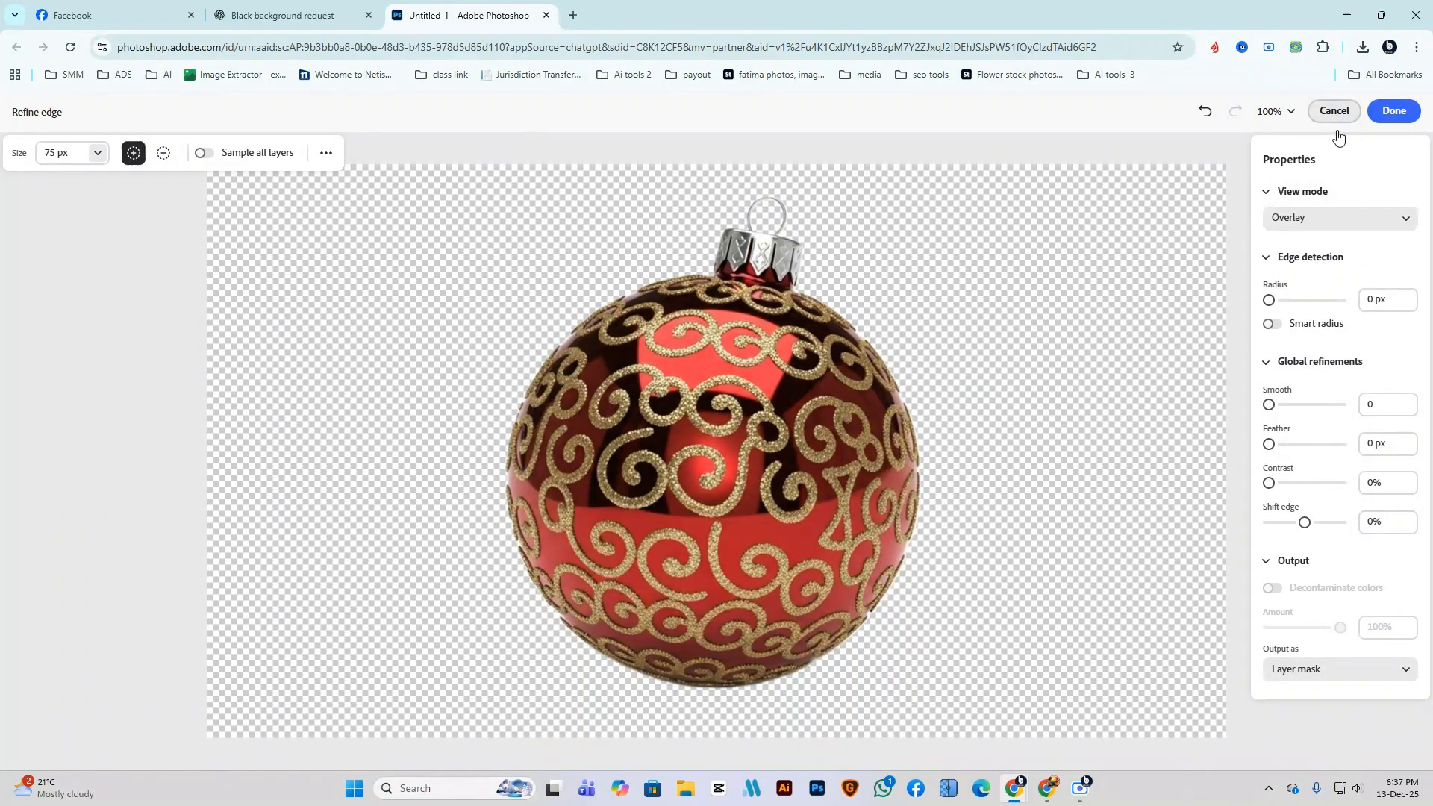
click(1339, 118)
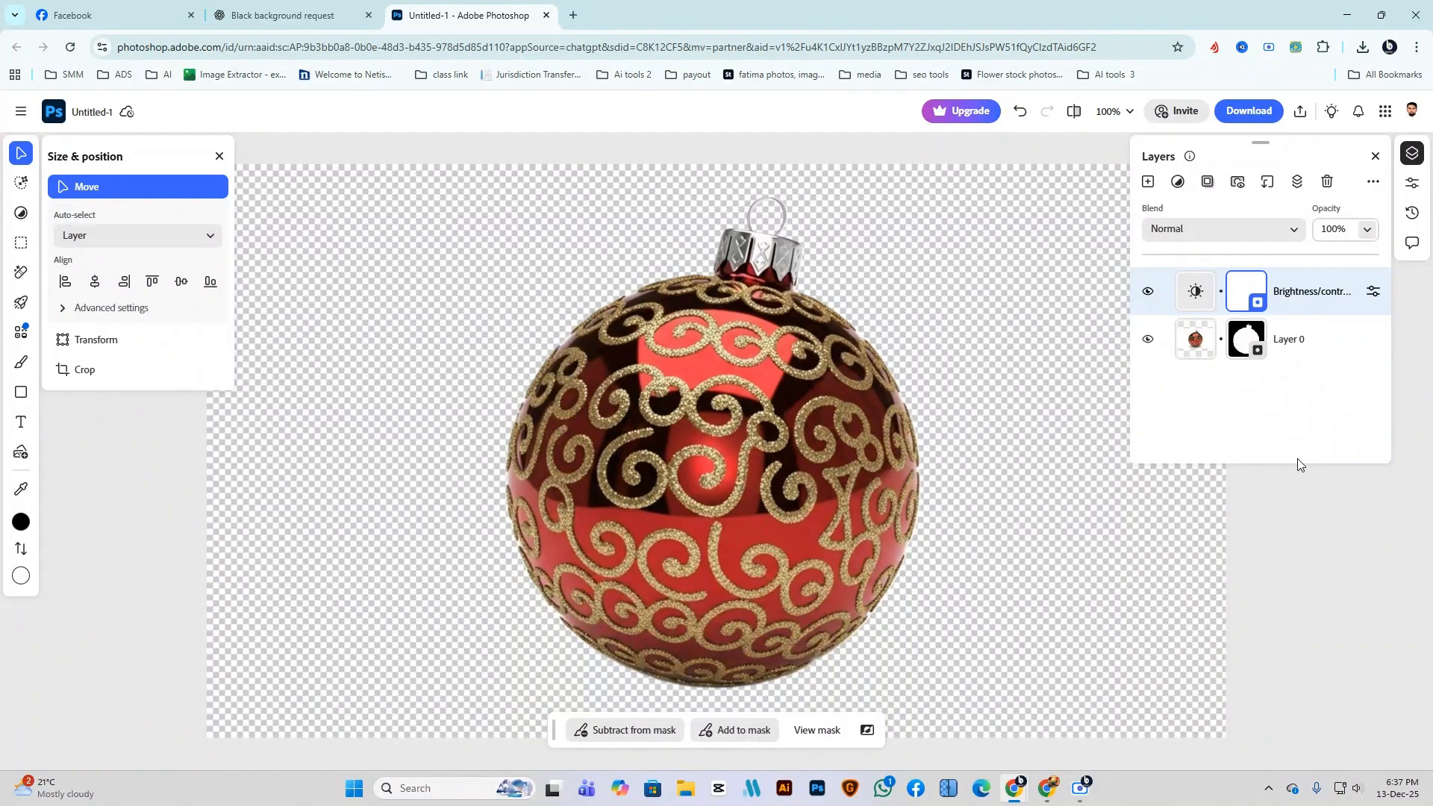
Add a new empty layer and place it beneath the ornament's Layer 0.
click(1324, 341)
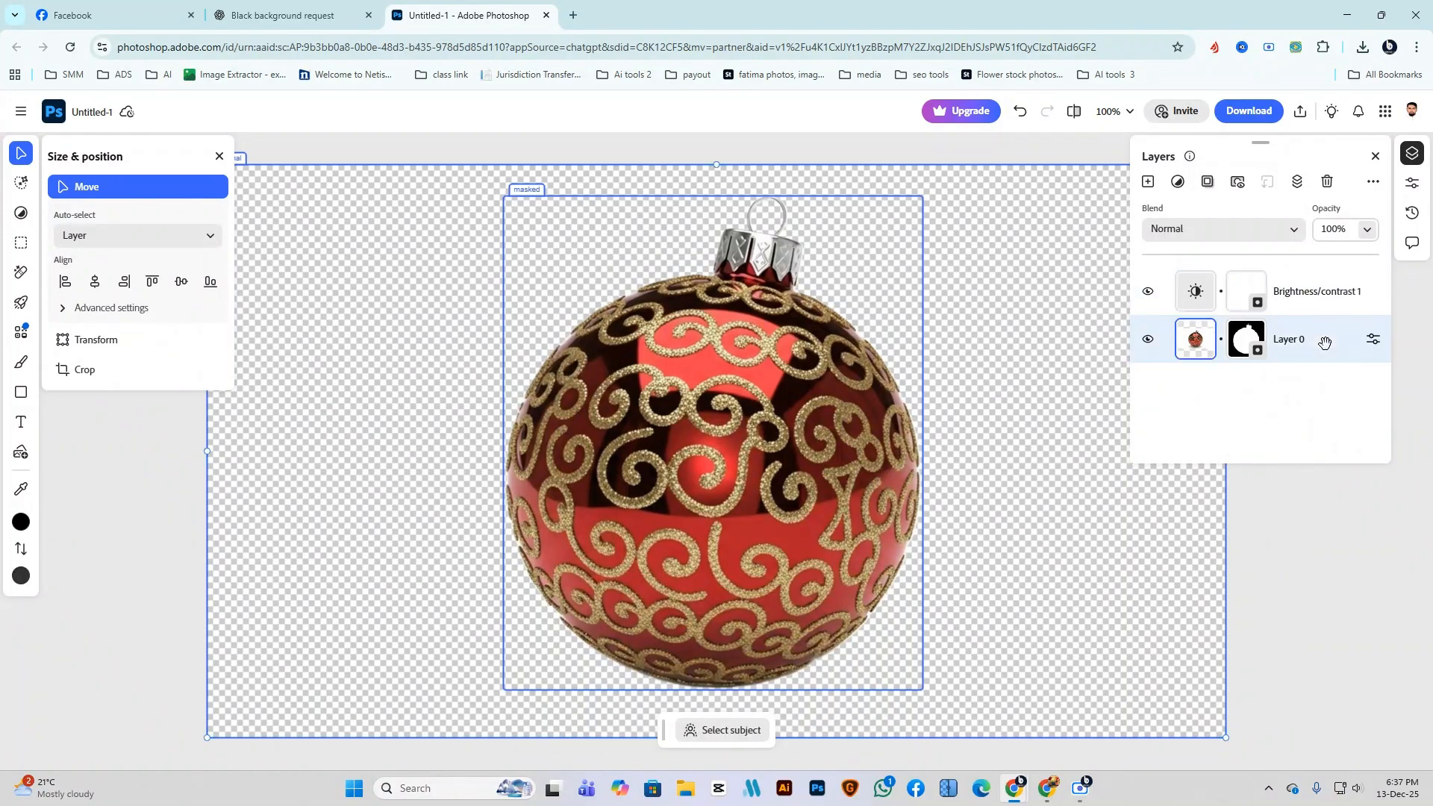
click(1149, 188)
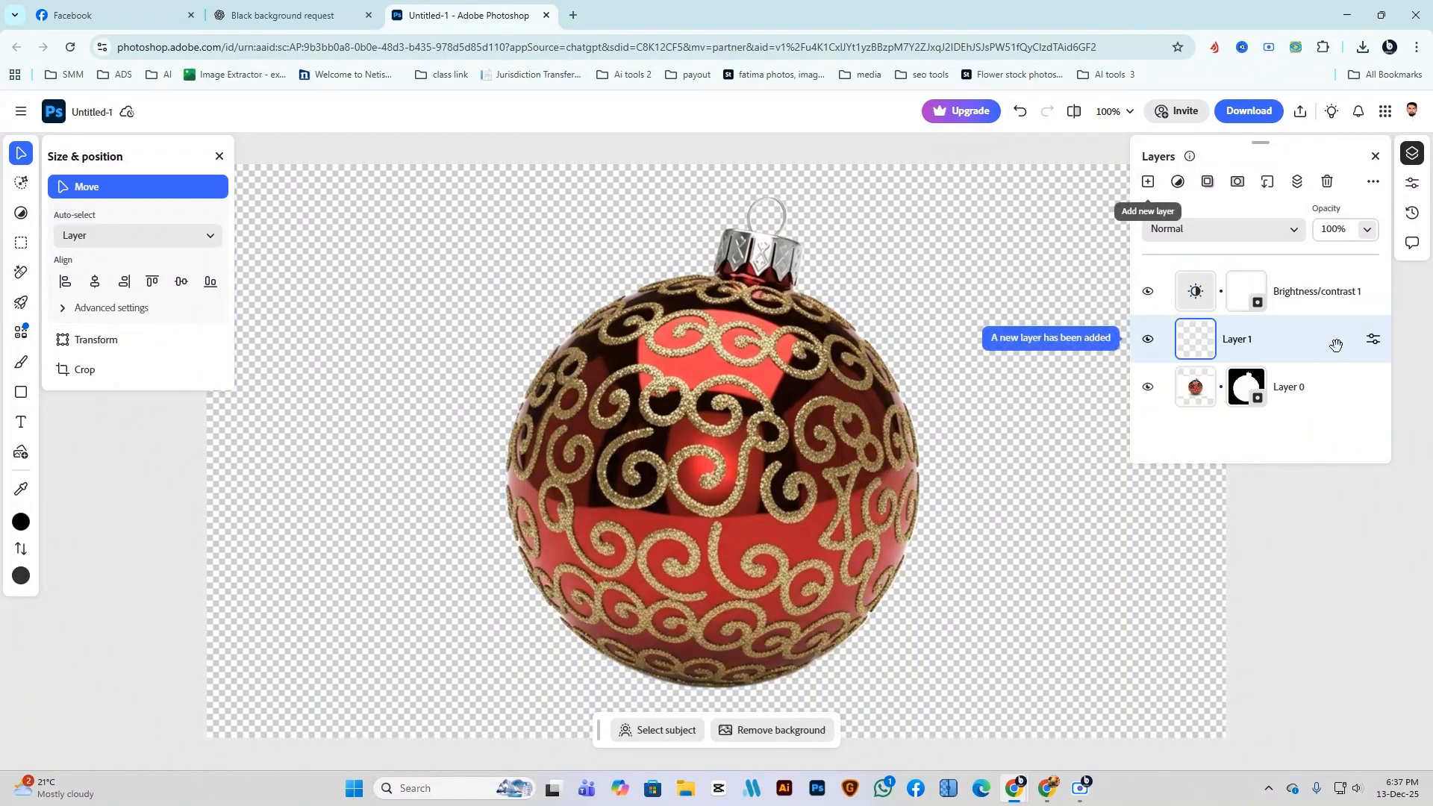
drag(1336, 352, 1257, 370)
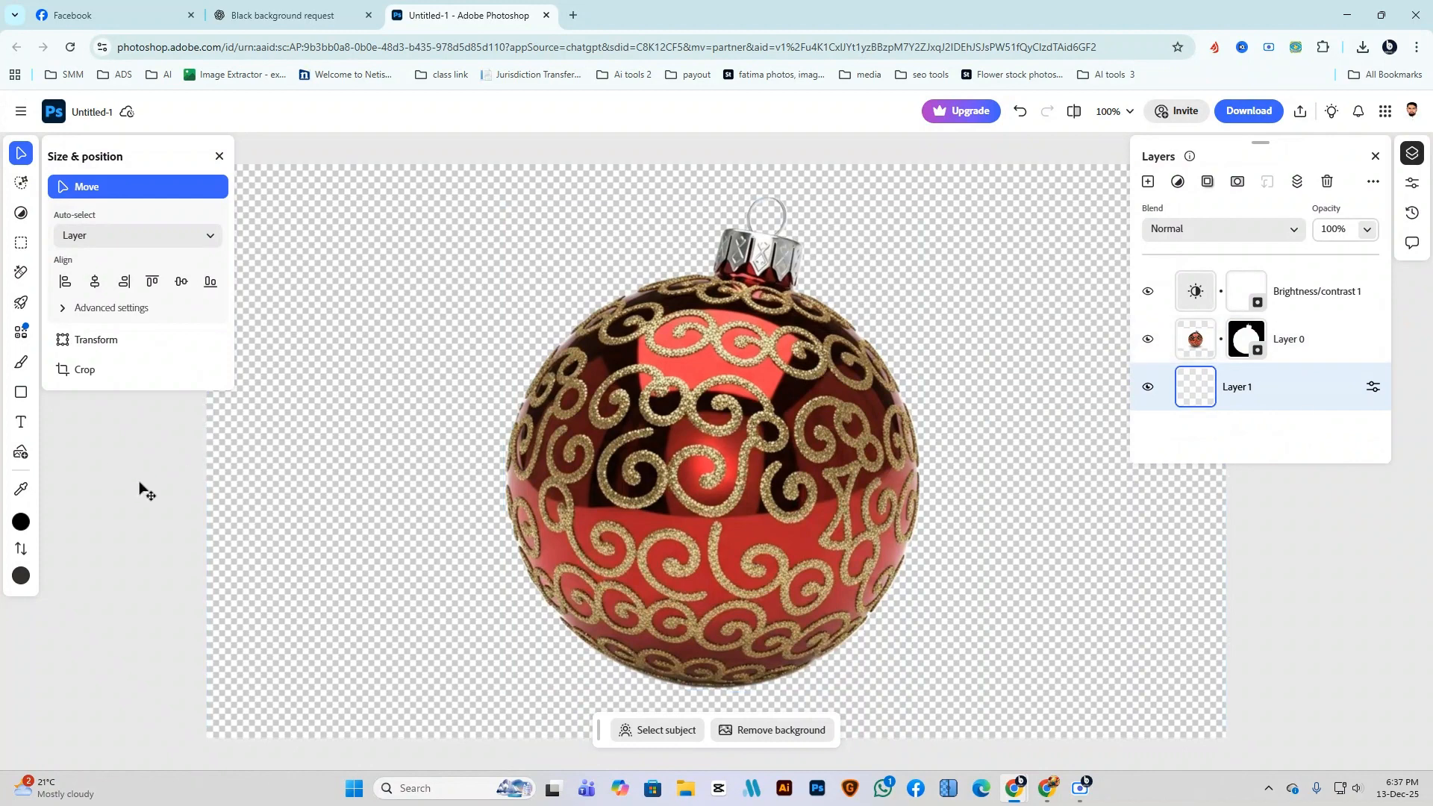
Fill the new bottom layer with the dark gray background color and refill it with the black foreground color.
key(alt+BackSpace)
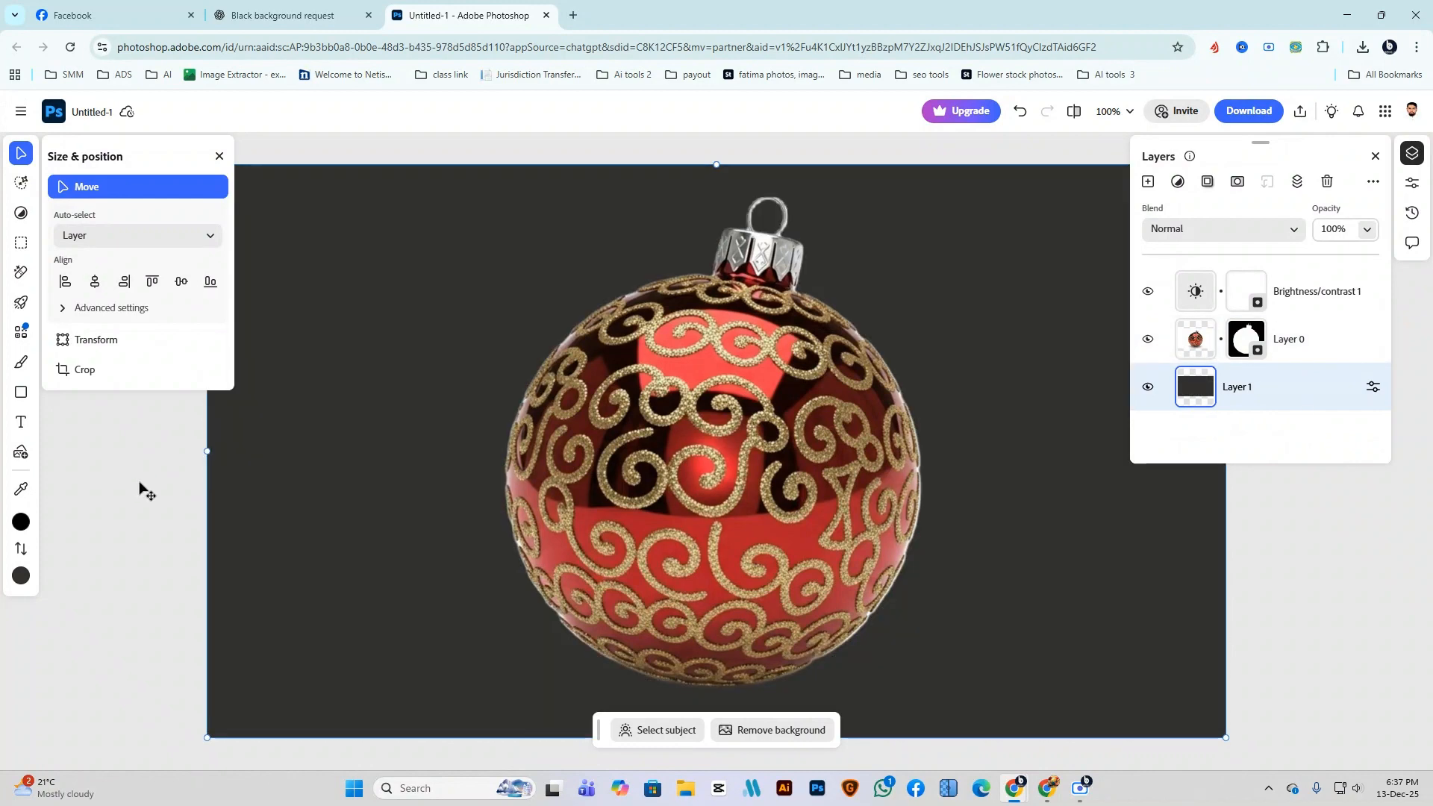
click(220, 156)
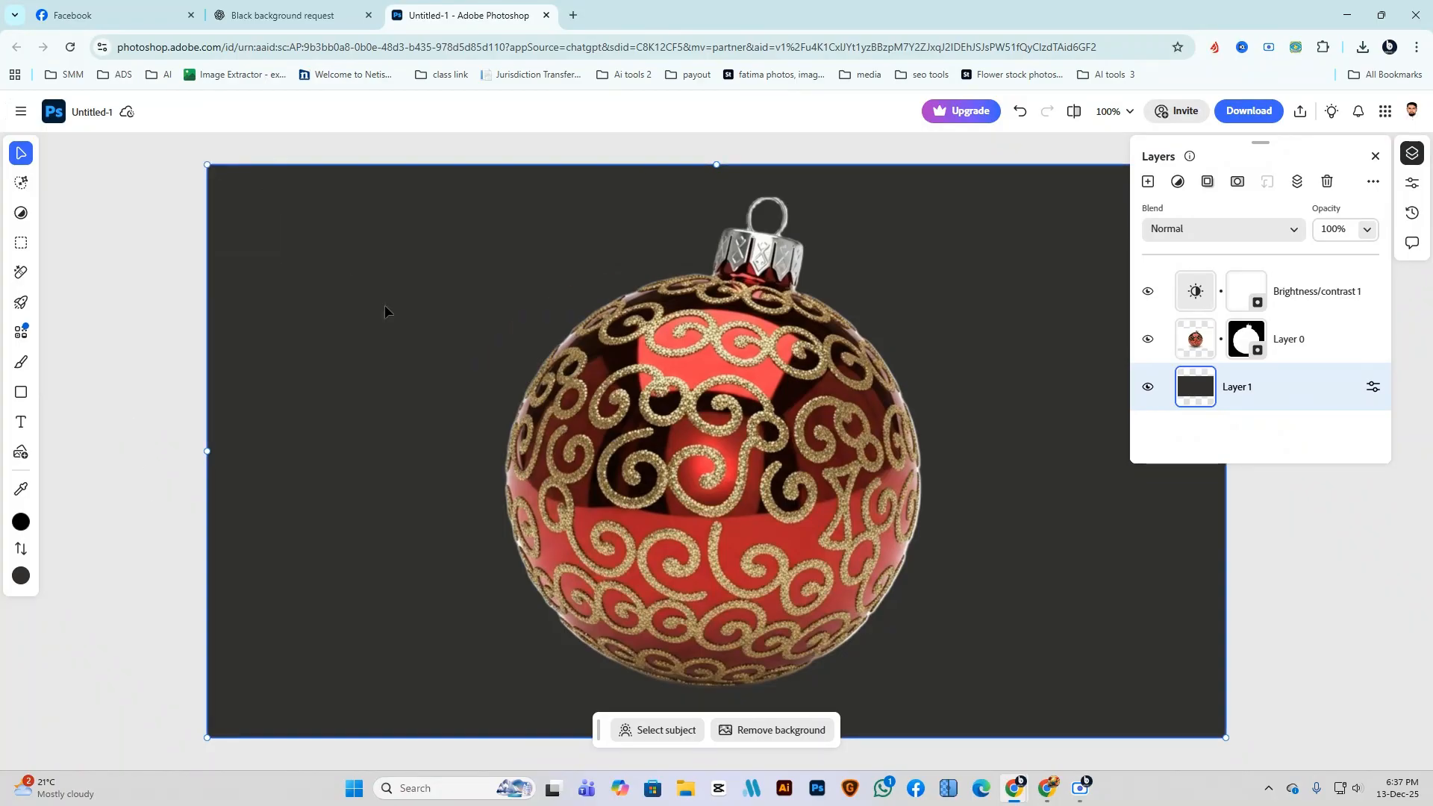
key(alt+BackSpace)
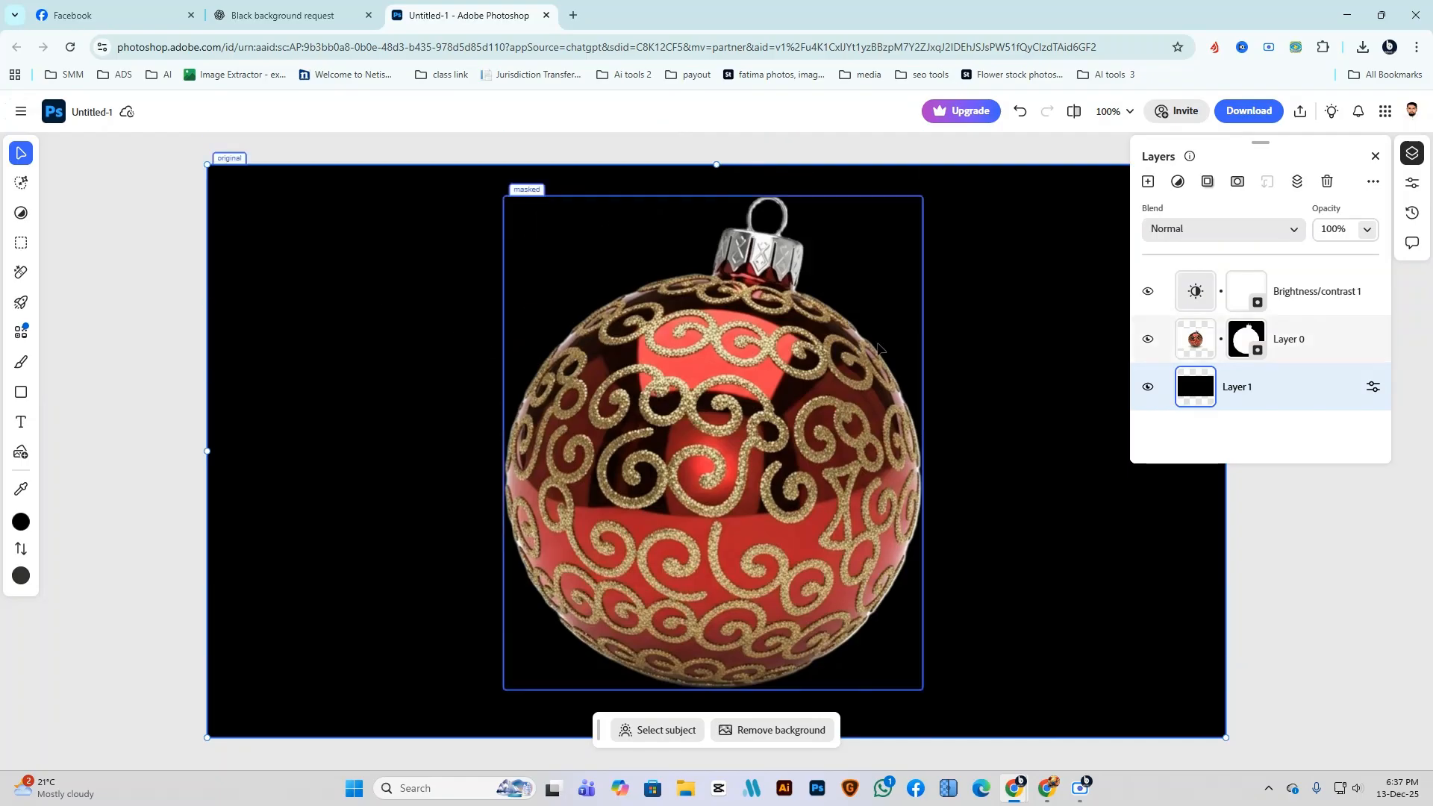
Move the ornament layer slightly down and to the right on the canvas, to about X 42, Y 31.
click(740, 461)
drag(740, 461, 768, 488)
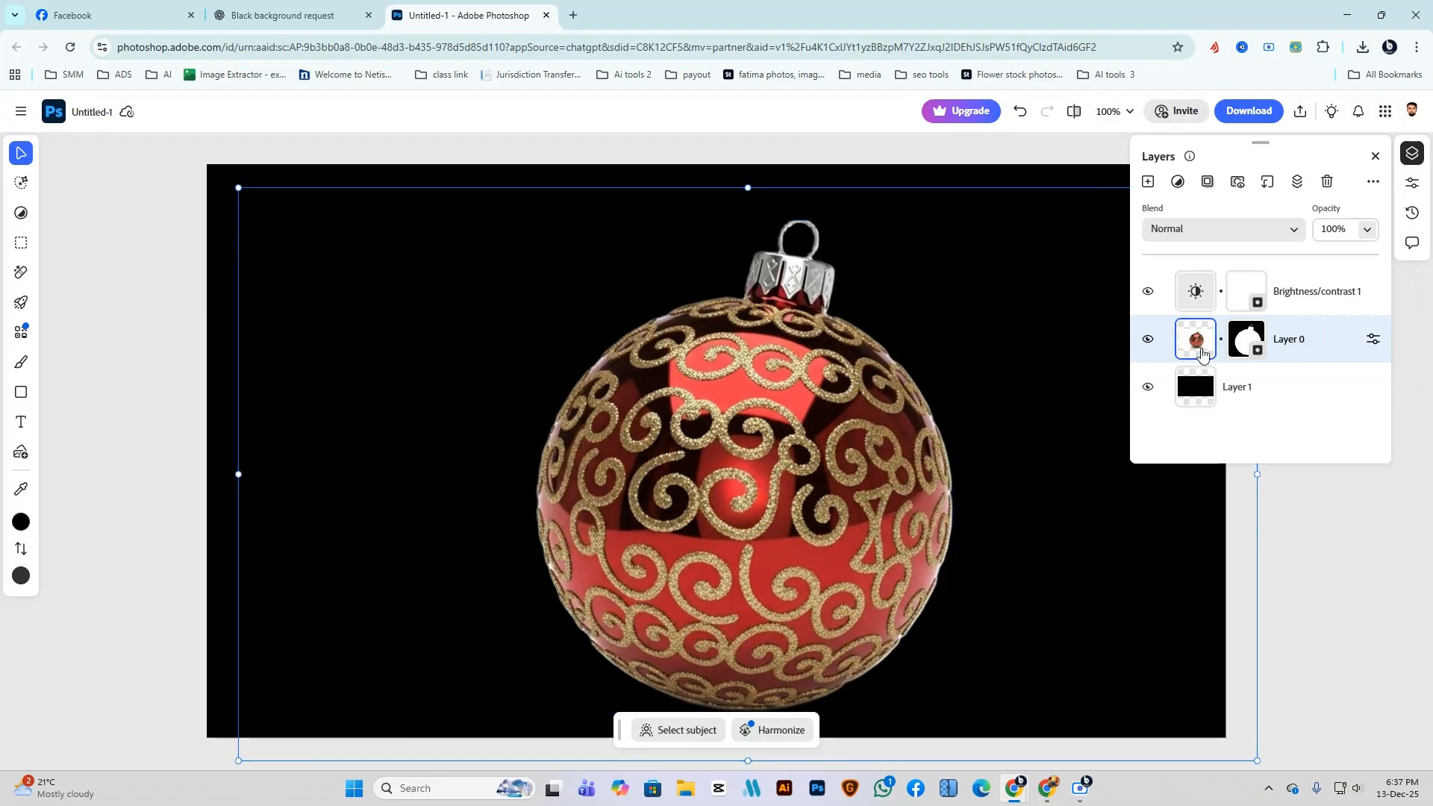
Flip the ornament layer vertically and horizontally using its dimension properties, and flip it vertically back upright.
click(1372, 339)
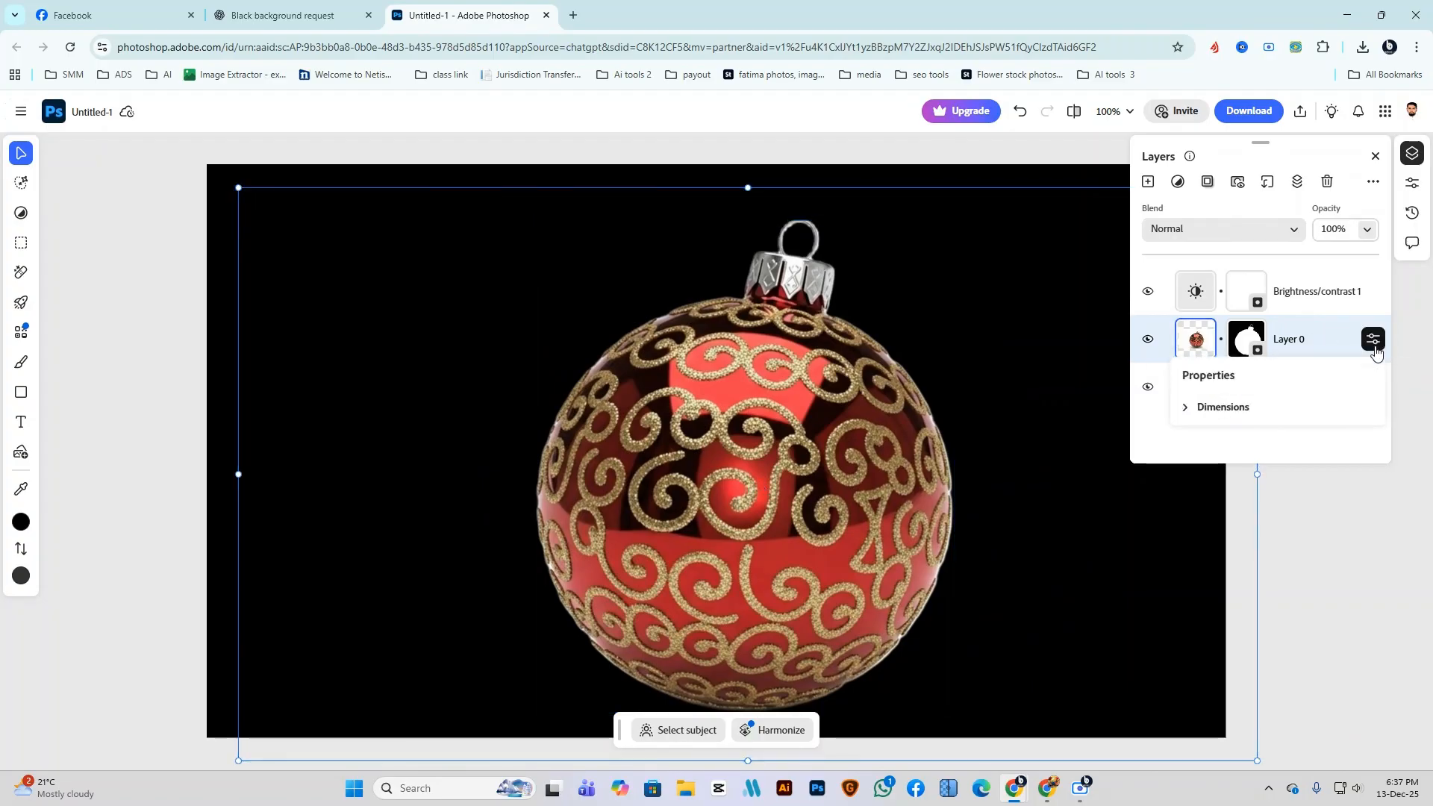
click(1239, 424)
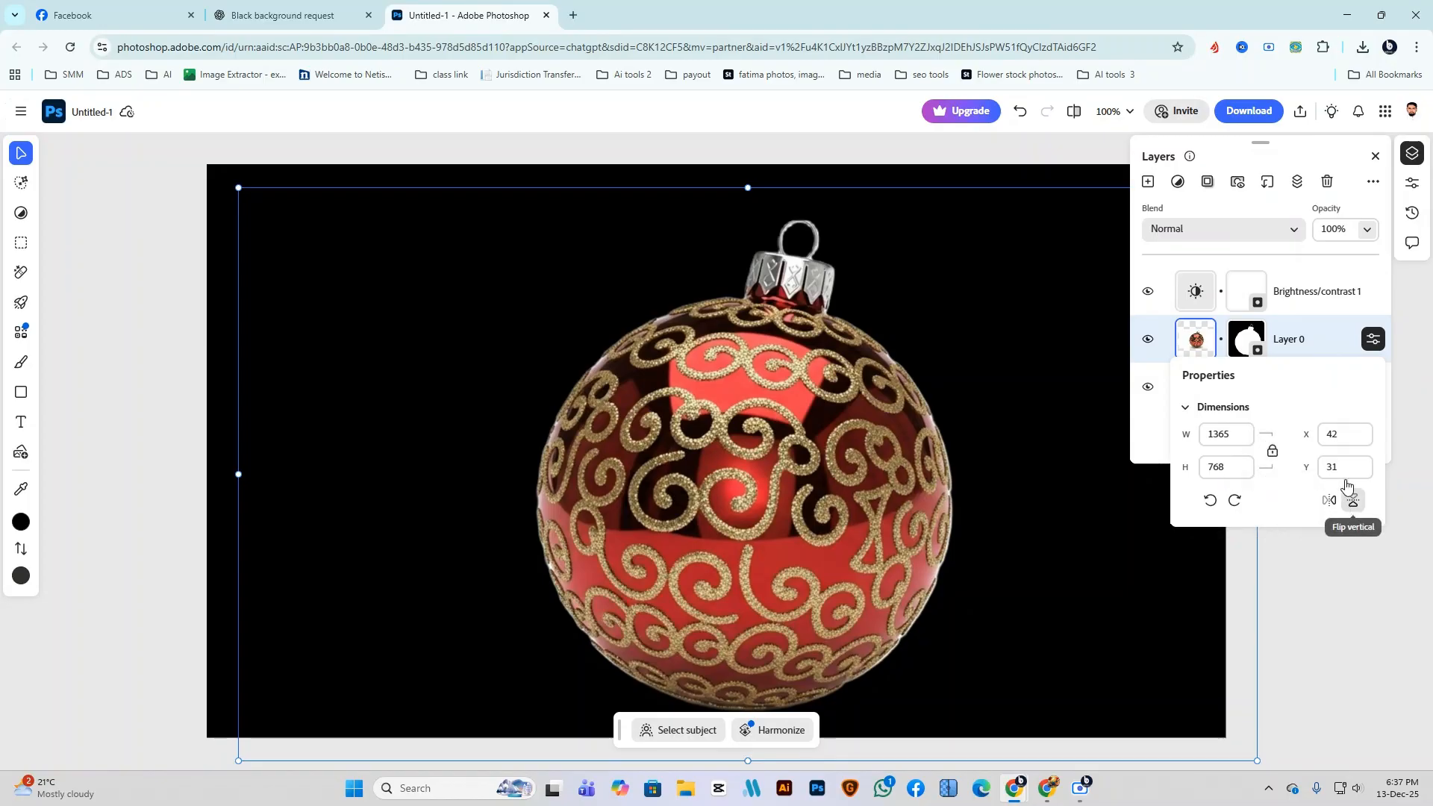
click(1352, 501)
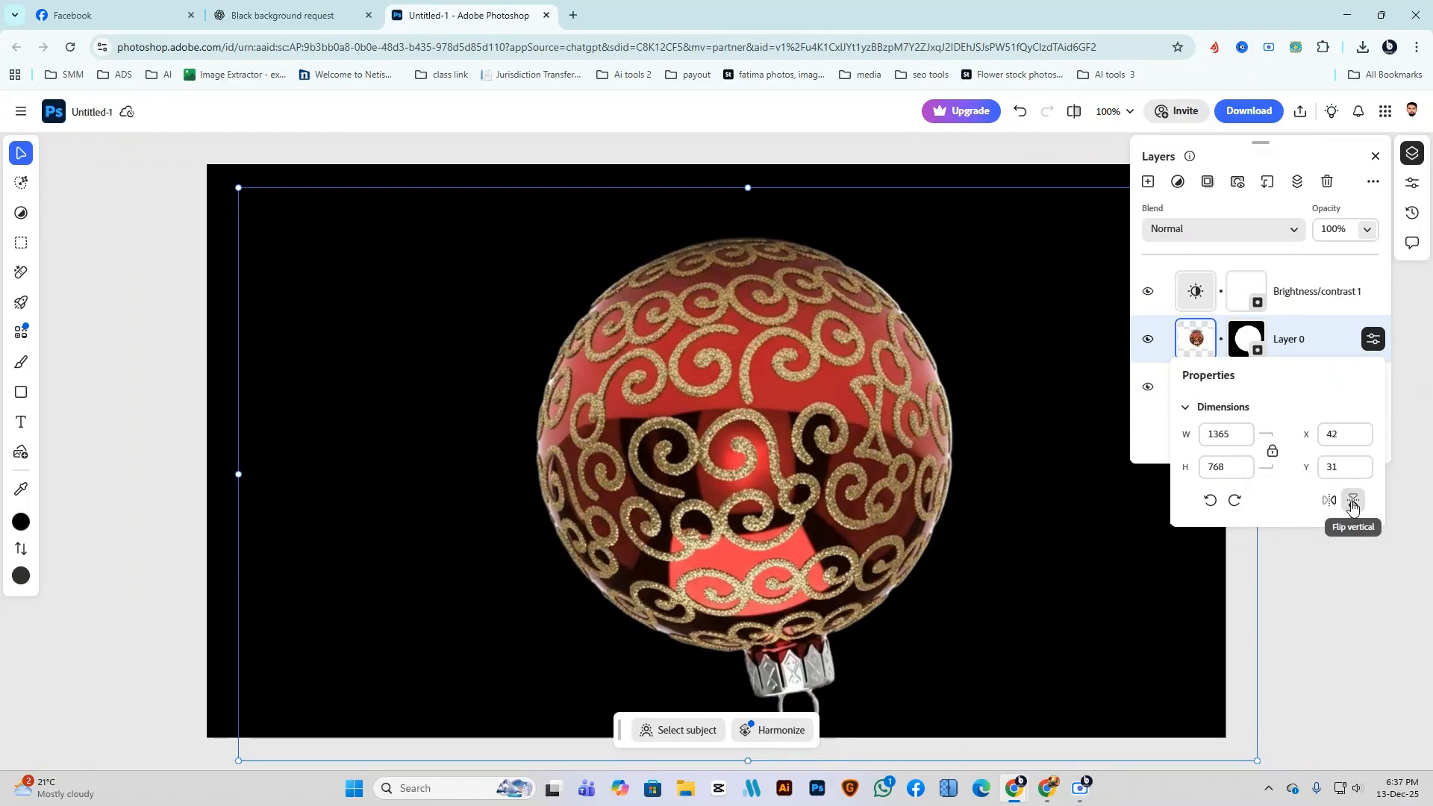
click(1328, 501)
click(1352, 502)
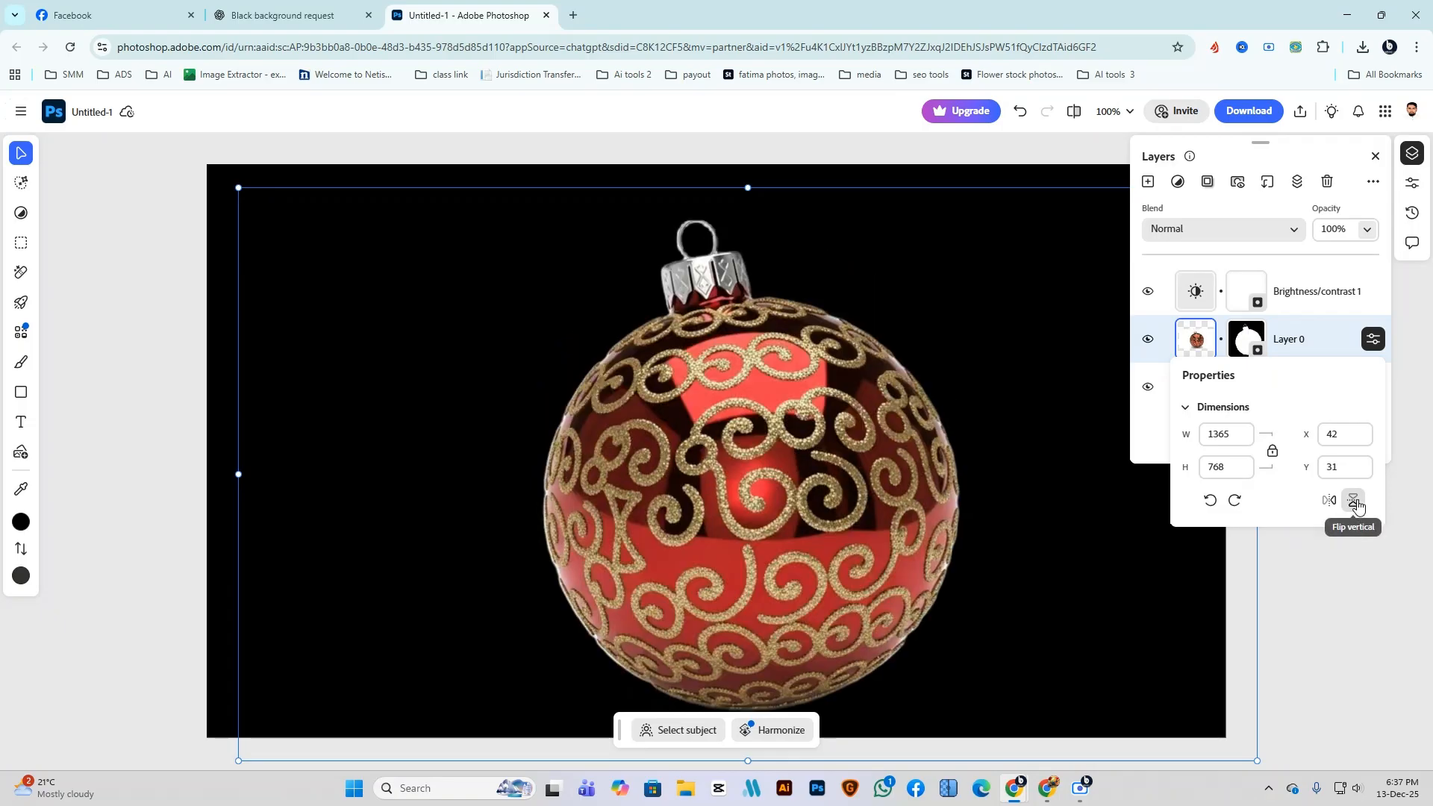
Flip the ornament layer horizontally and flip it back, closing its dimension properties.
click(1329, 503)
click(1329, 502)
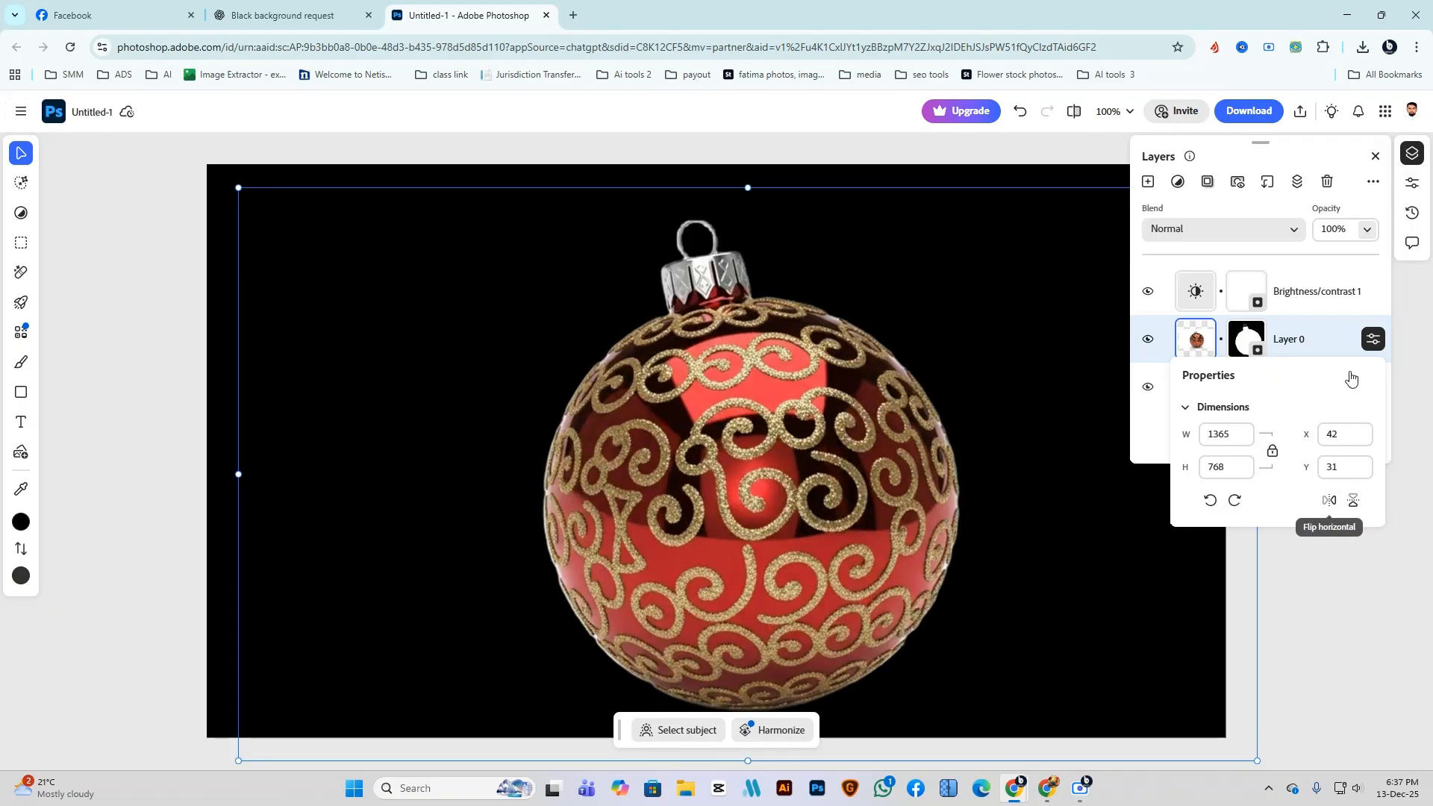
click(1373, 339)
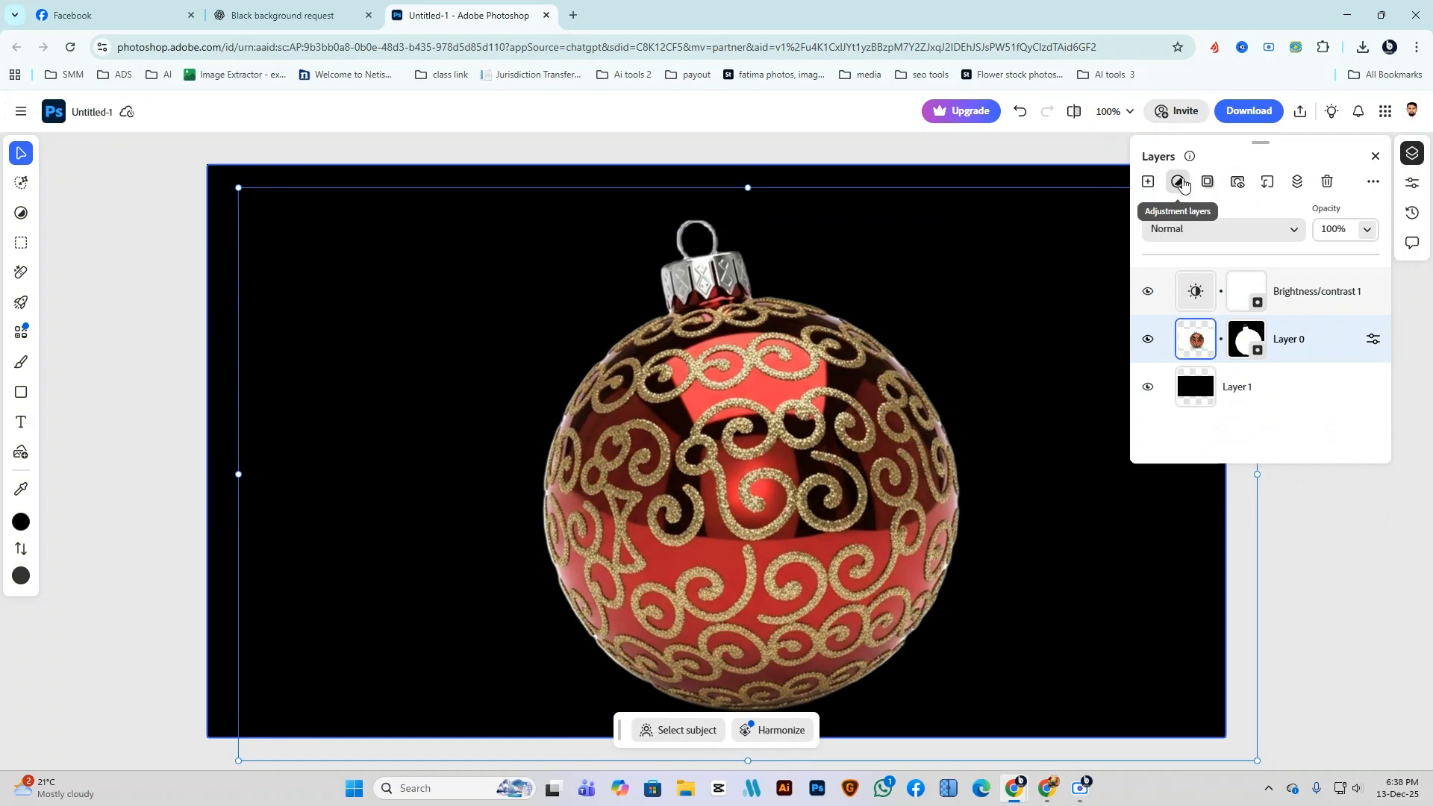
Add a Hue/saturation adjustment above the ornament layer with hue -26 and saturation 71, and clip it to that layer.
click(1179, 183)
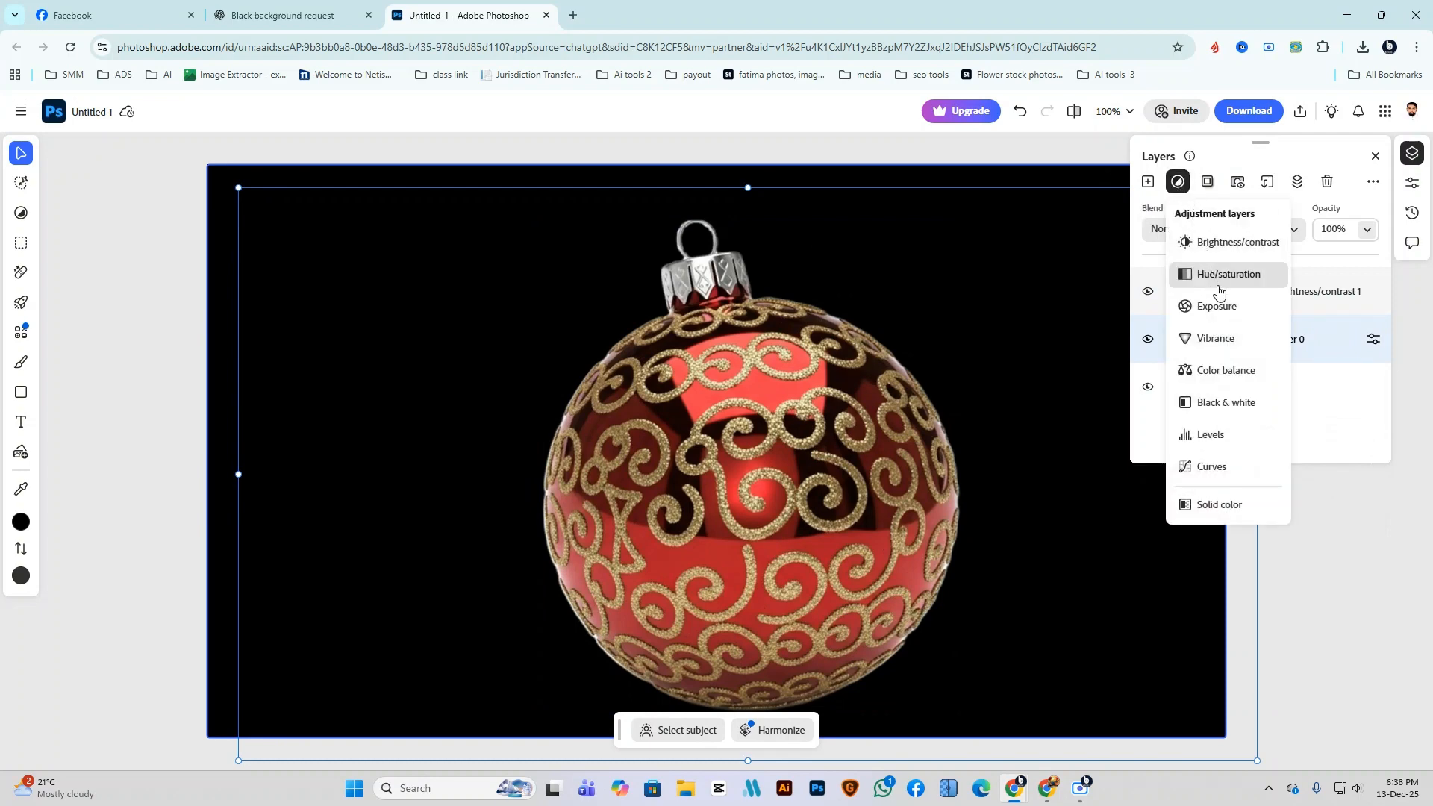
click(1236, 274)
drag(1238, 483, 1274, 521)
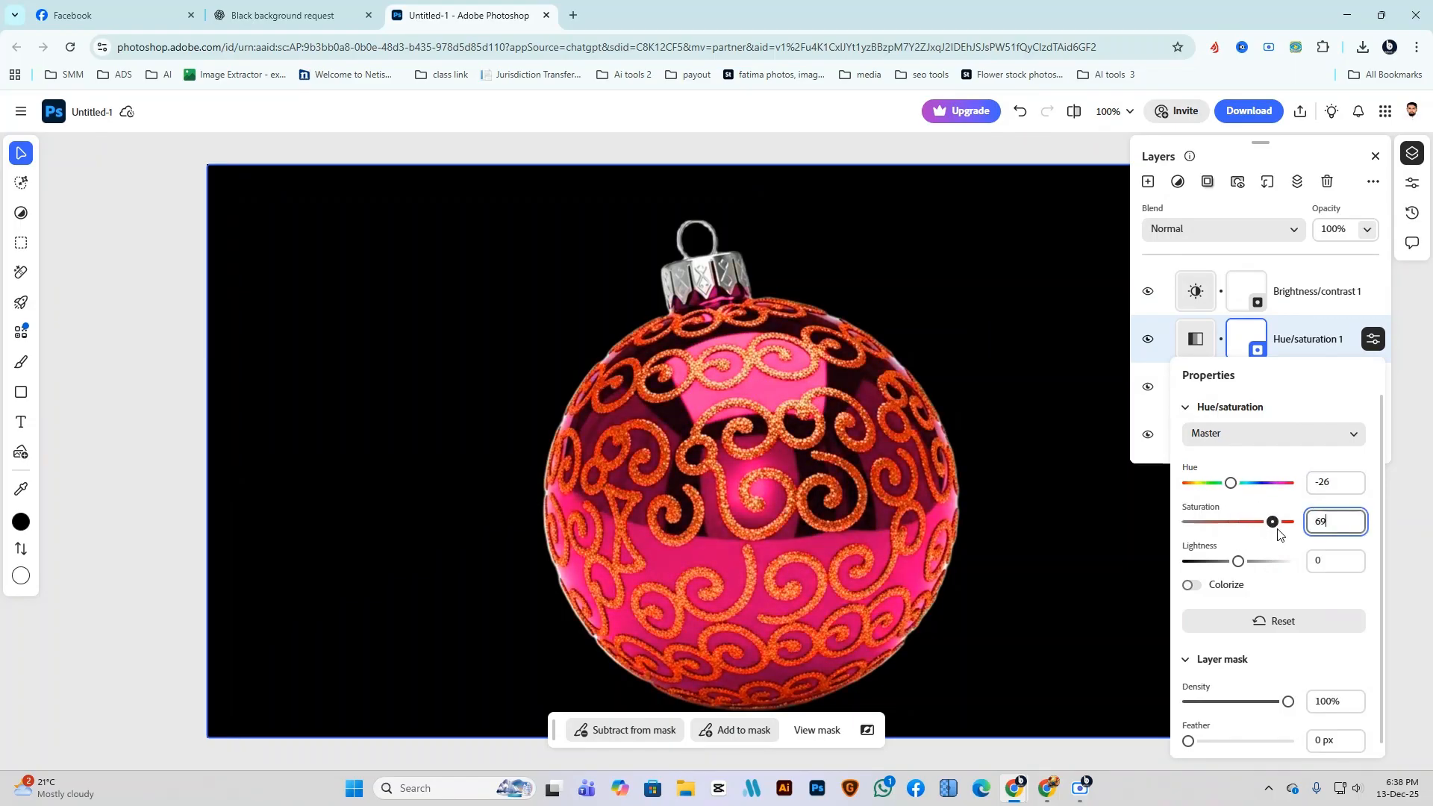
mouse_move(1243, 569)
mouse_down()
mouse_move(1224, 570)
mouse_move(1261, 570)
mouse_move(1238, 572)
mouse_up()
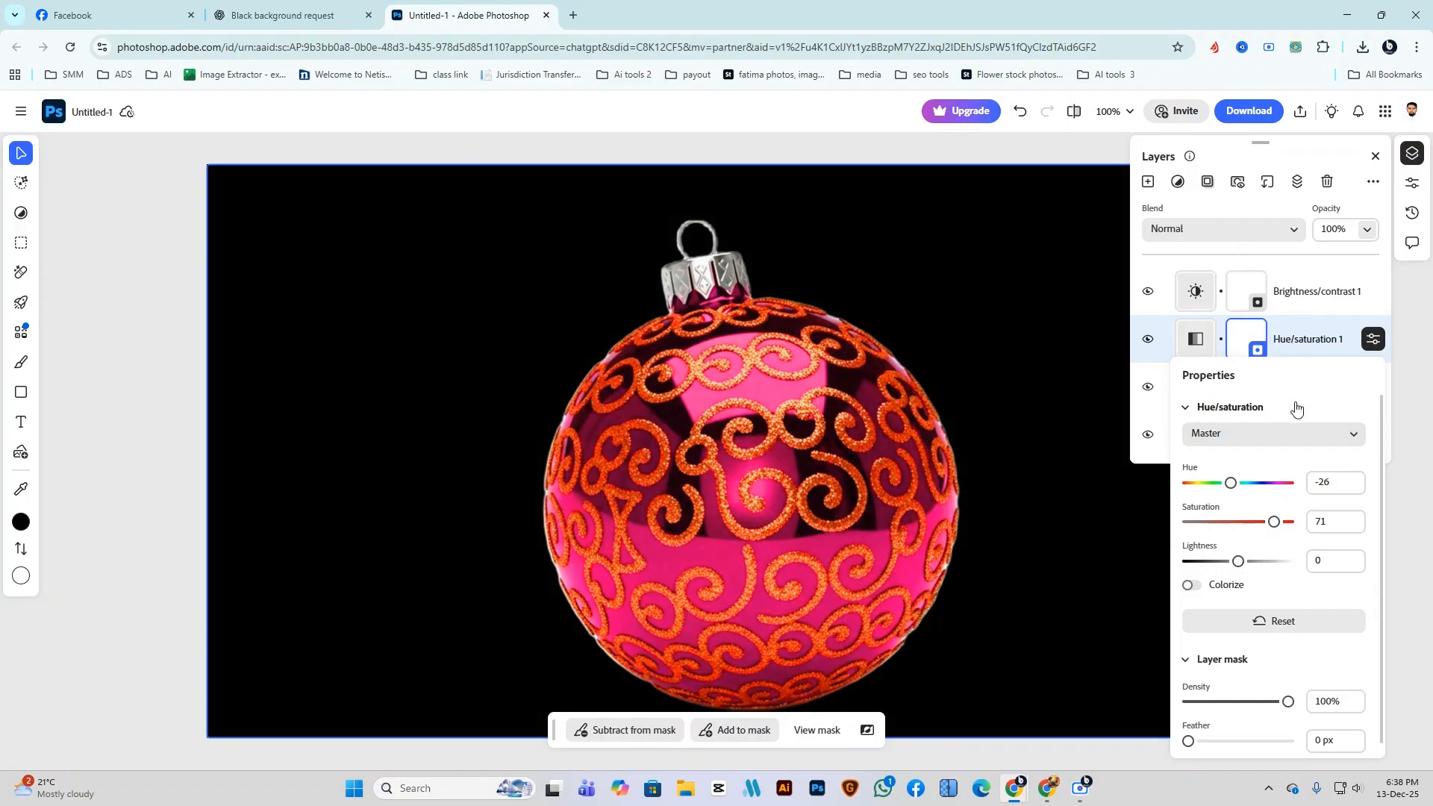
click(1309, 340)
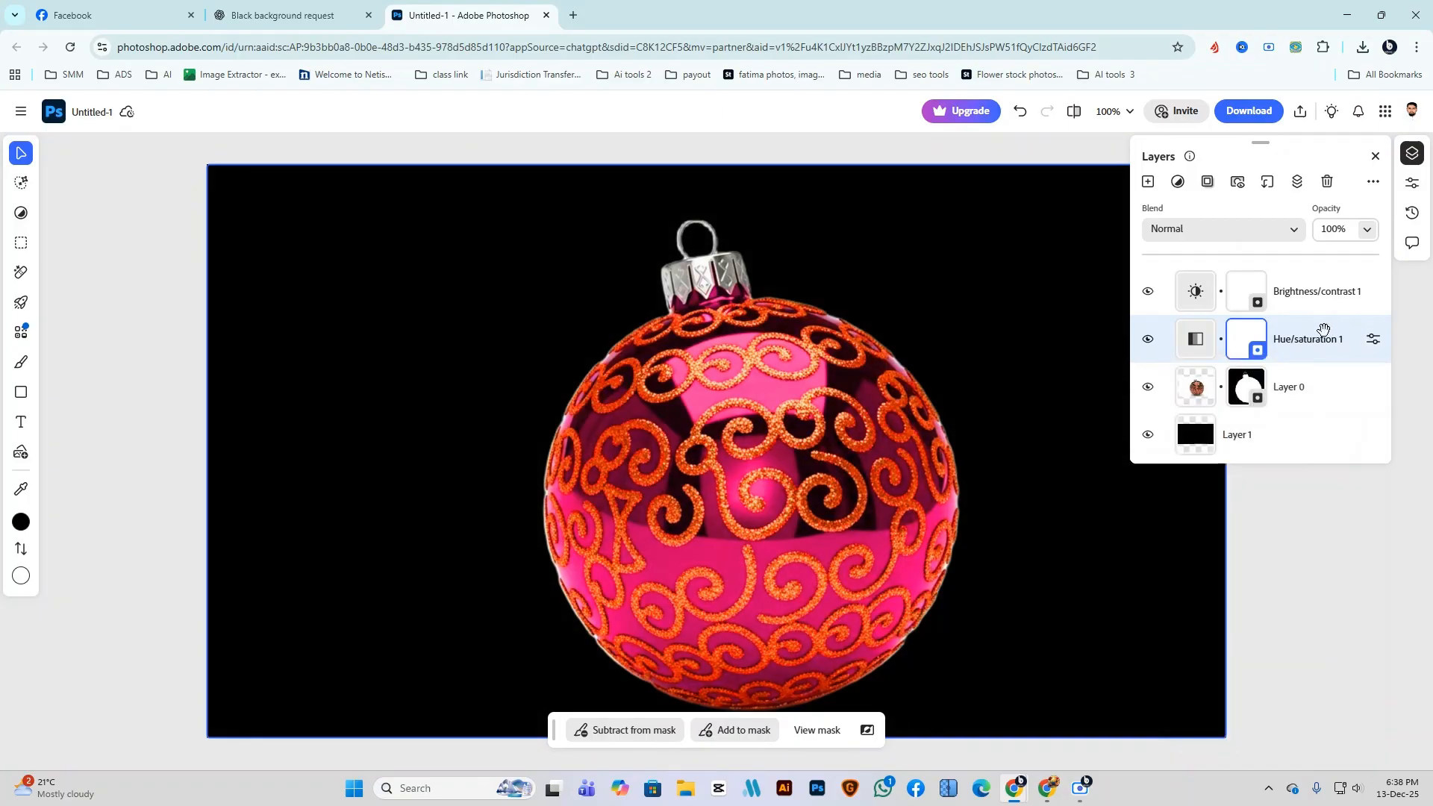
click(1268, 182)
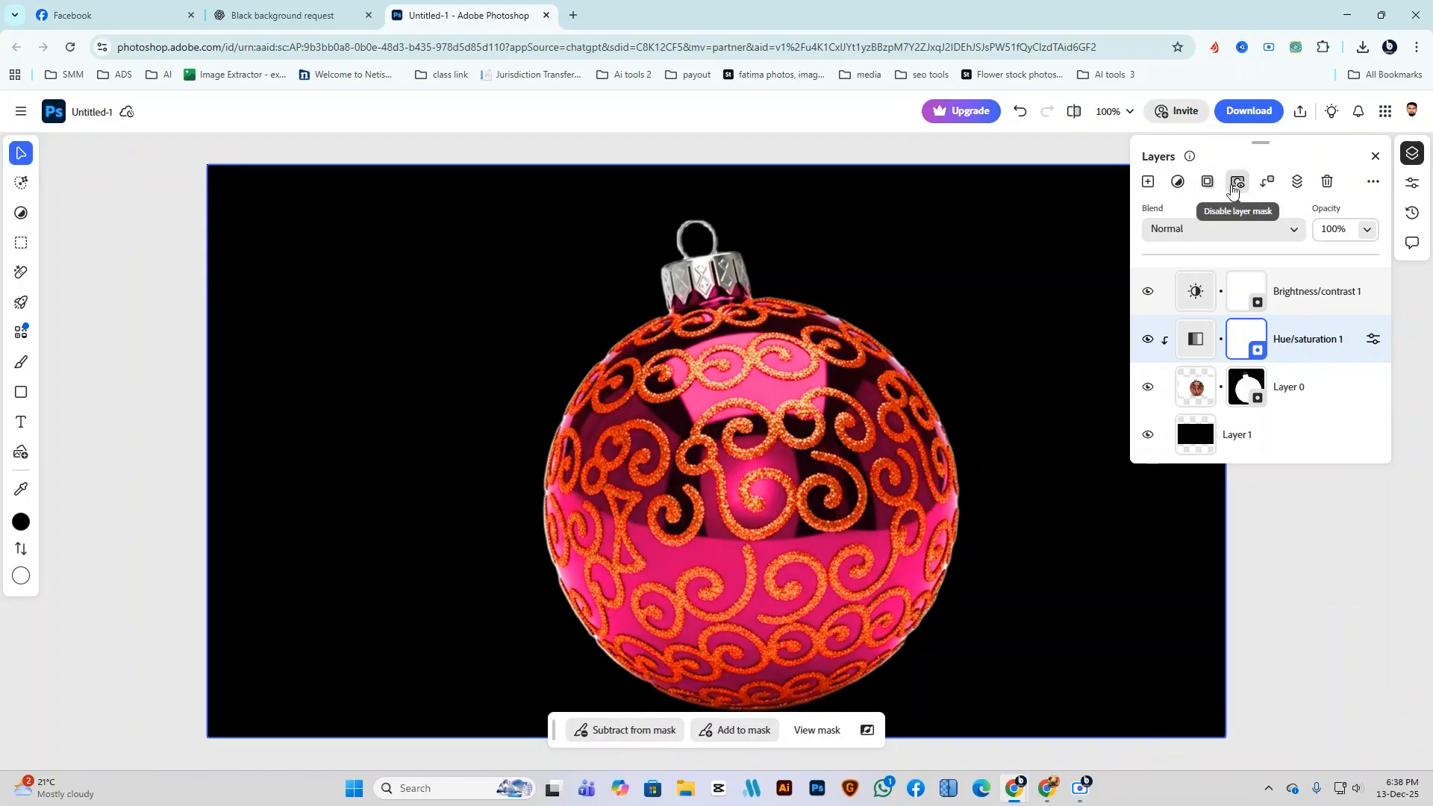
Add a Color balance adjustment above the Hue/saturation layer, try cyan/red at 3 for the midtones, and reset its values.
click(1177, 182)
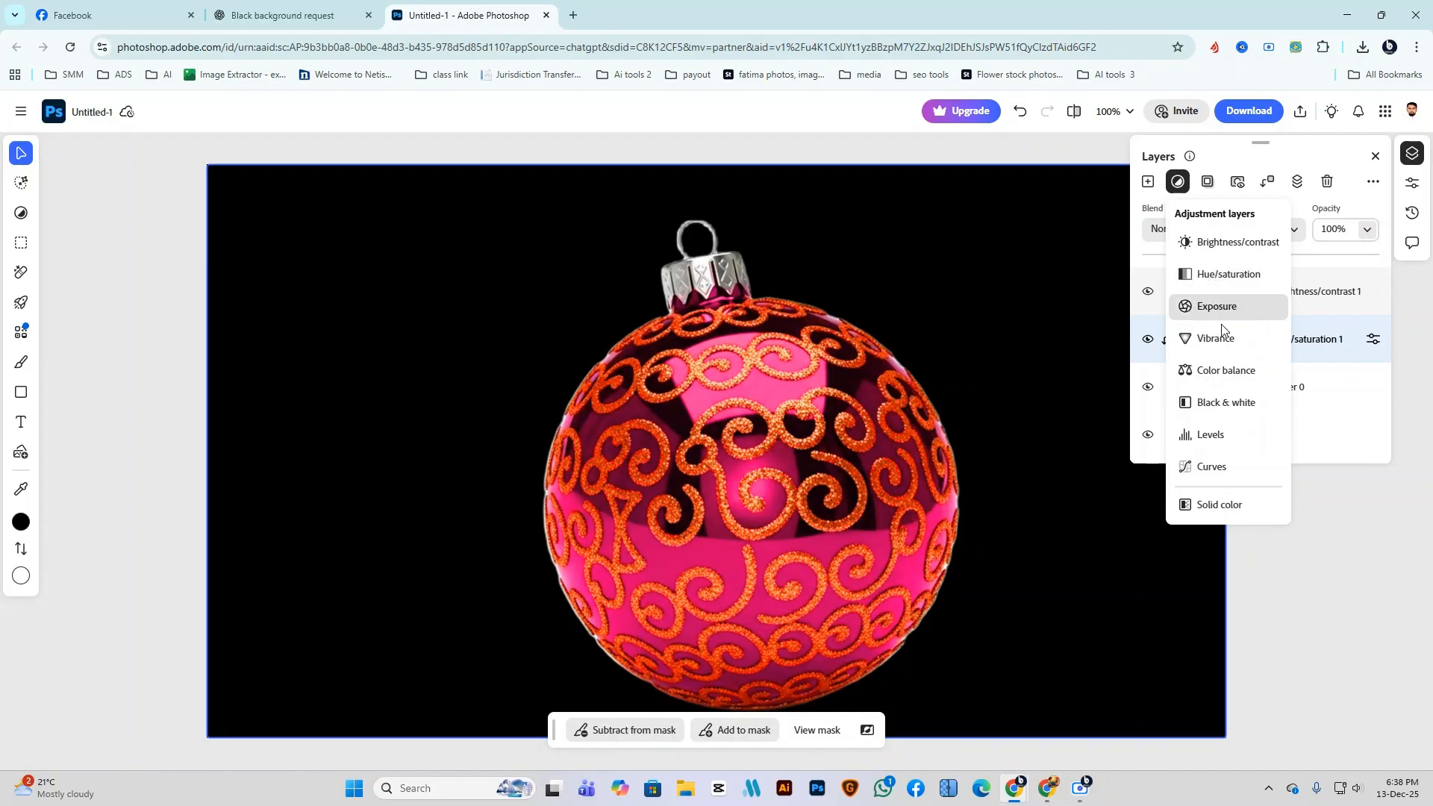
click(1226, 371)
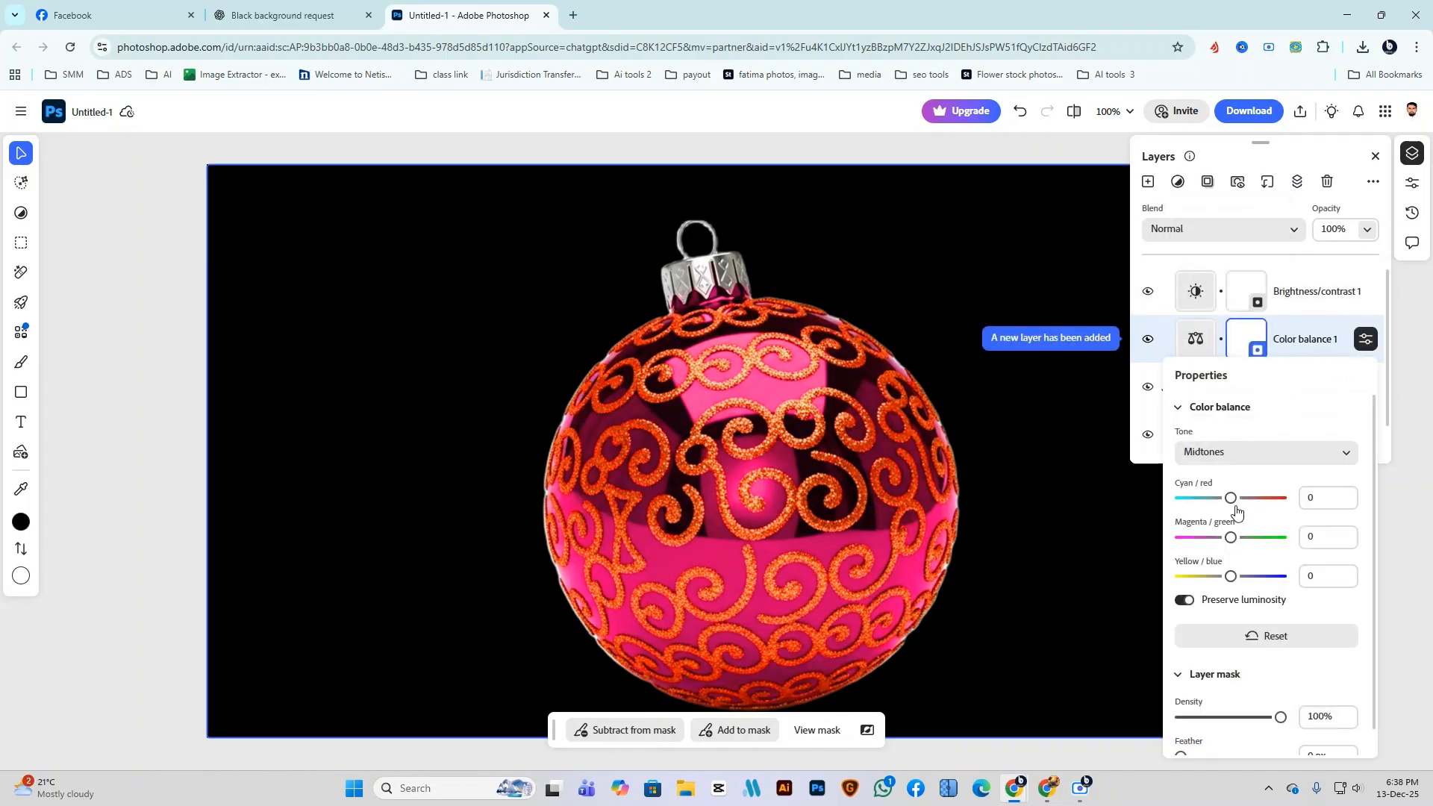
mouse_move(1230, 498)
mouse_down()
mouse_move(1255, 500)
mouse_move(1232, 499)
mouse_up()
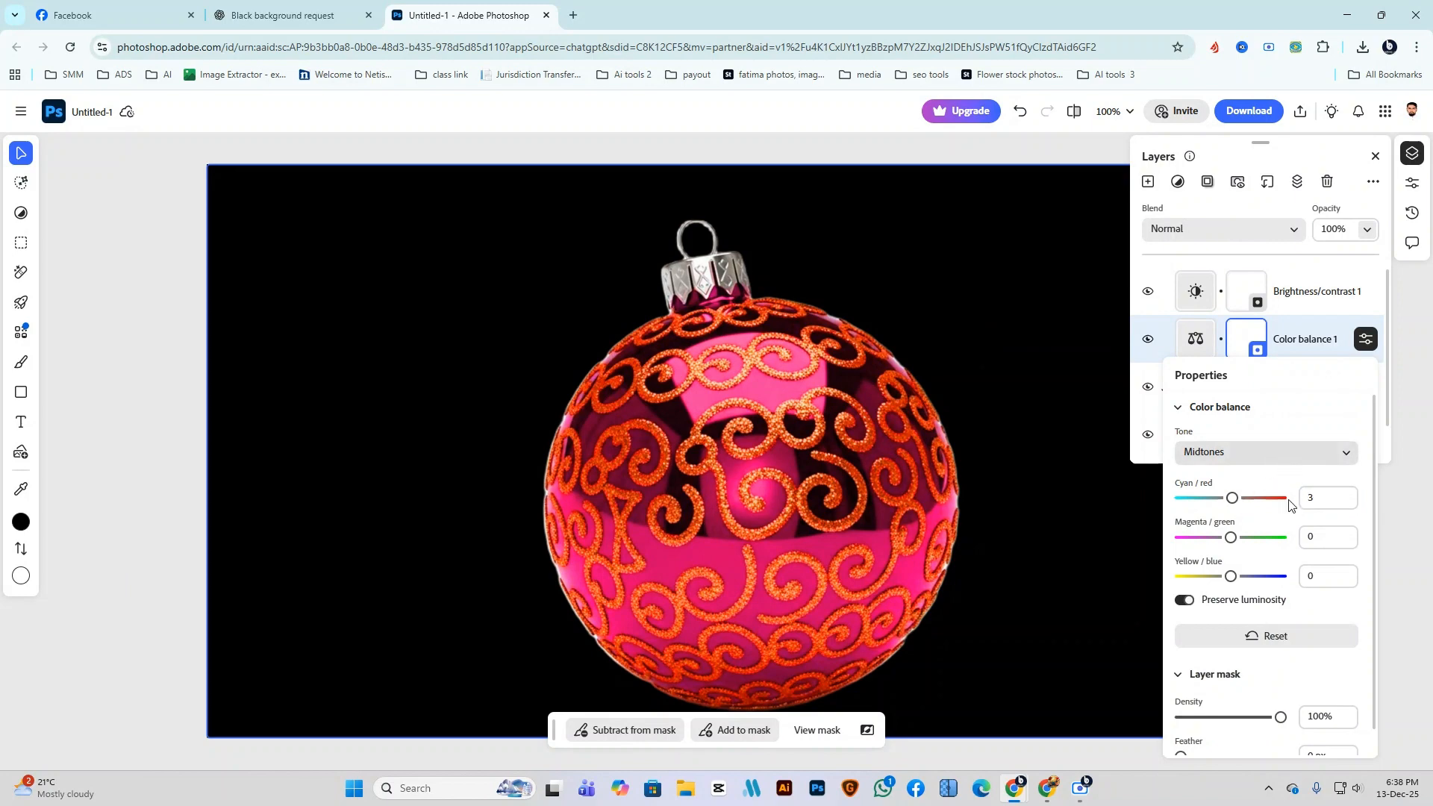
scroll(1293, 711, down, 1)
click(1250, 611)
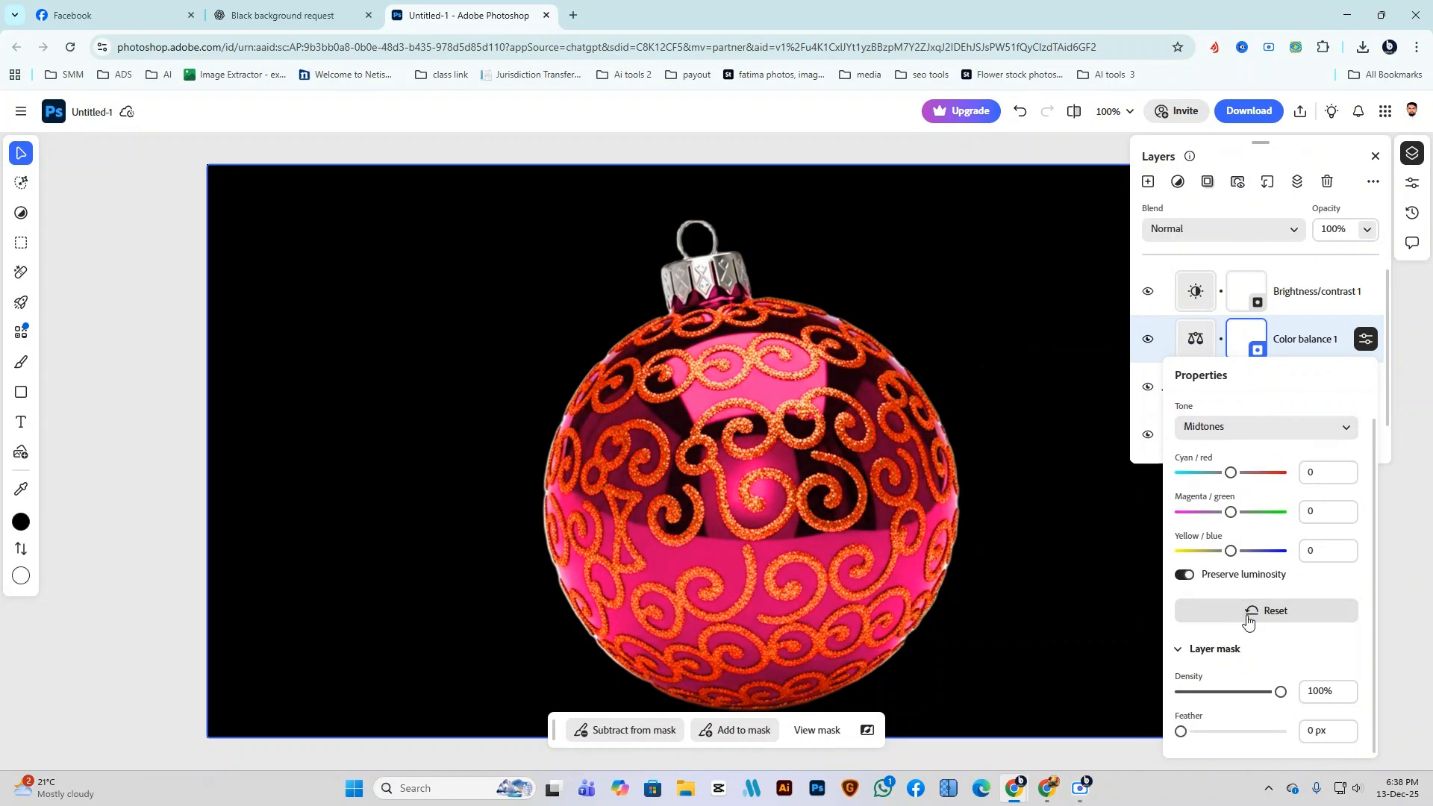
click(1142, 527)
Add a second Color balance adjustment directly above the ornament's Layer 0 and set its midtones yellow/blue value to 33.
click(865, 431)
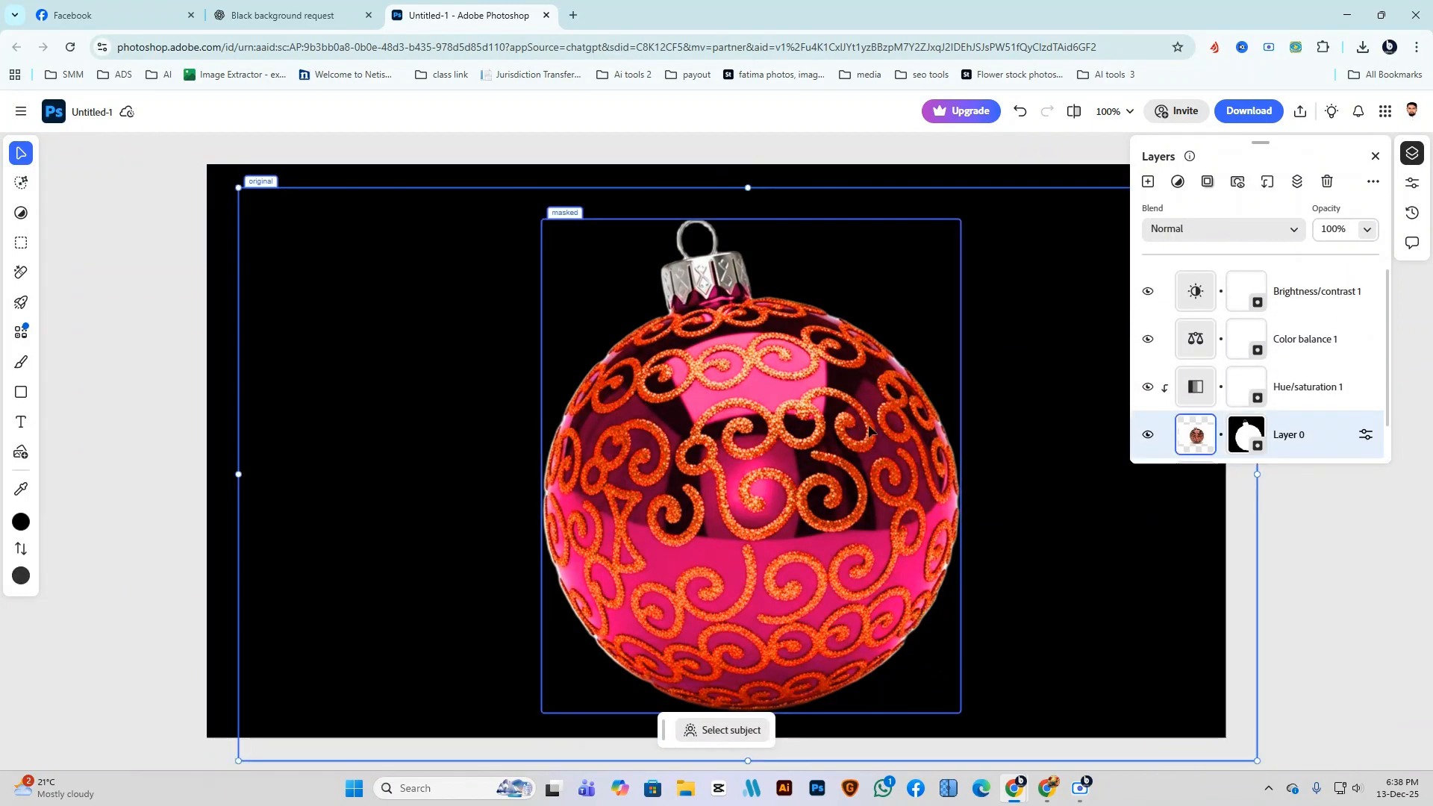
scroll(1323, 400, down, 1)
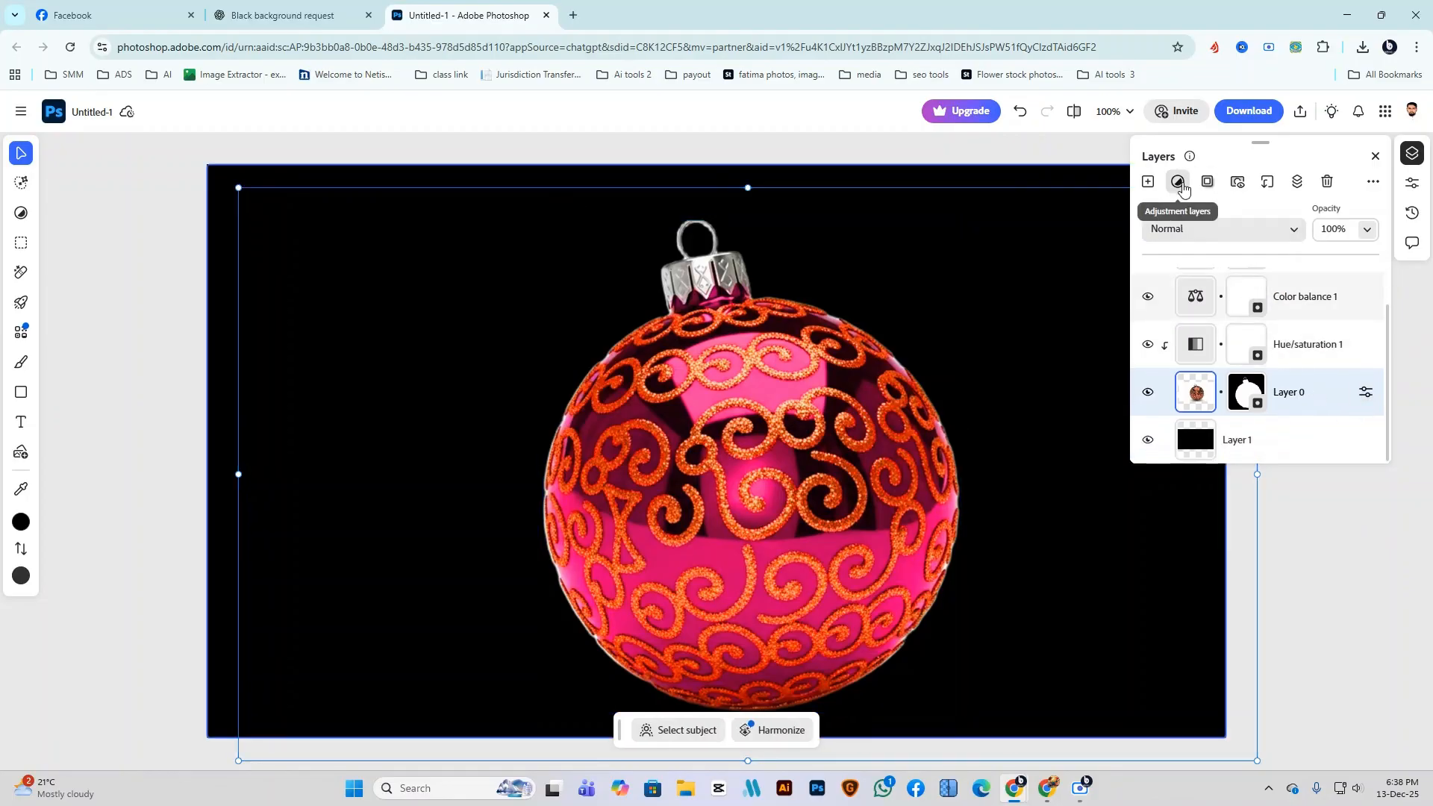
click(1177, 182)
click(1223, 370)
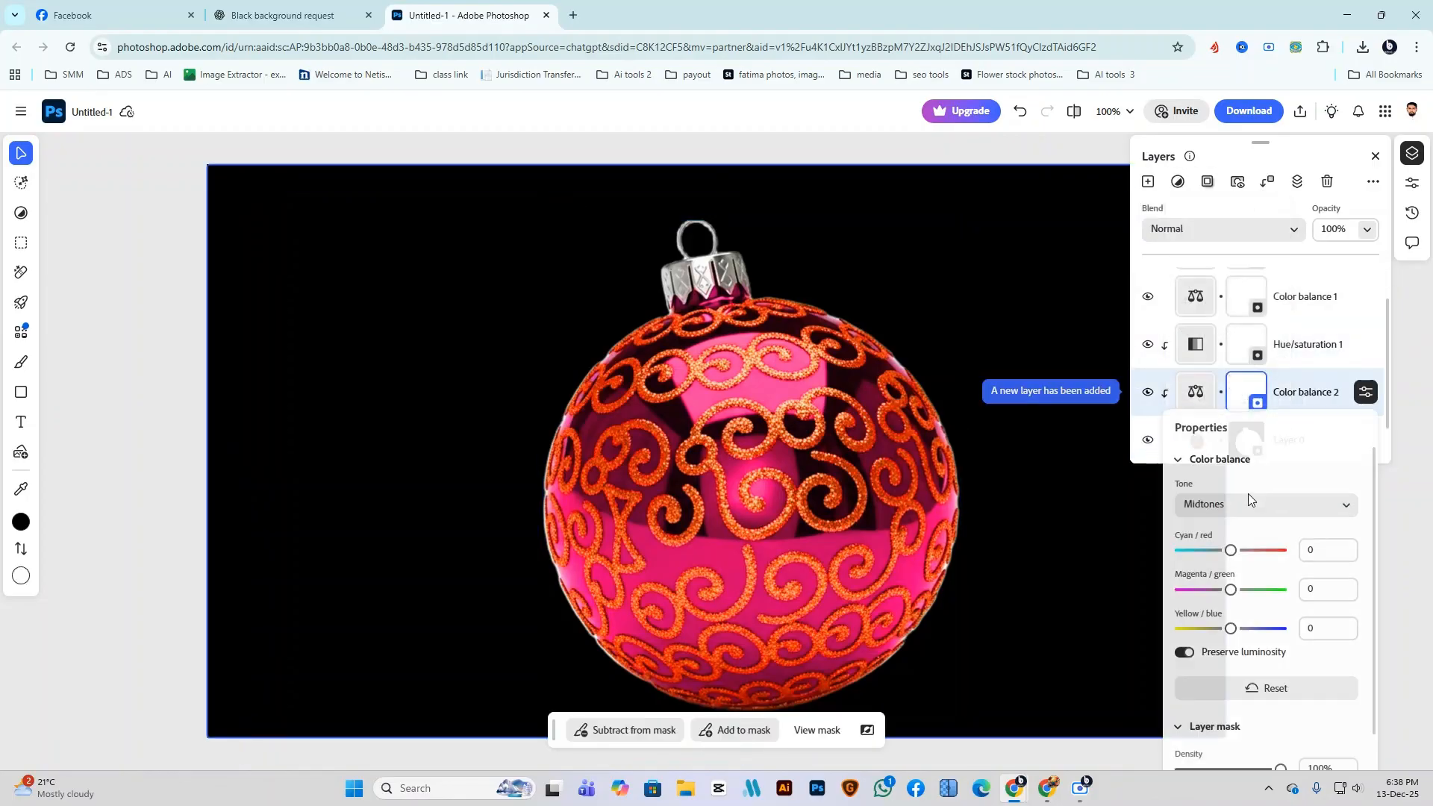
mouse_move(1228, 634)
mouse_down()
mouse_move(1285, 638)
mouse_move(1232, 642)
mouse_move(1249, 637)
mouse_up()
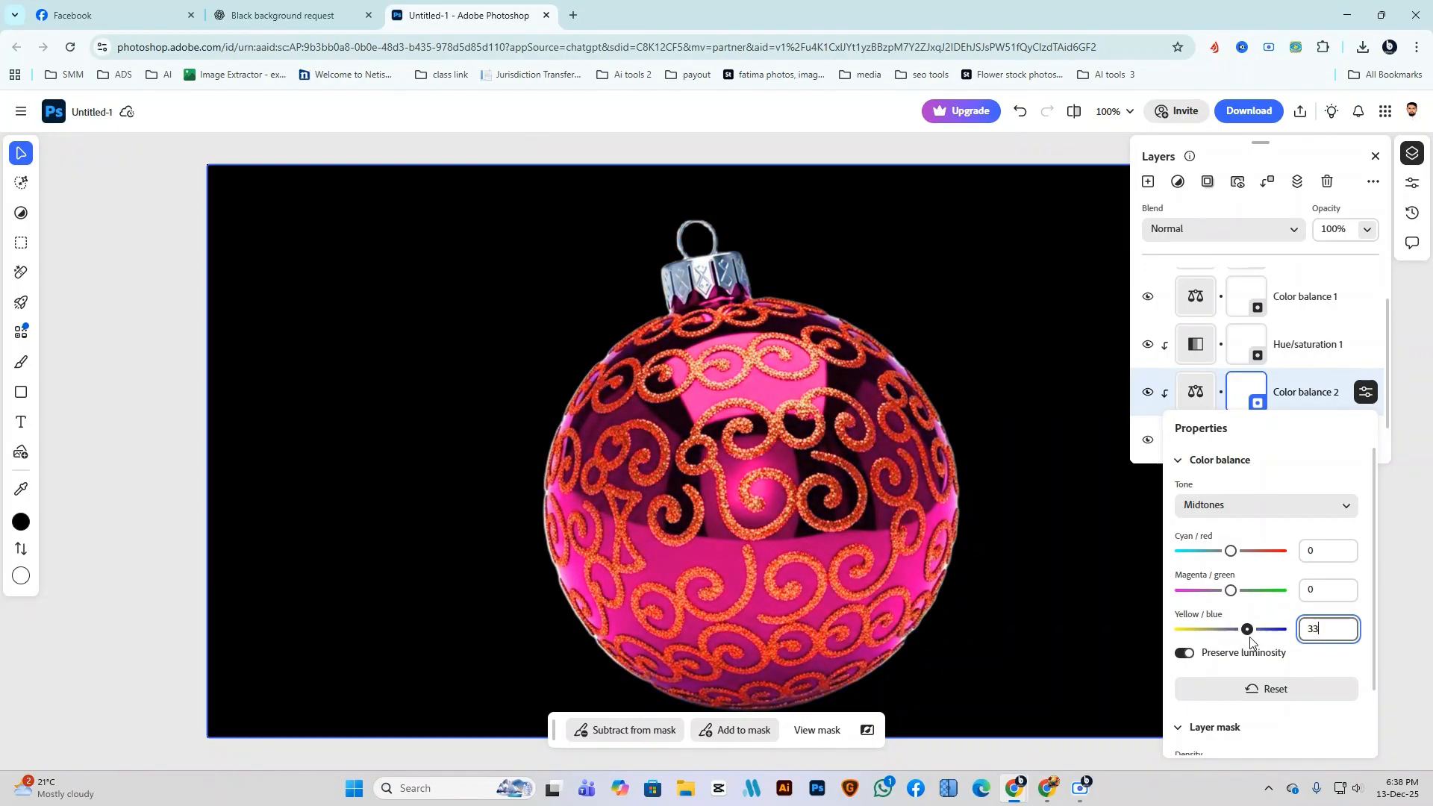
click(1368, 204)
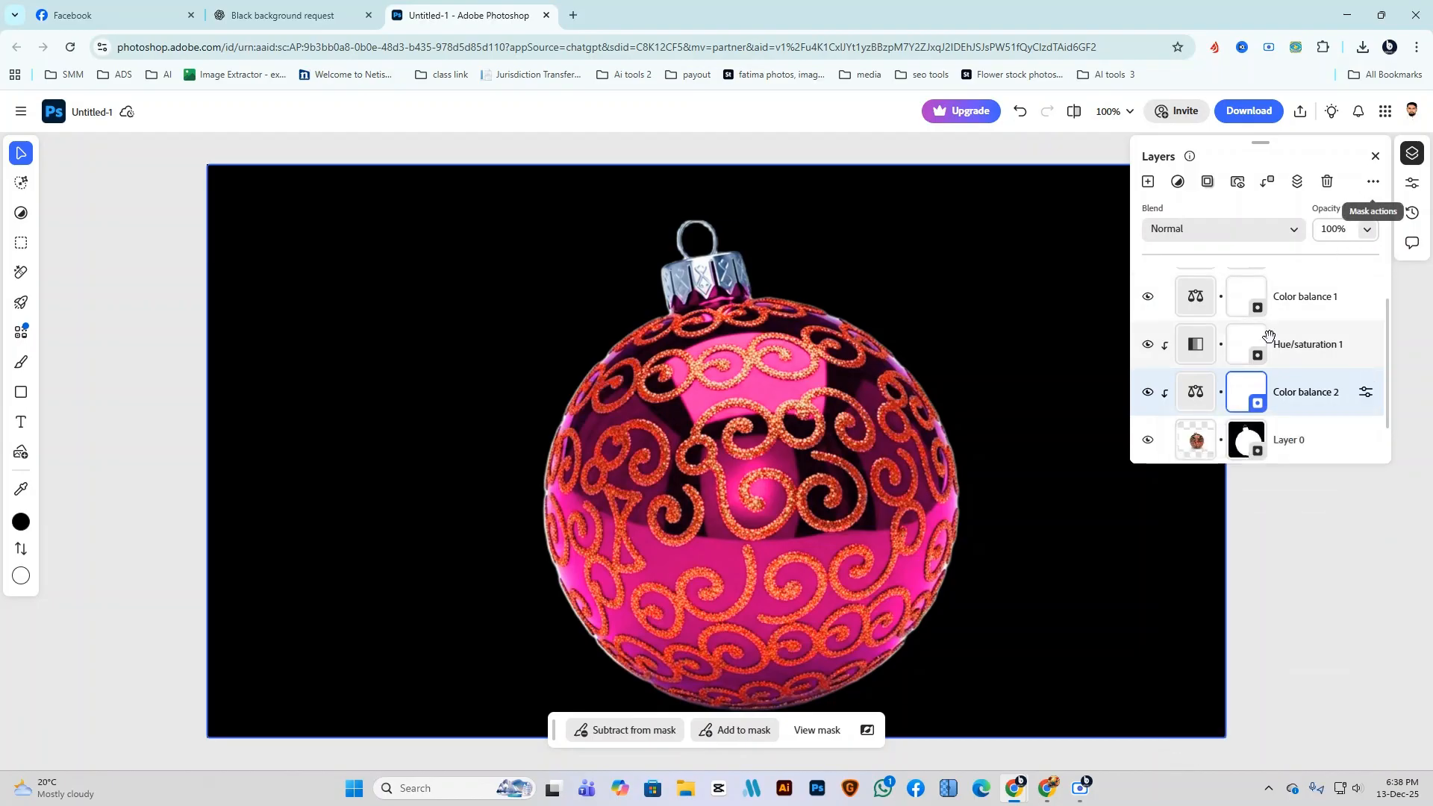
Dismiss the bookmark tip and move the ornament's Layer 0 slightly up and to the left on the canvas.
scroll(1270, 361, down, 1)
scroll(1271, 366, up, 2)
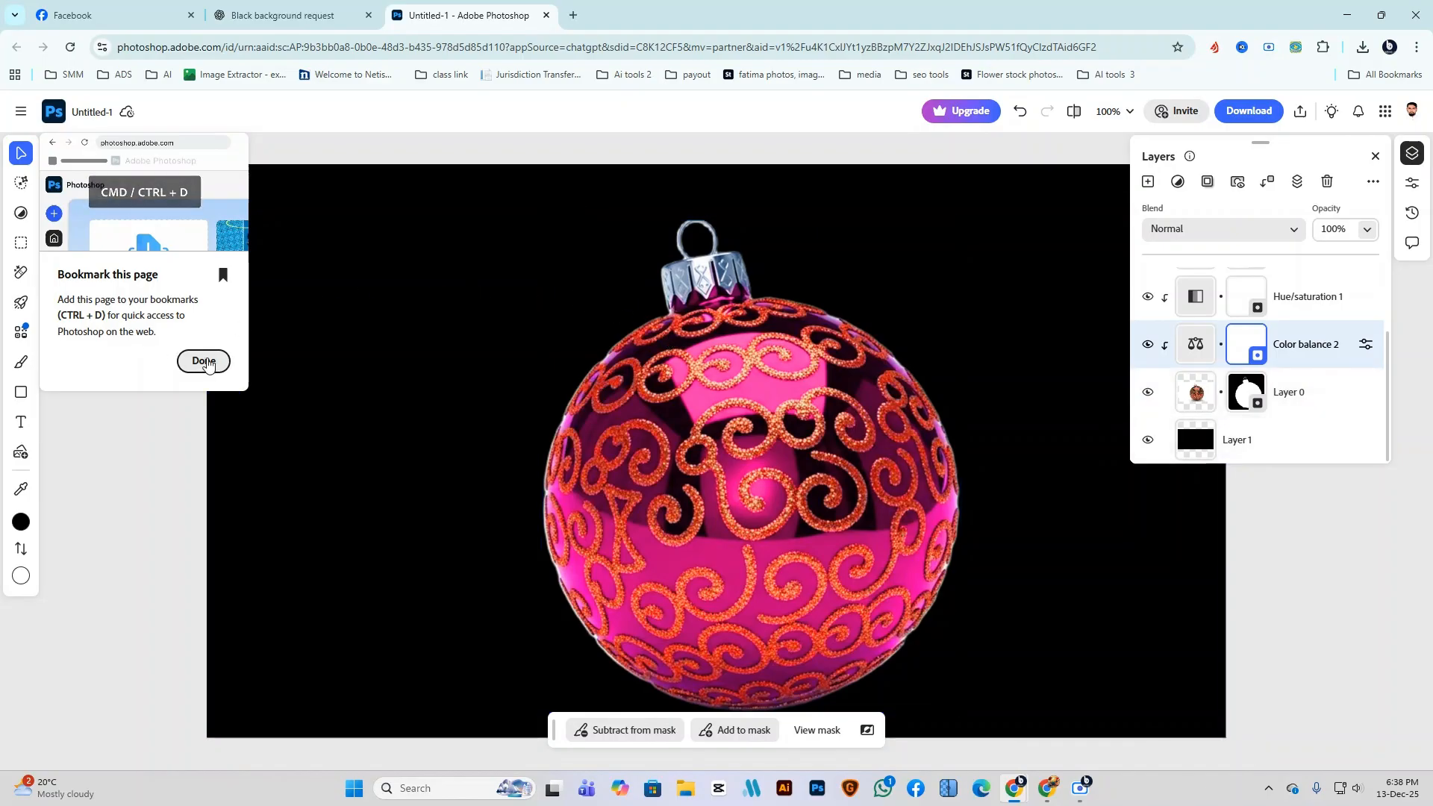
click(201, 360)
click(737, 438)
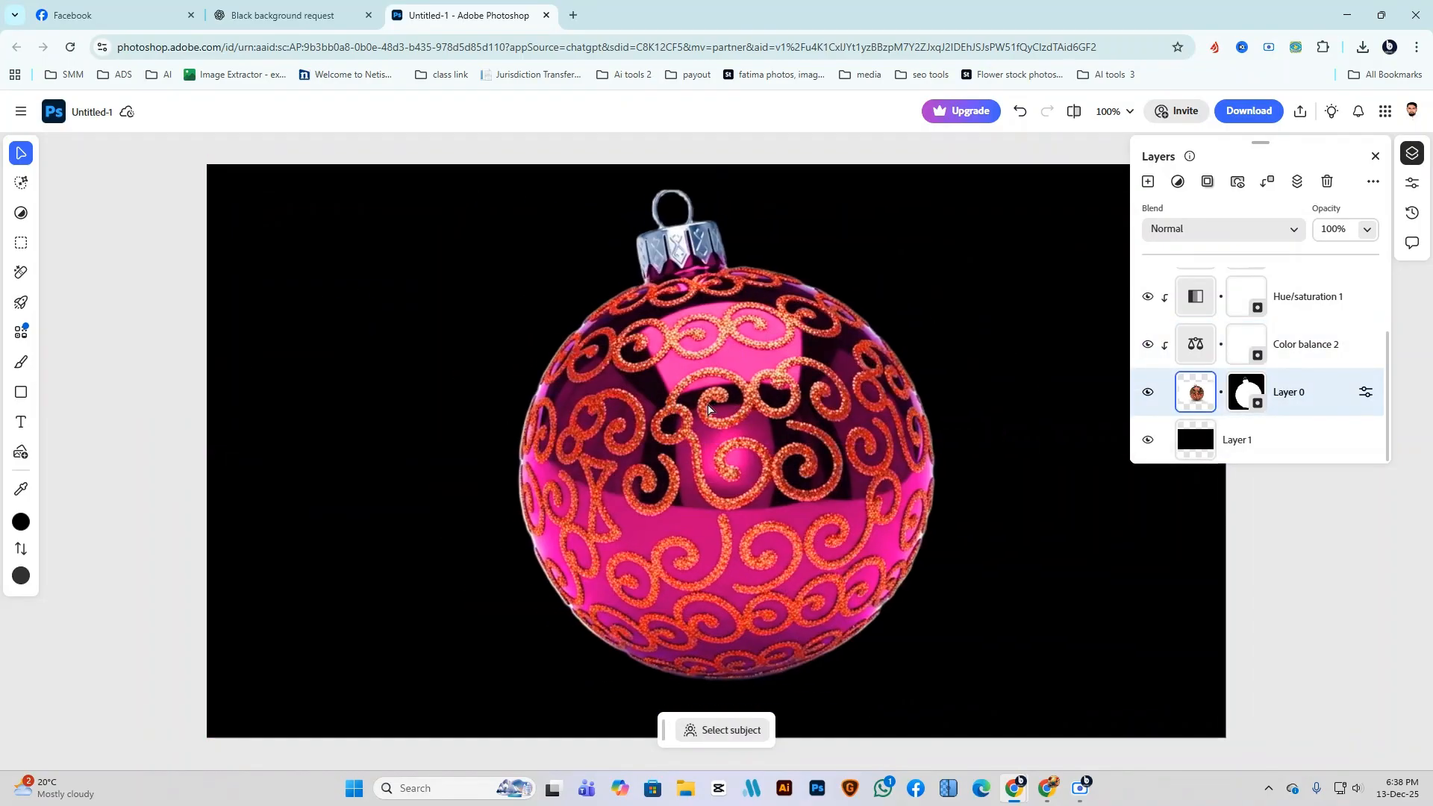